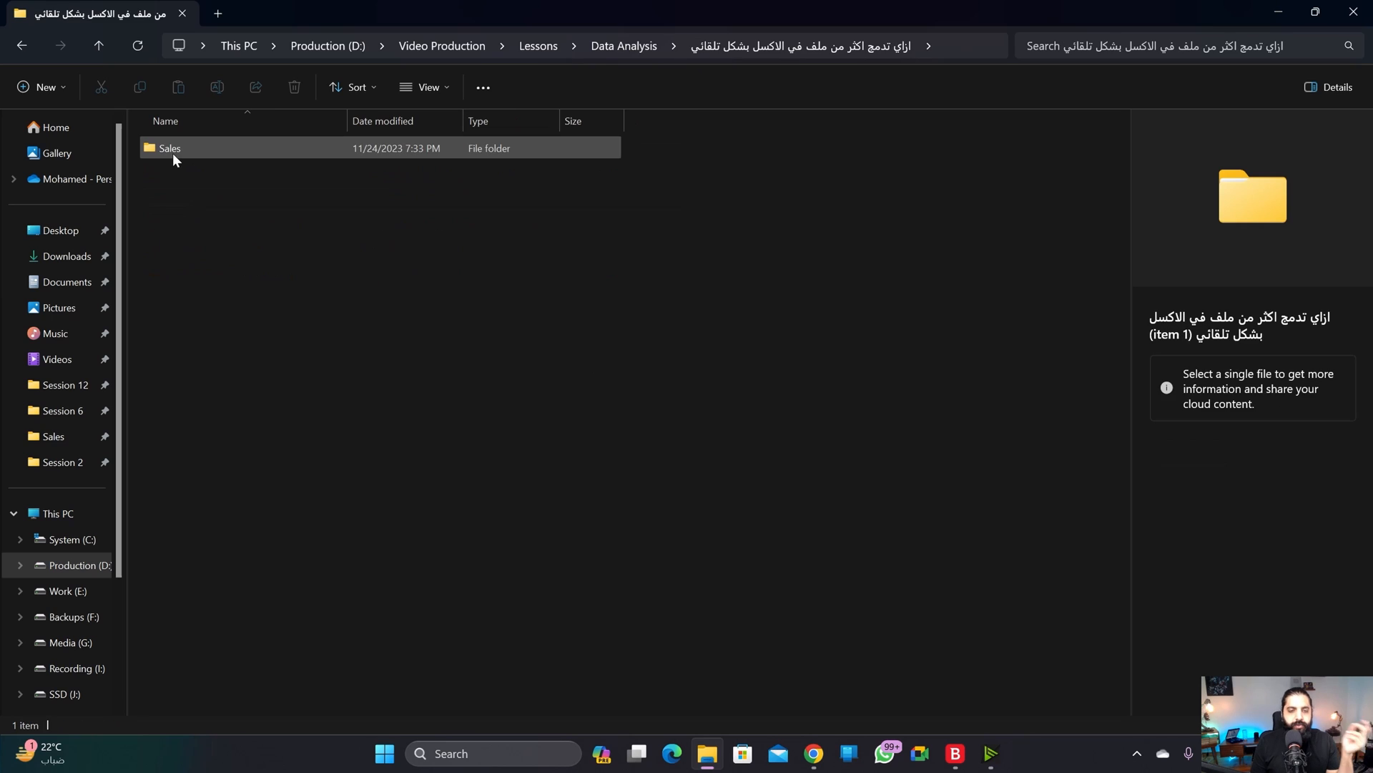
Step: Open the Sales folder and examine the Sales 2015, Sales 2016 and Sales 2017 workbooks among its files
double_click(173, 153)
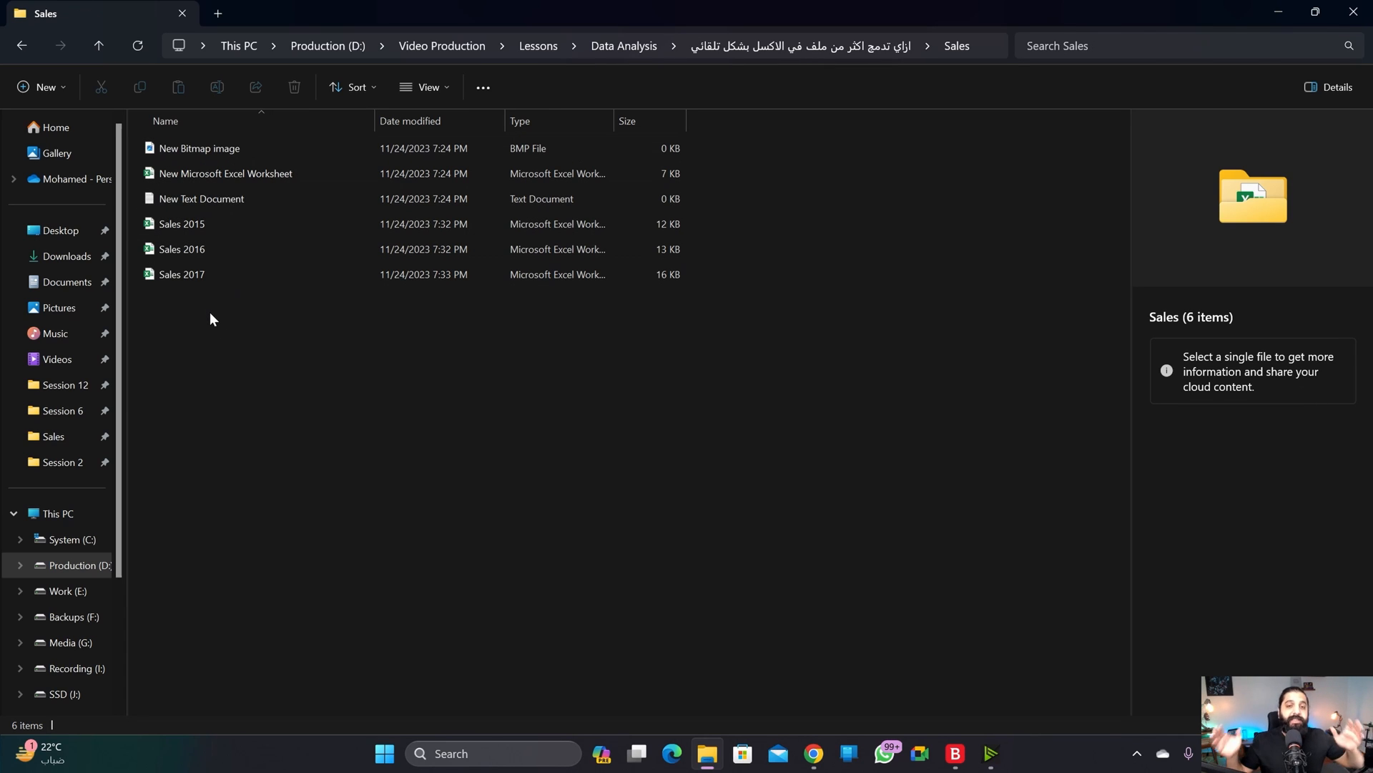
click(216, 223)
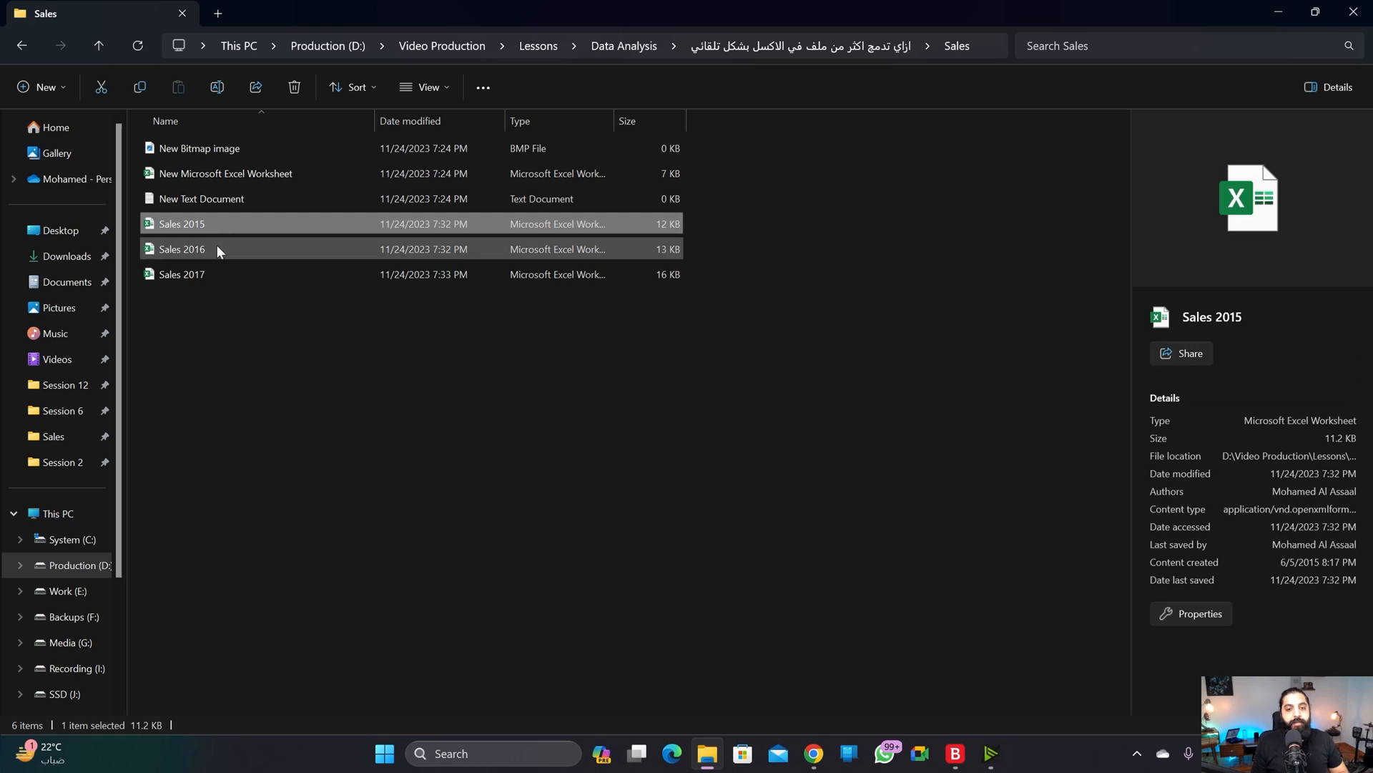
click(216, 248)
click(213, 273)
click(221, 229)
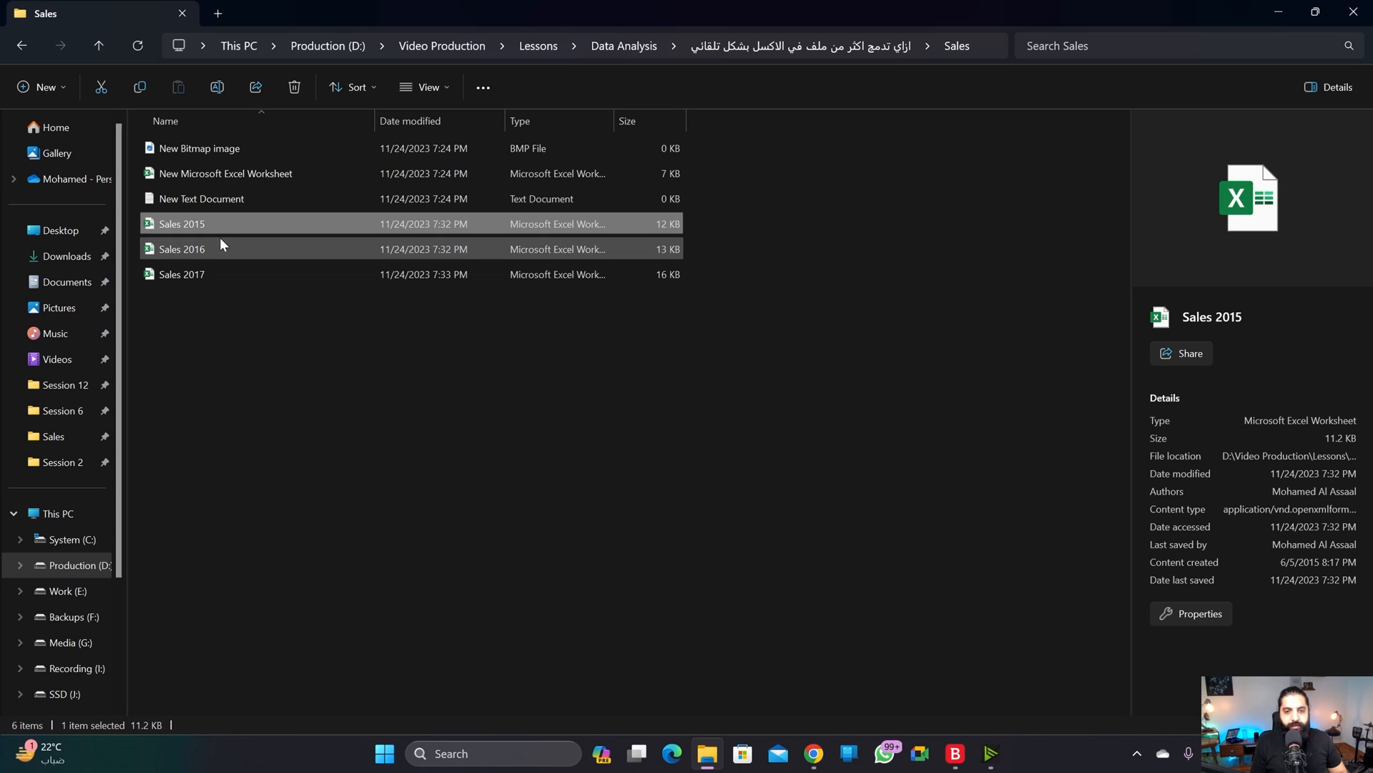
click(221, 244)
click(219, 278)
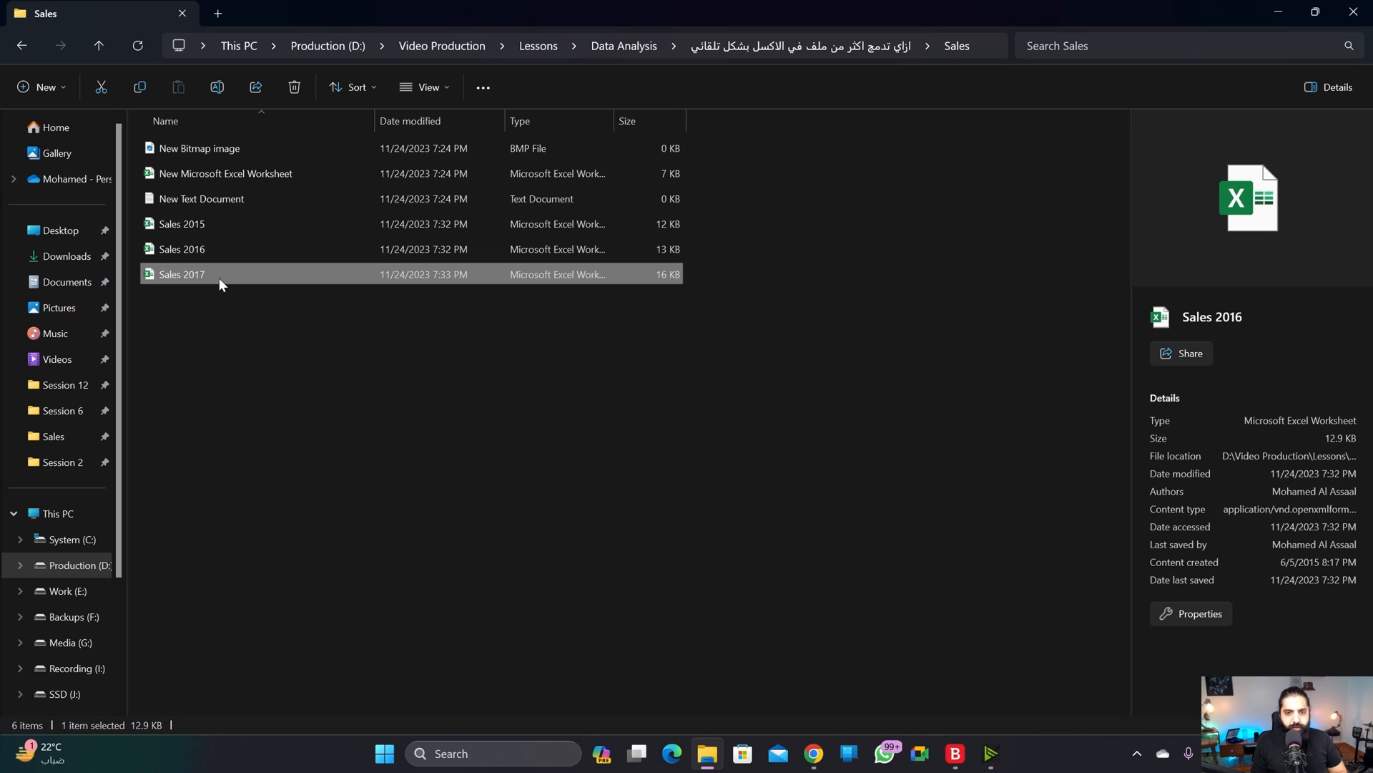
click(272, 355)
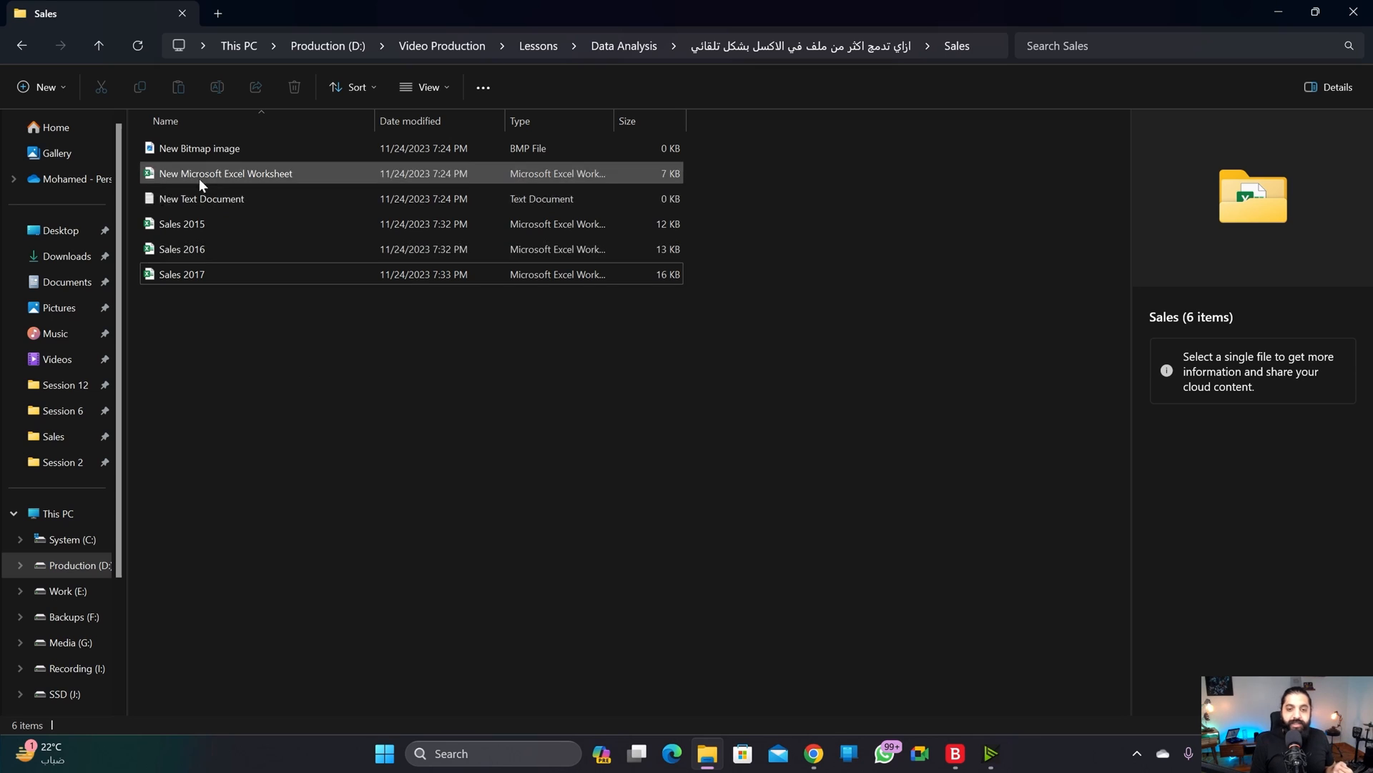
click(209, 226)
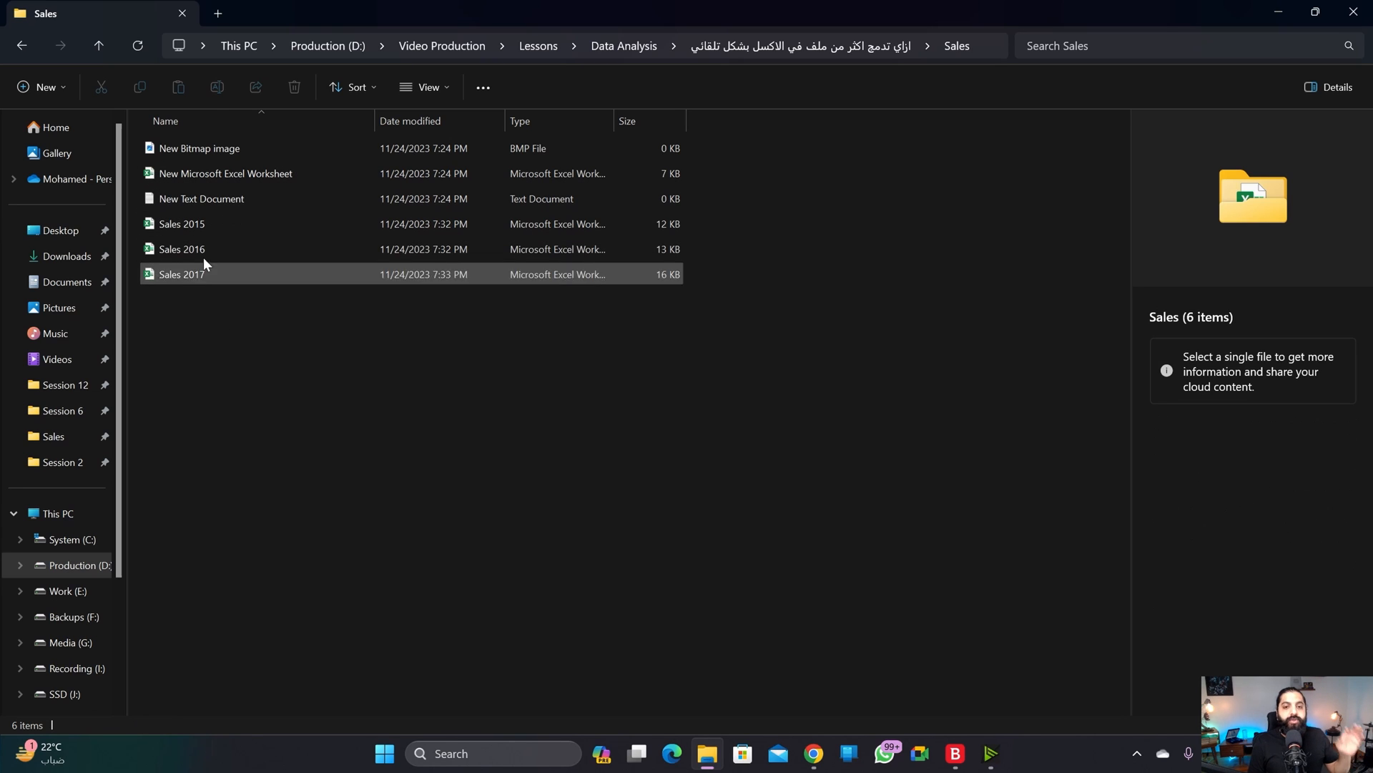
click(200, 223)
click(203, 250)
click(204, 279)
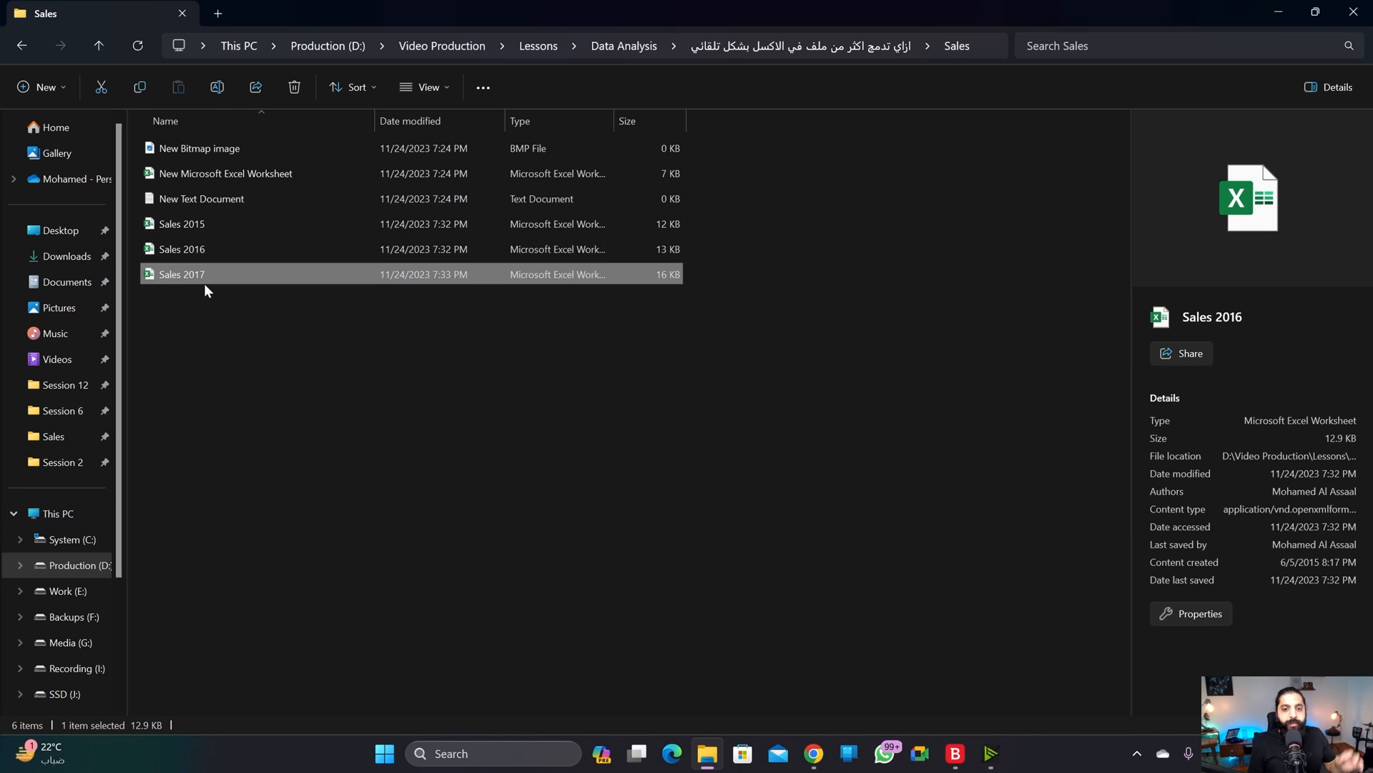
click(247, 379)
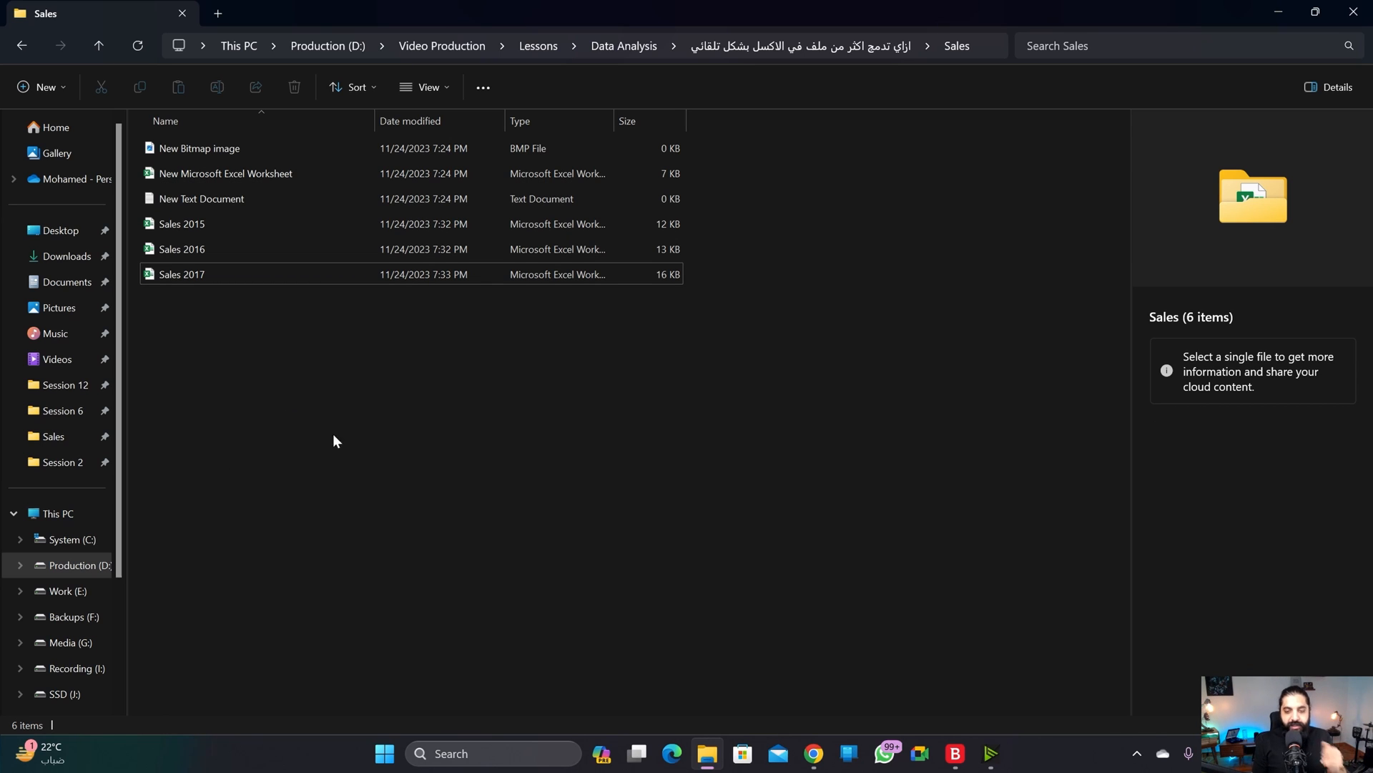
Step: Launch Excel and create a blank workbook
key(super)
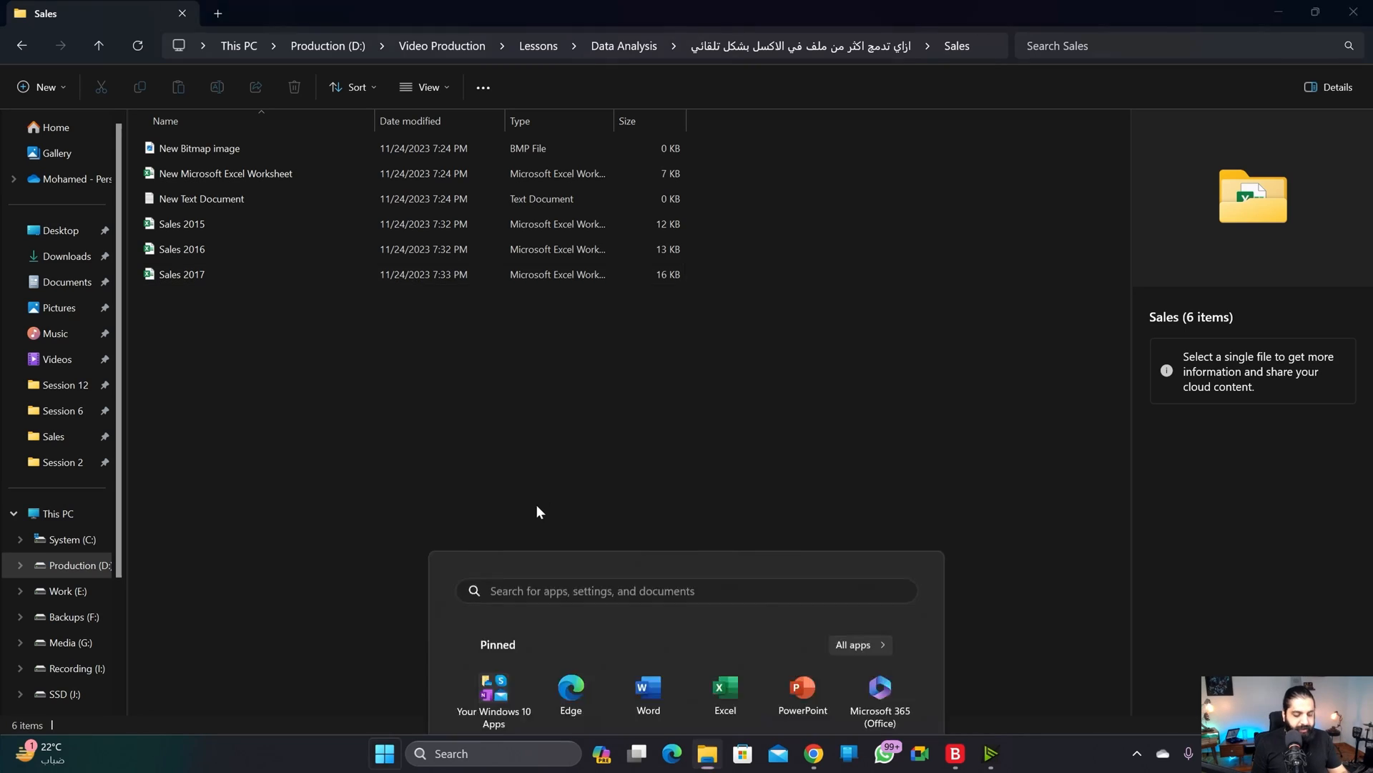
text(exc)
key(Return)
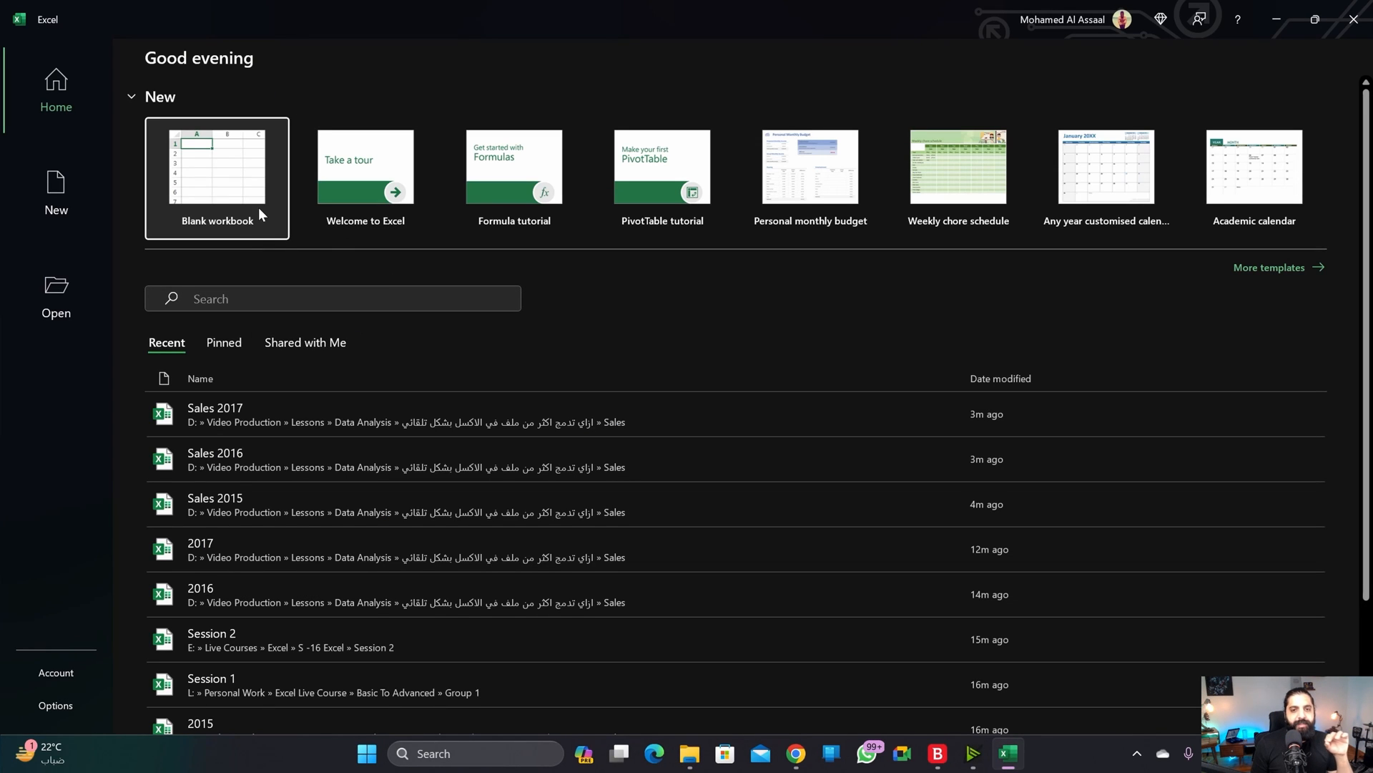
click(222, 202)
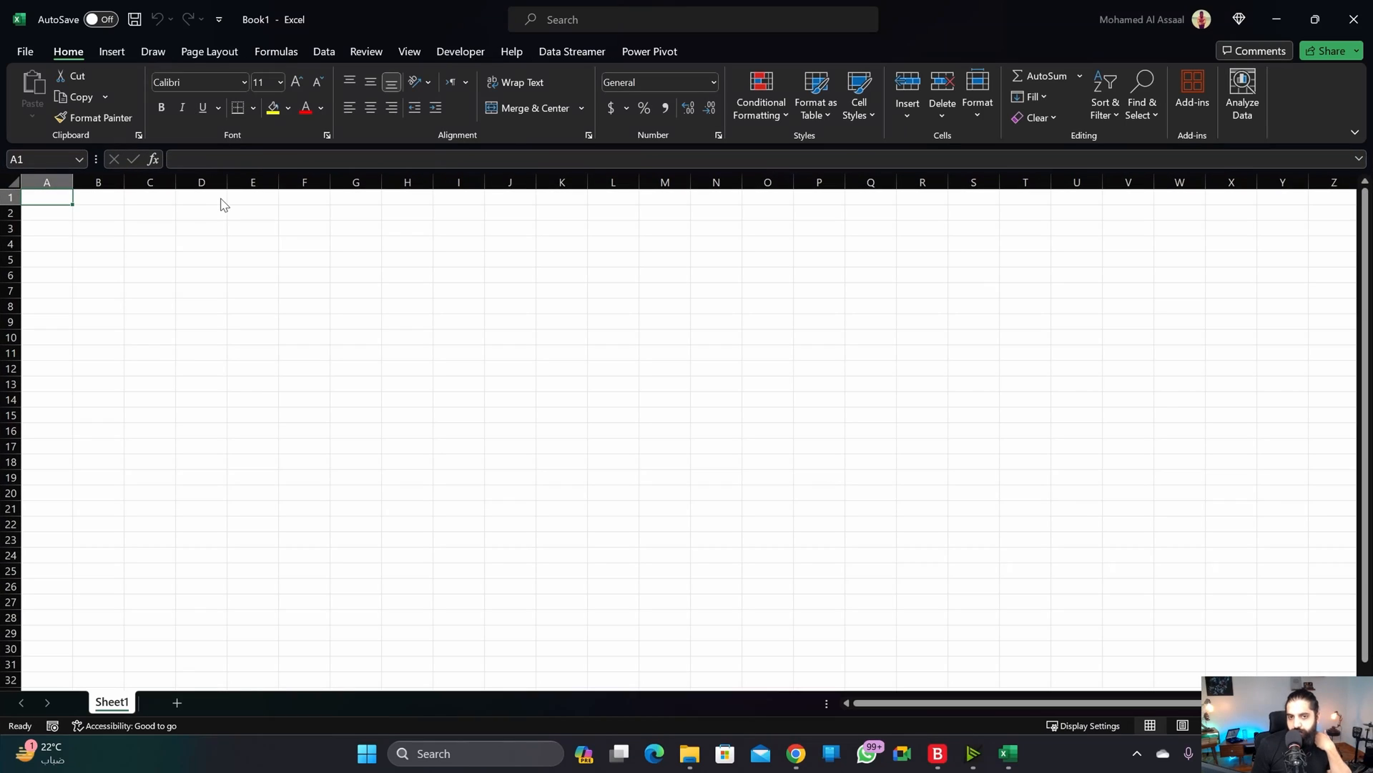
click(511, 256)
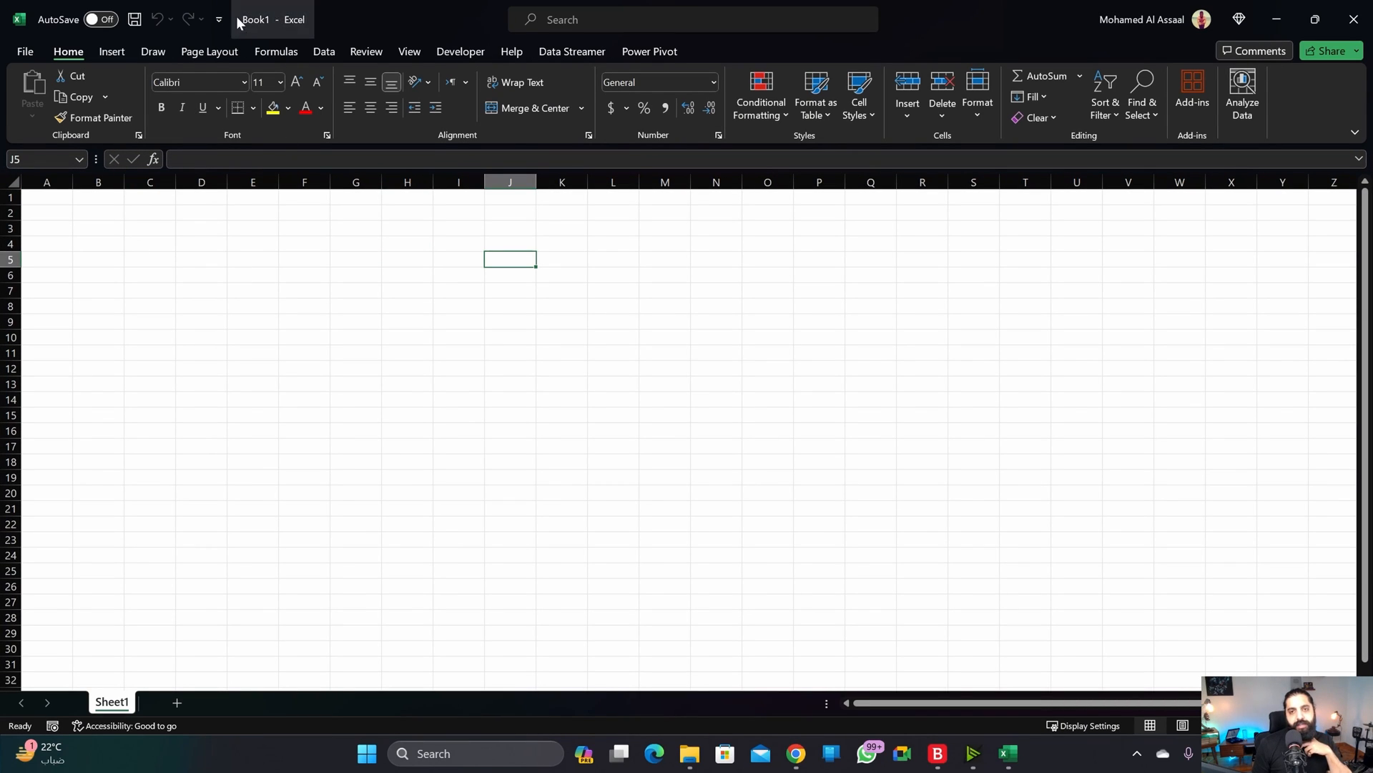
click(315, 289)
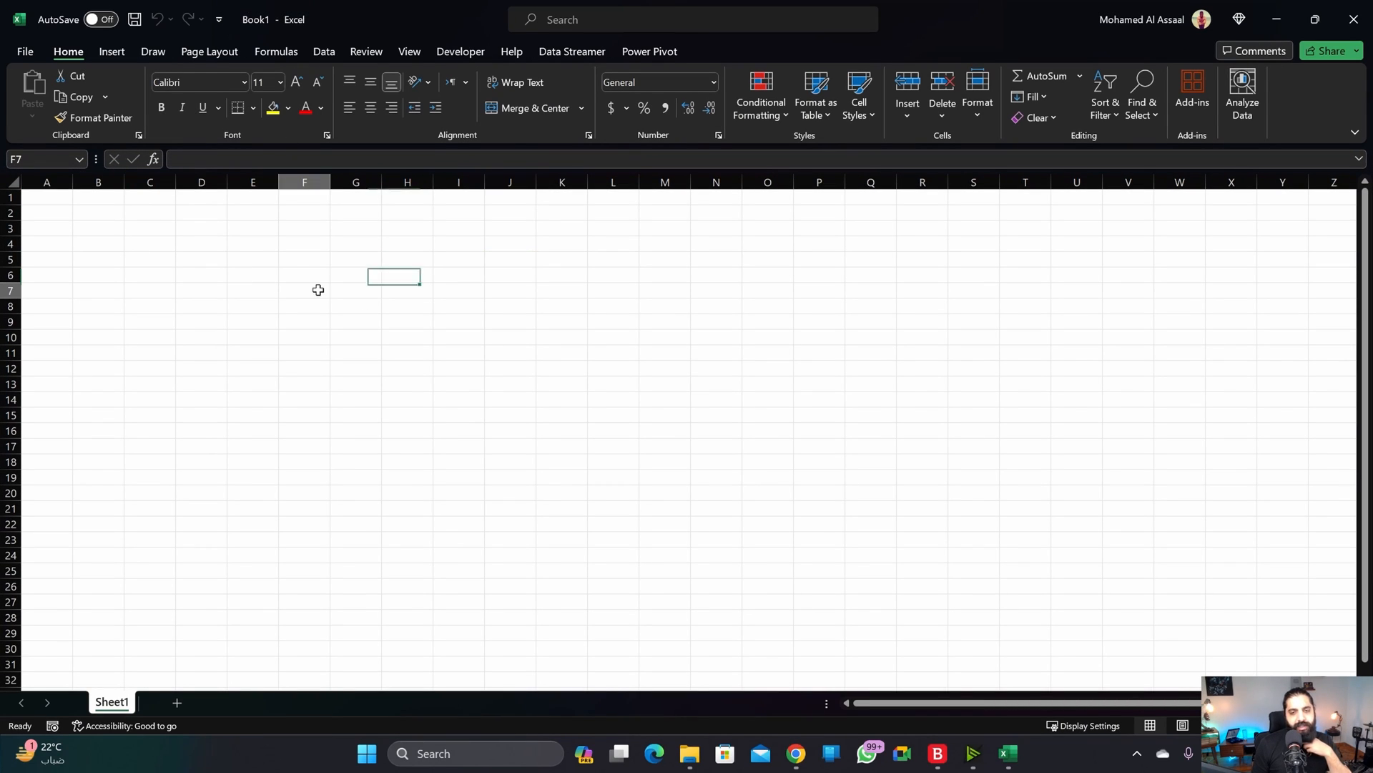
Step: Get data from a folder, choosing the Sales folder inside Video Production, Lessons, Data Analysis on drive D as the source
click(337, 47)
click(43, 110)
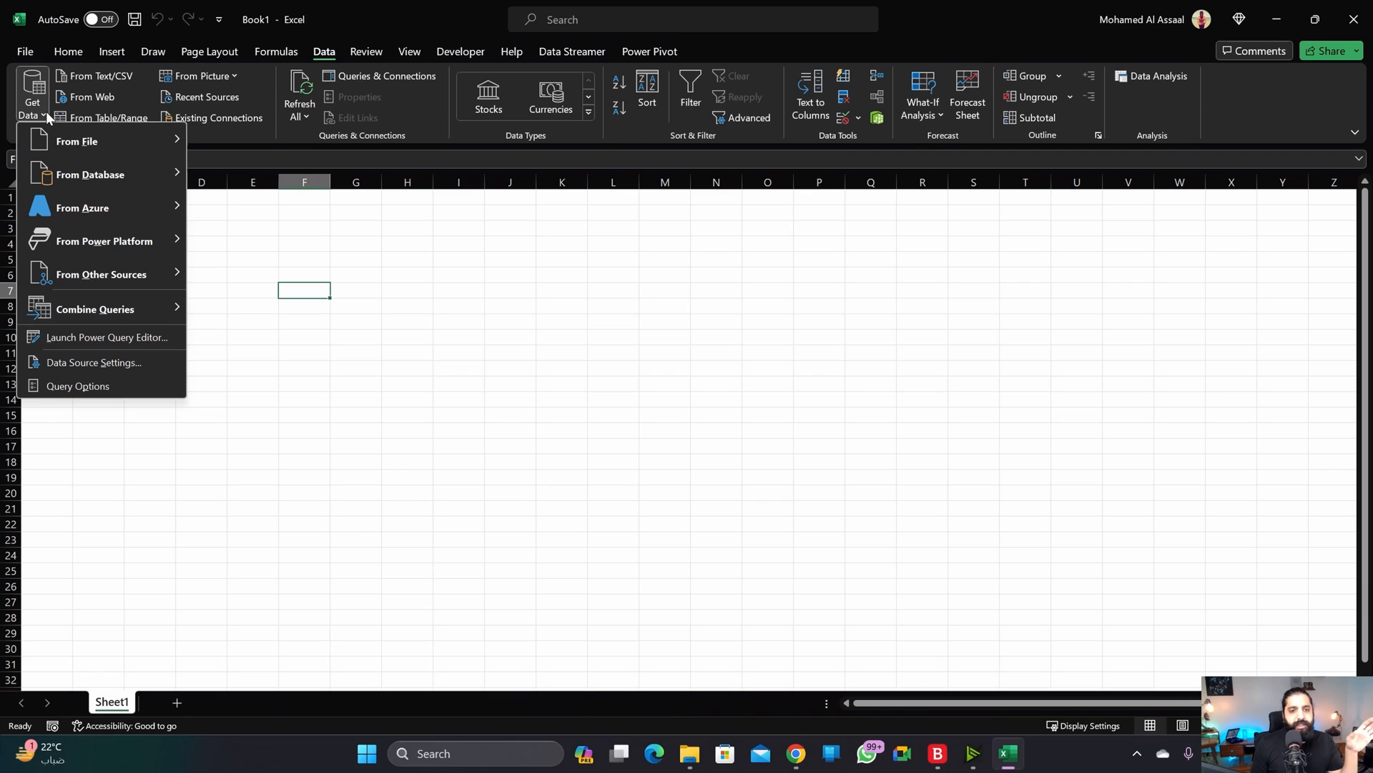
mouse_move(82, 142)
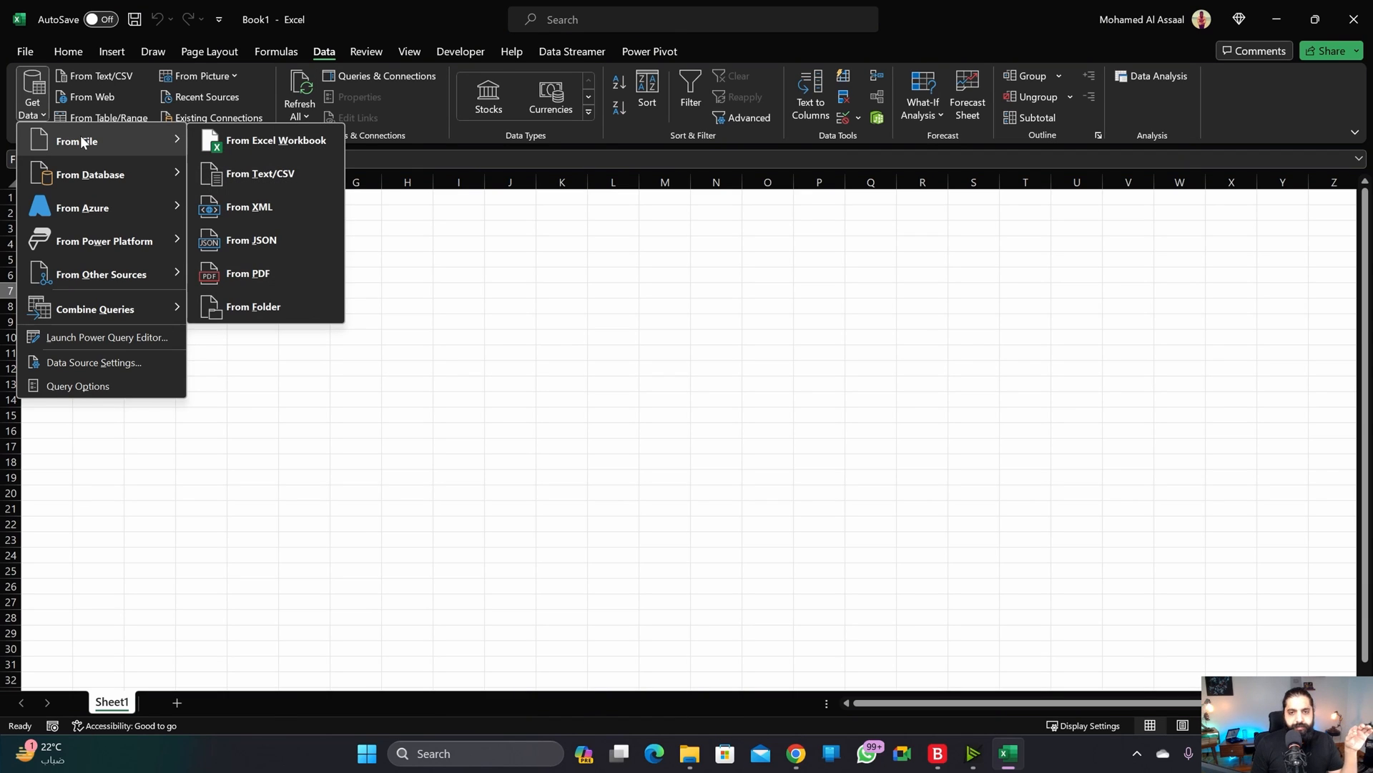
click(272, 315)
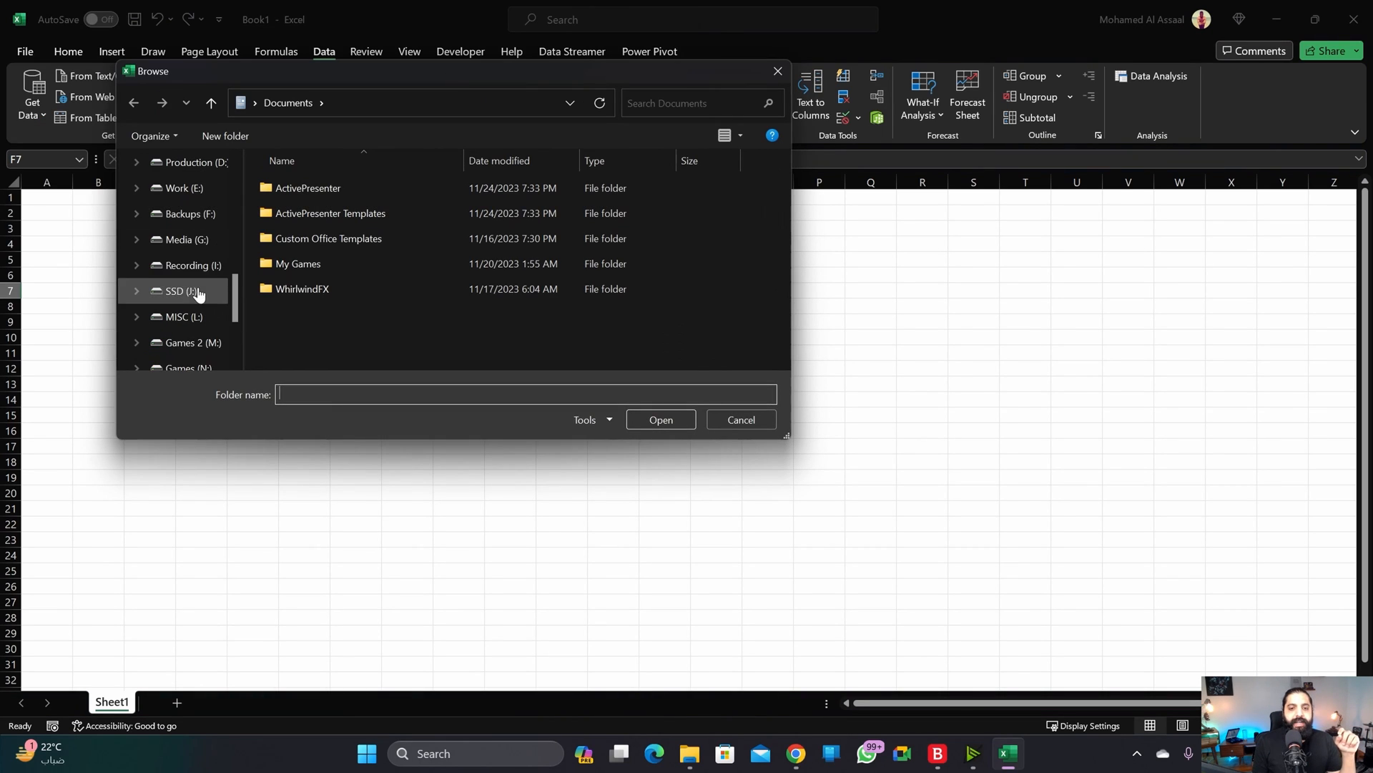
click(198, 163)
scroll(315, 294, down, 2)
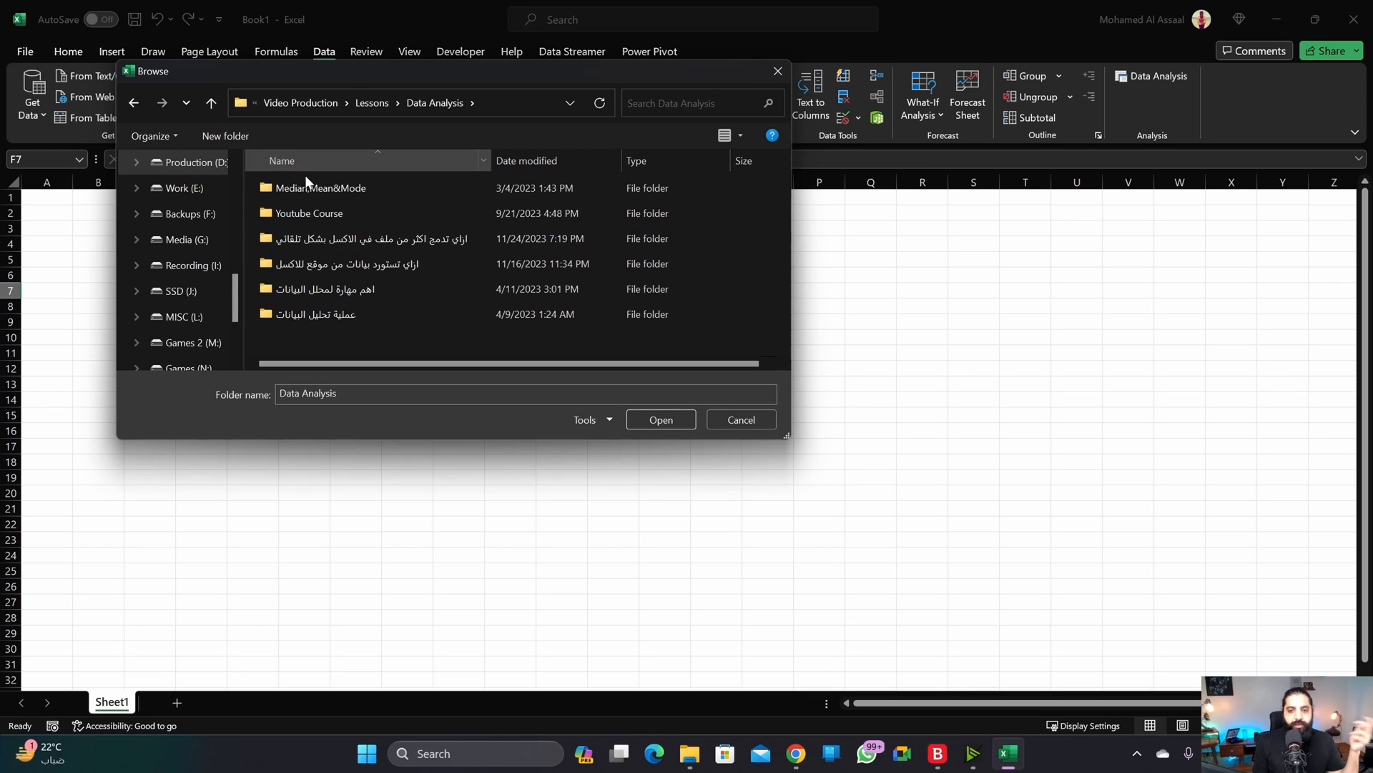
double_click(363, 238)
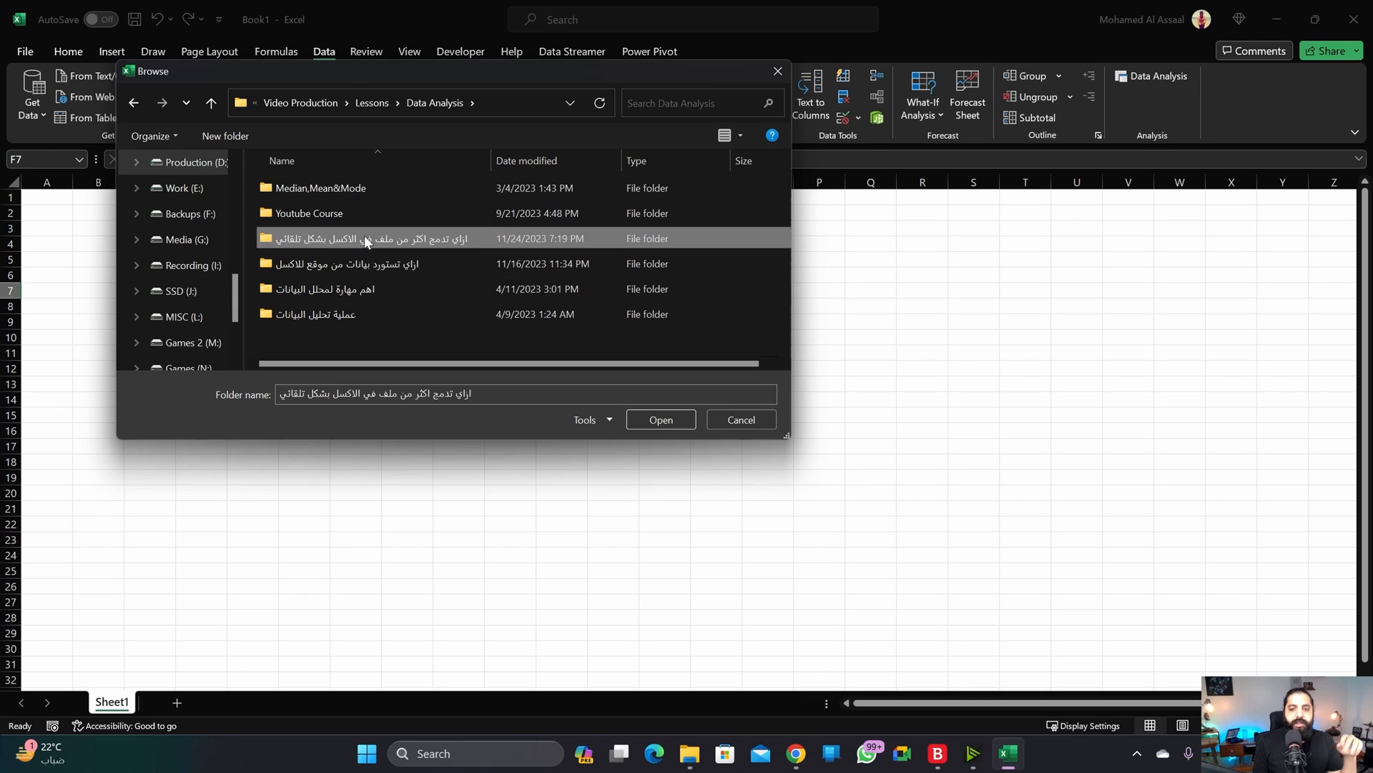
click(305, 187)
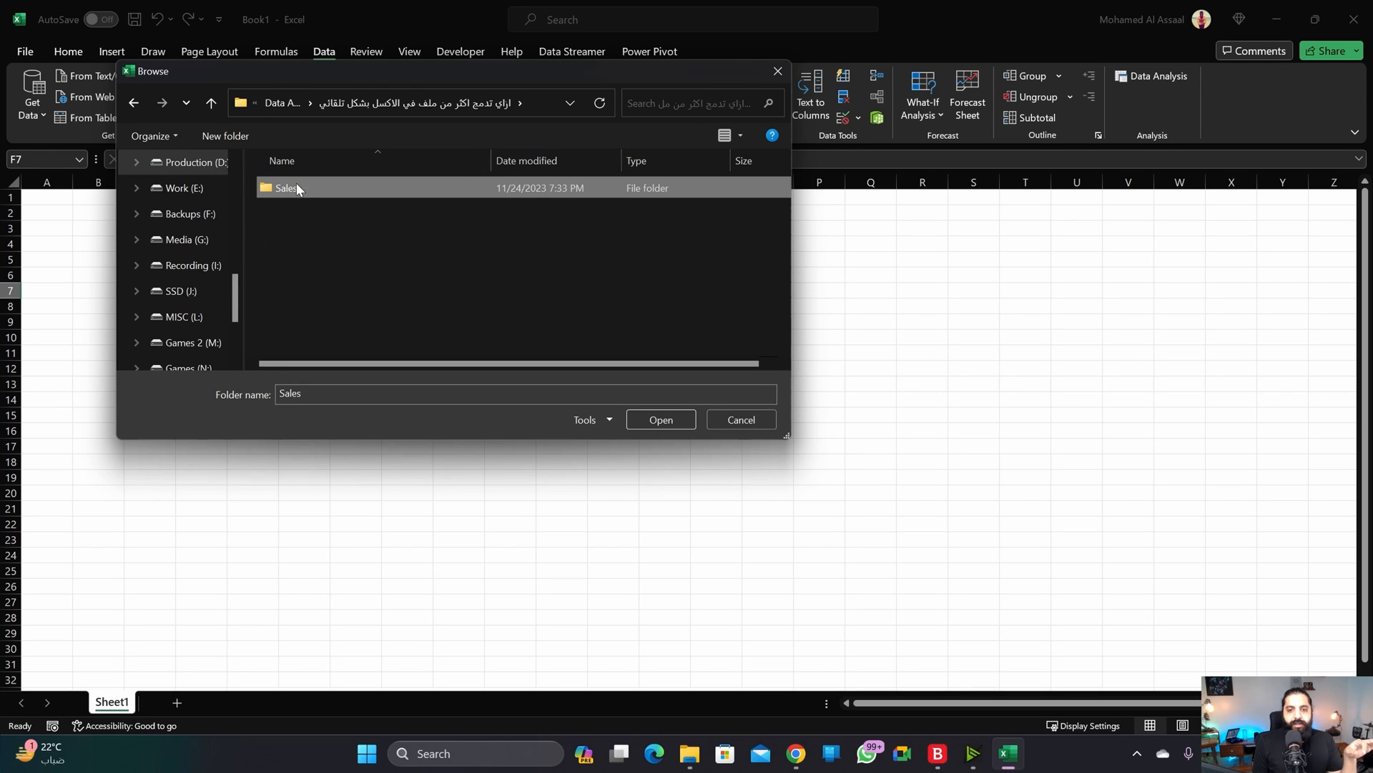
double_click(310, 187)
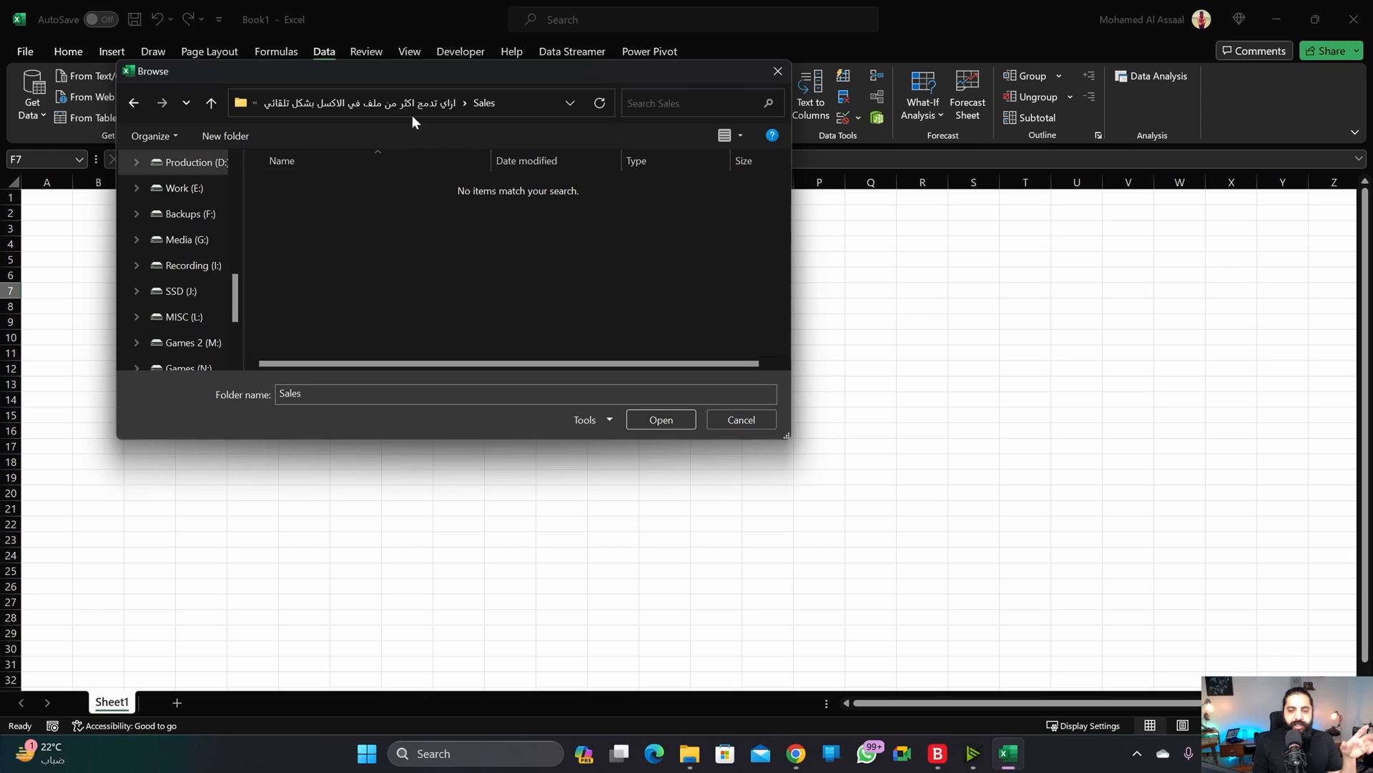
click(136, 103)
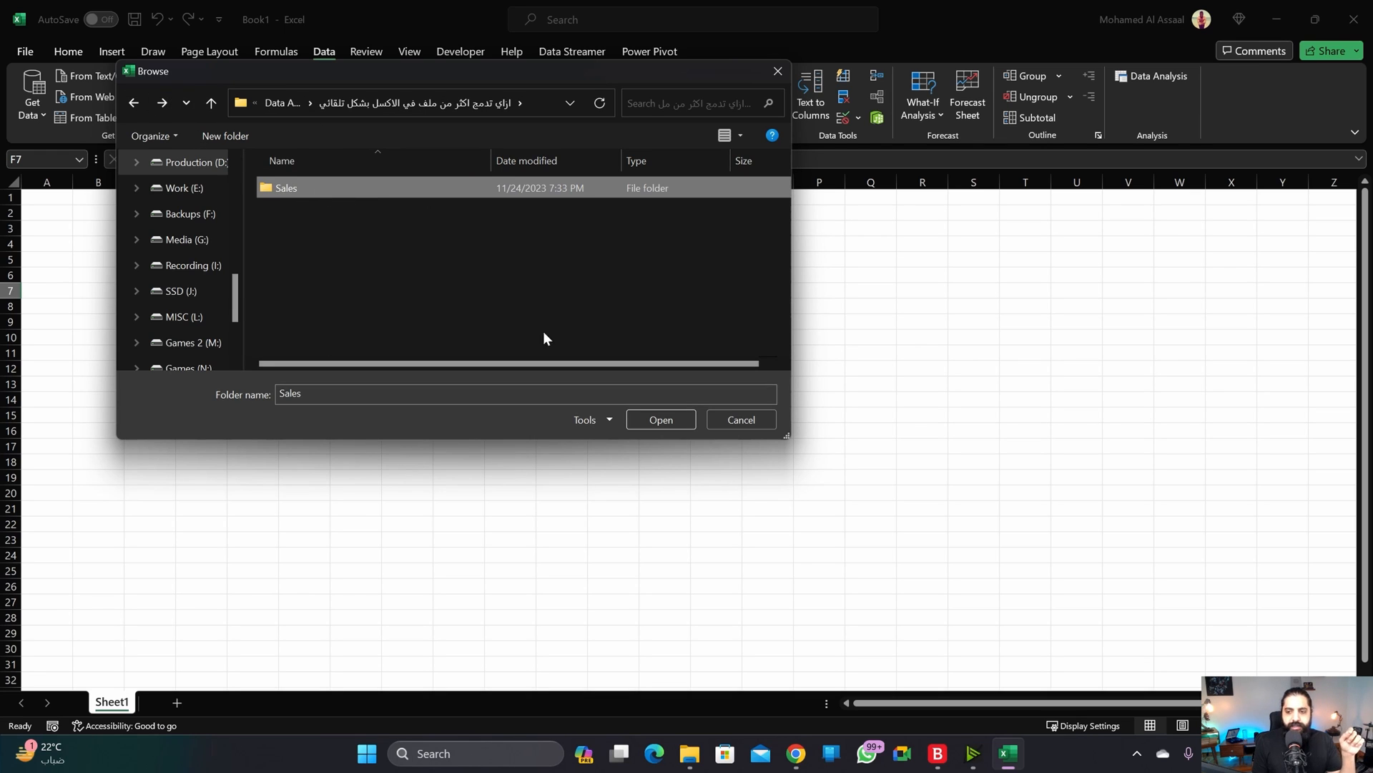
click(659, 420)
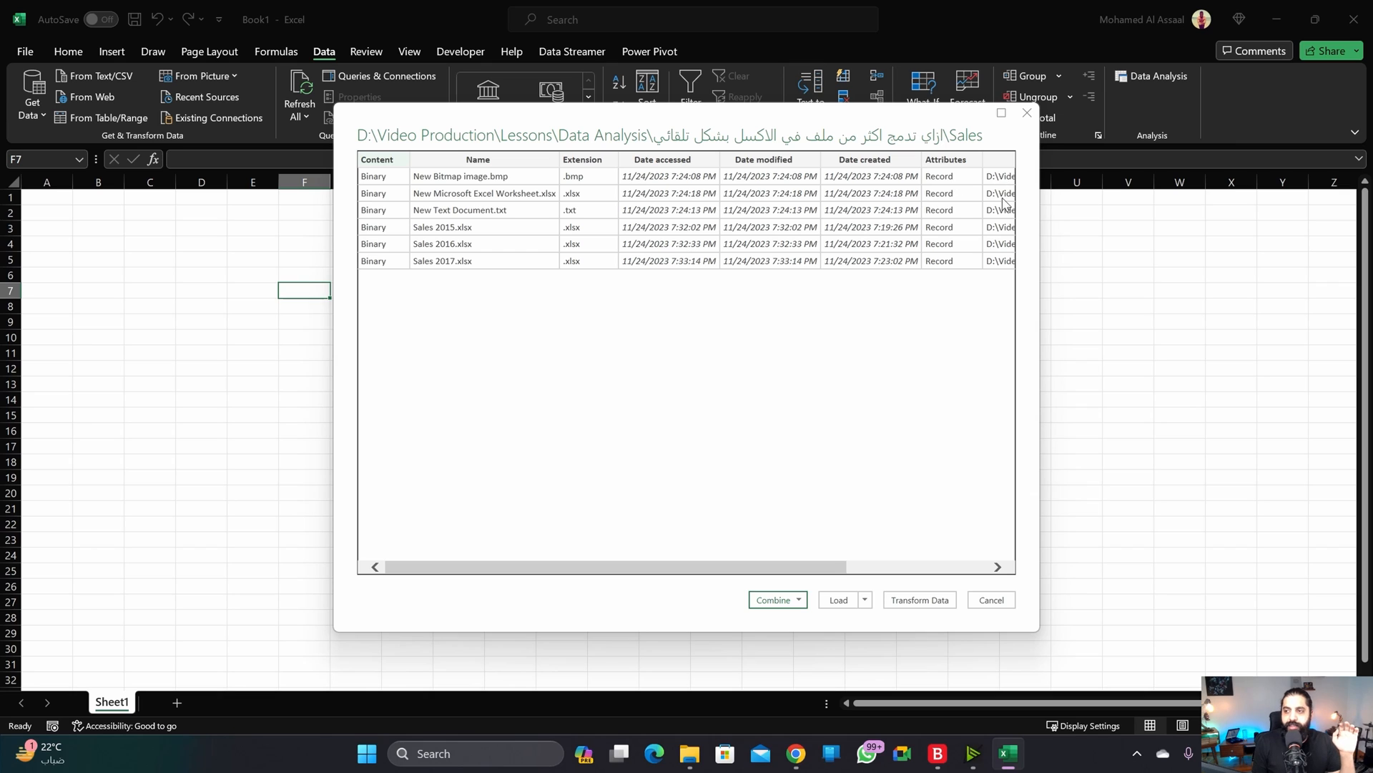
Step: Send the Sales folder's file list to the Power Query Editor with Transform Data and maximize the editor window
drag(751, 569, 588, 546)
click(793, 600)
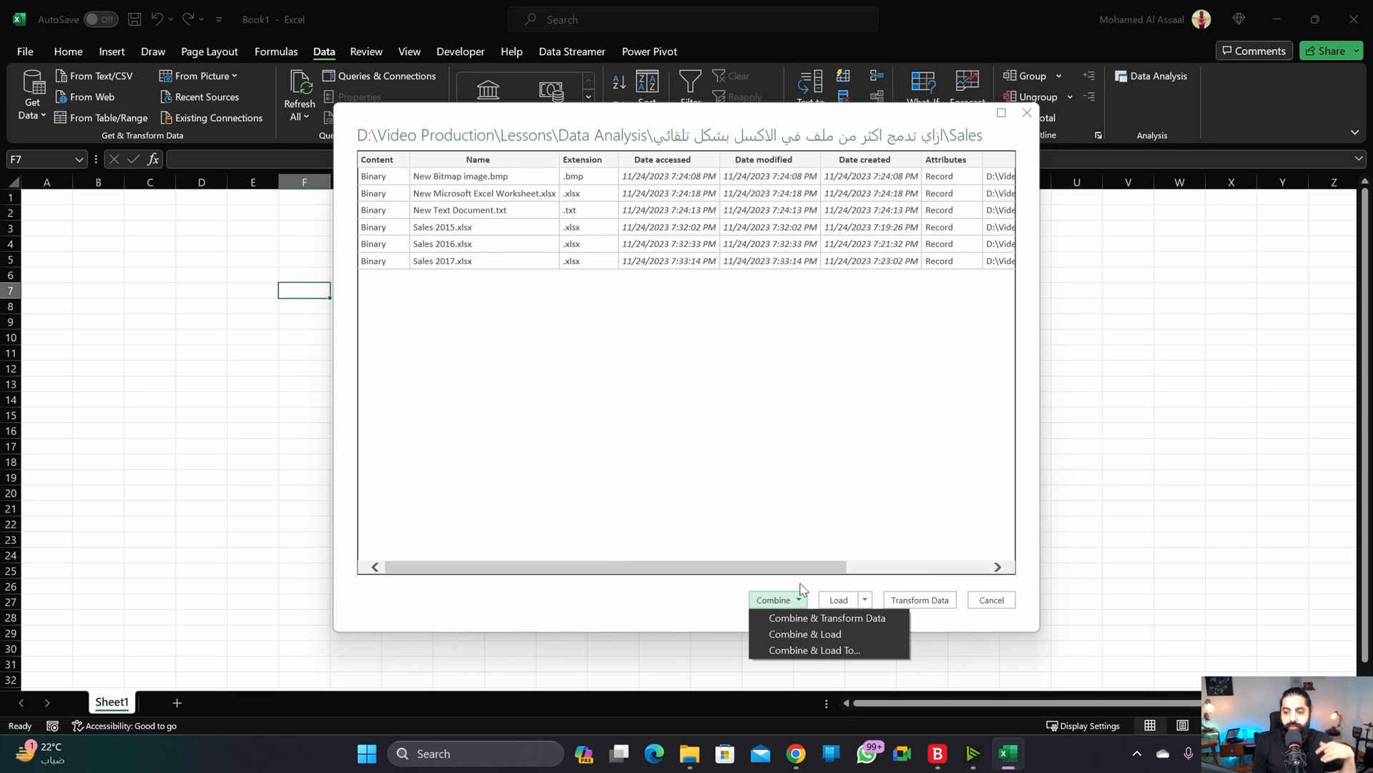
click(813, 449)
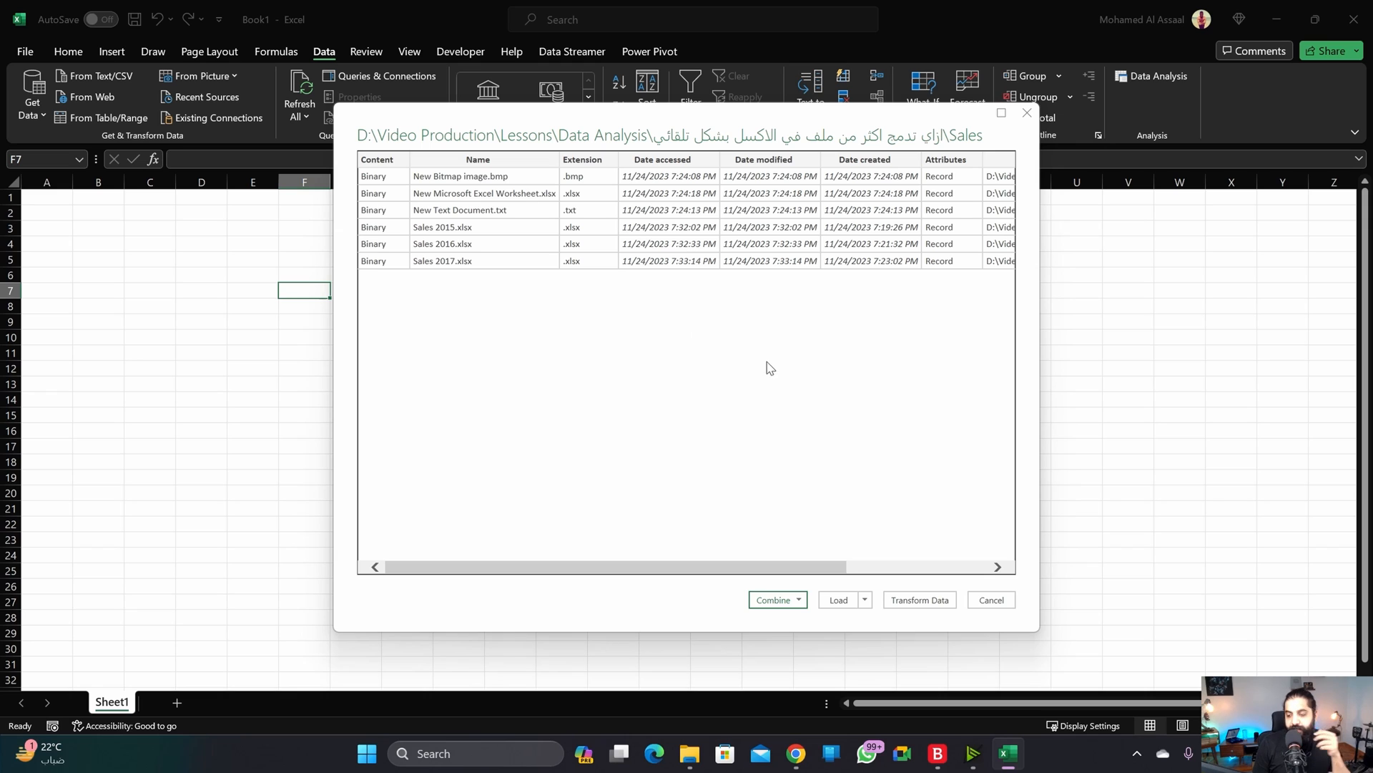
click(921, 607)
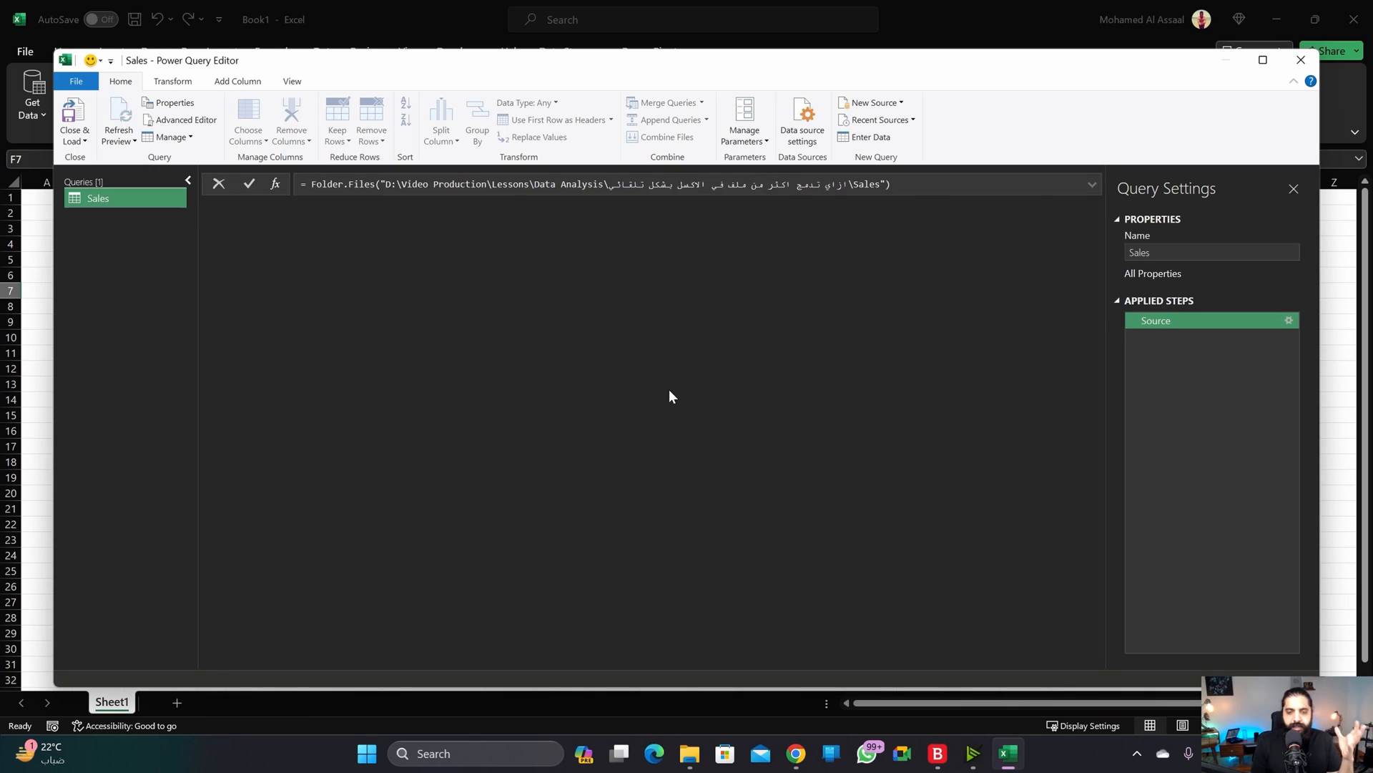
click(1263, 60)
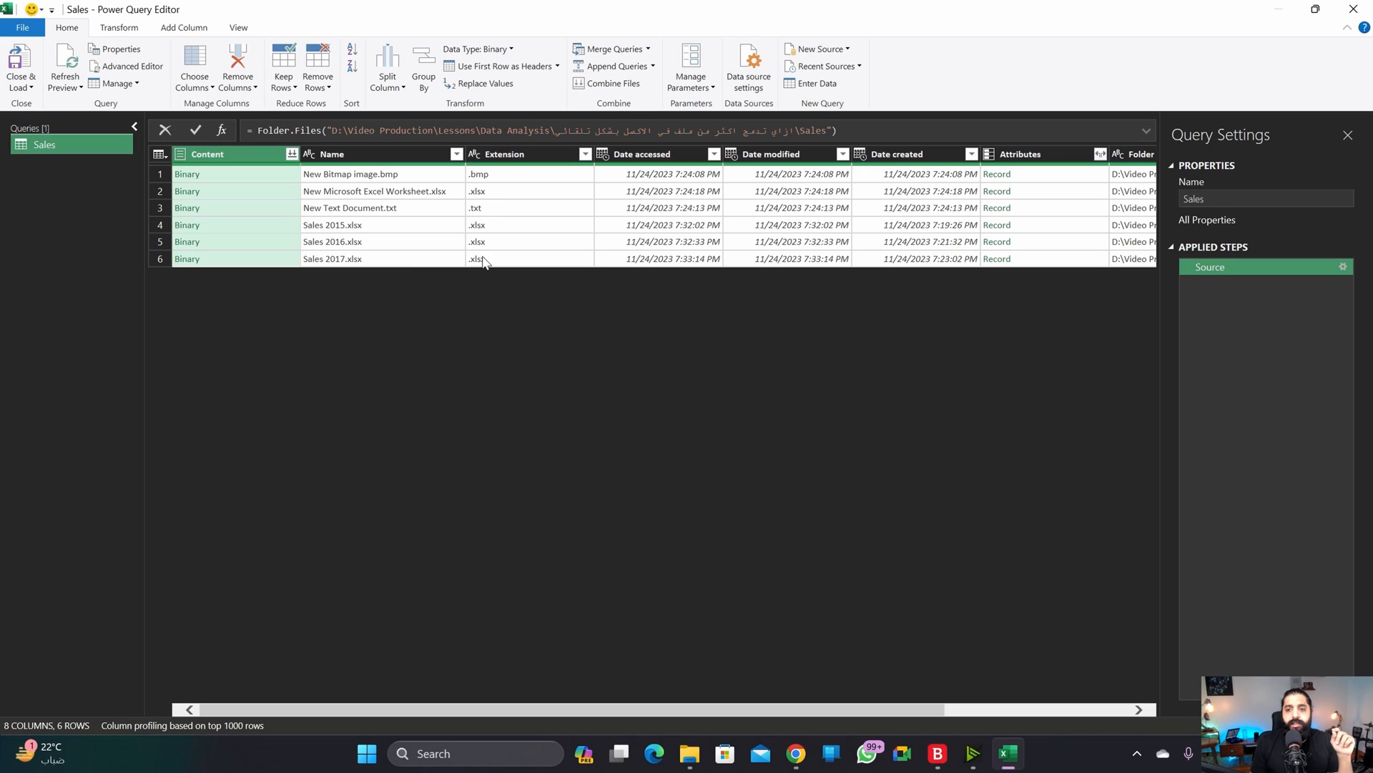
Step: Filter the Extension column to keep only .xlsx files
click(586, 155)
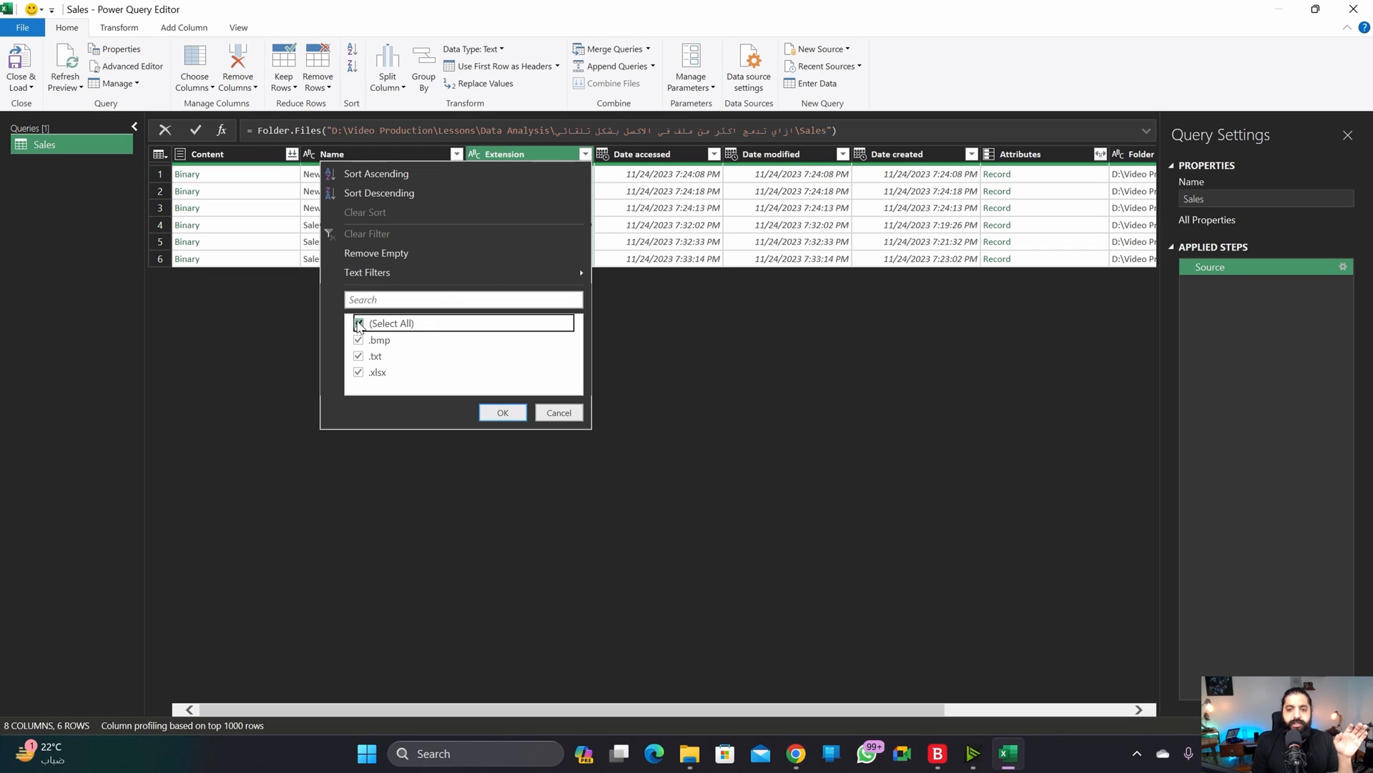
click(359, 323)
click(358, 372)
click(503, 413)
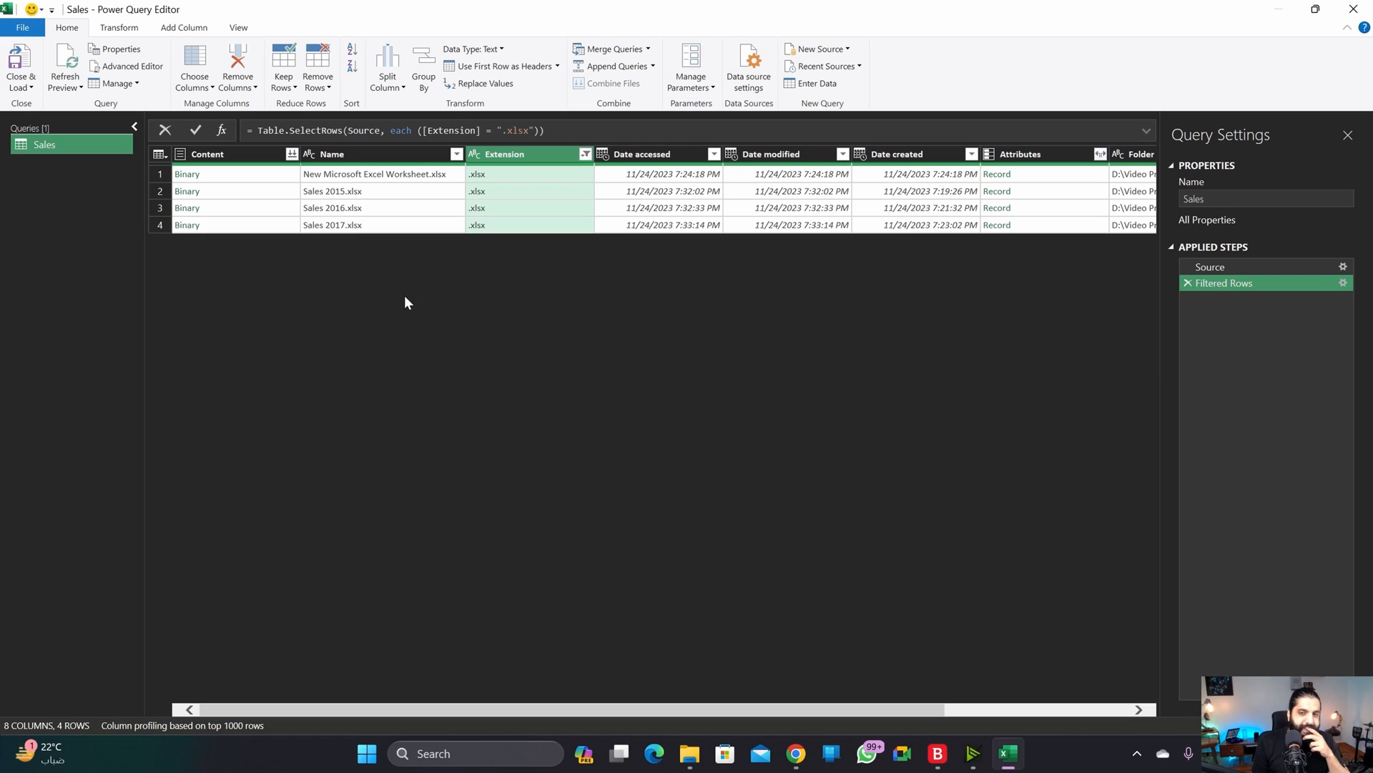
Step: Apply a text filter to the Name column that keeps rows containing "Sales"
click(456, 155)
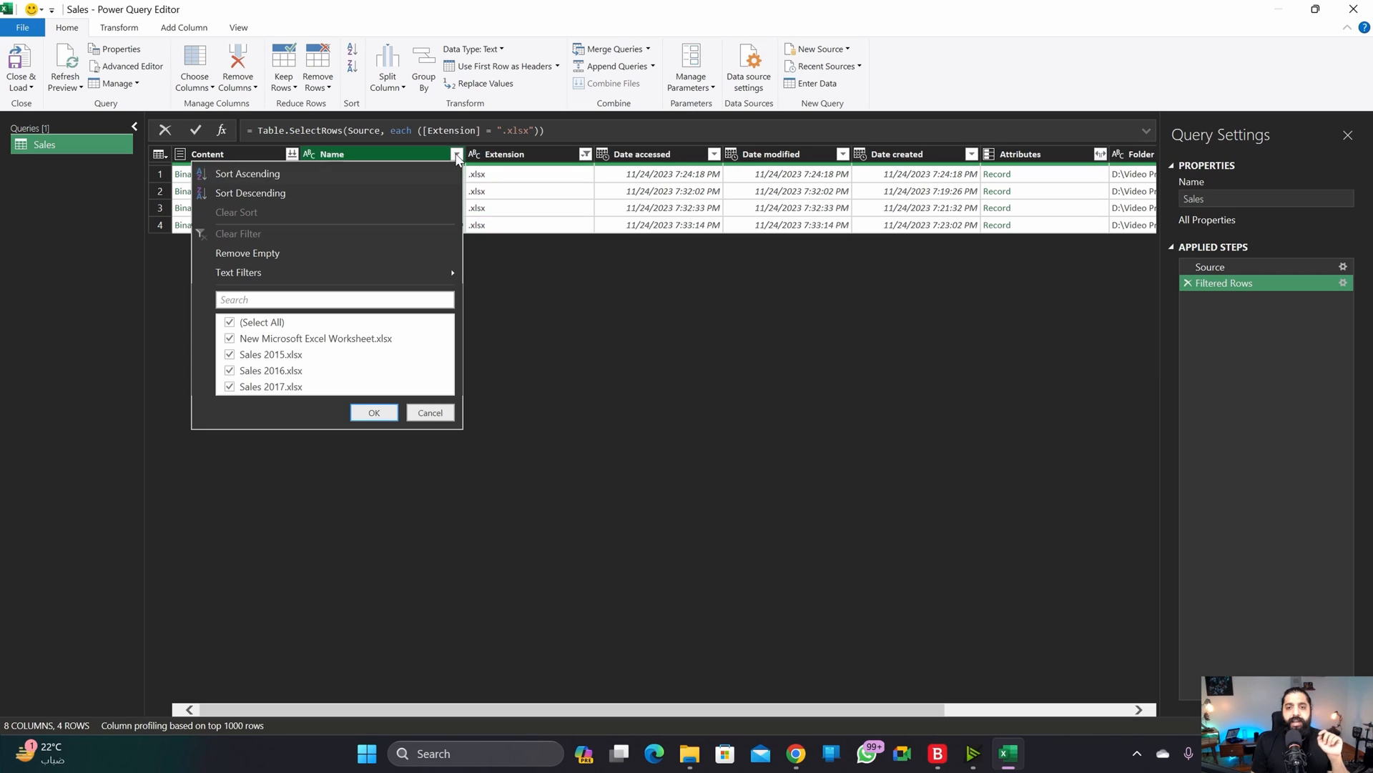
mouse_move(266, 274)
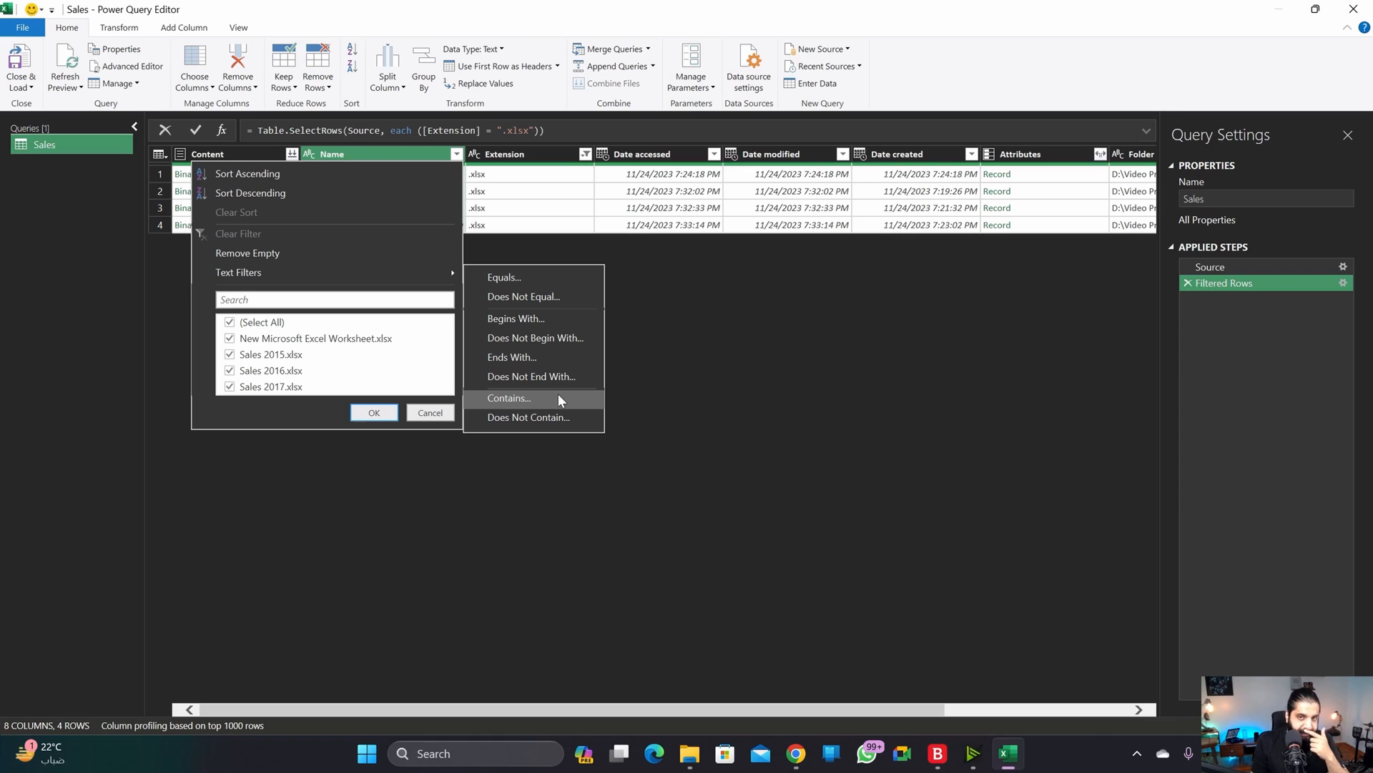
click(530, 398)
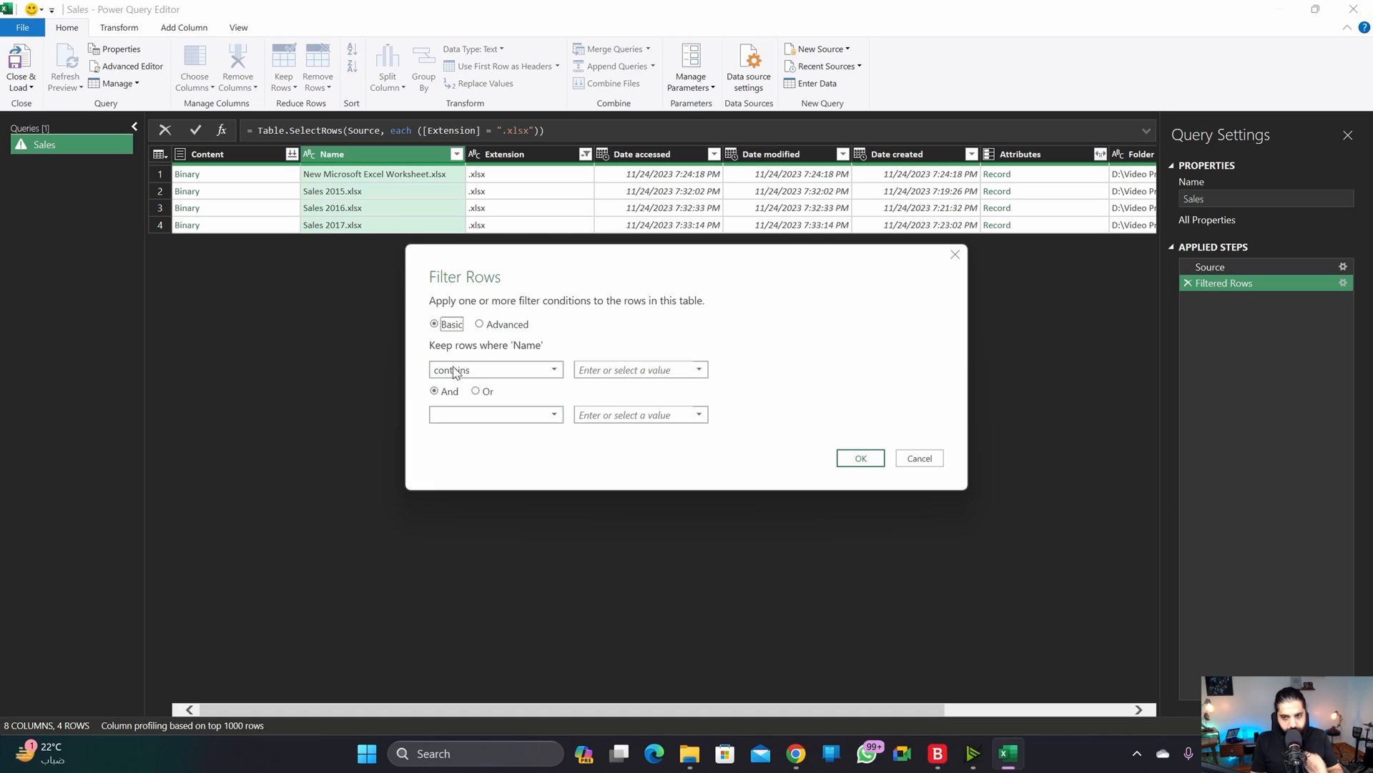
click(632, 374)
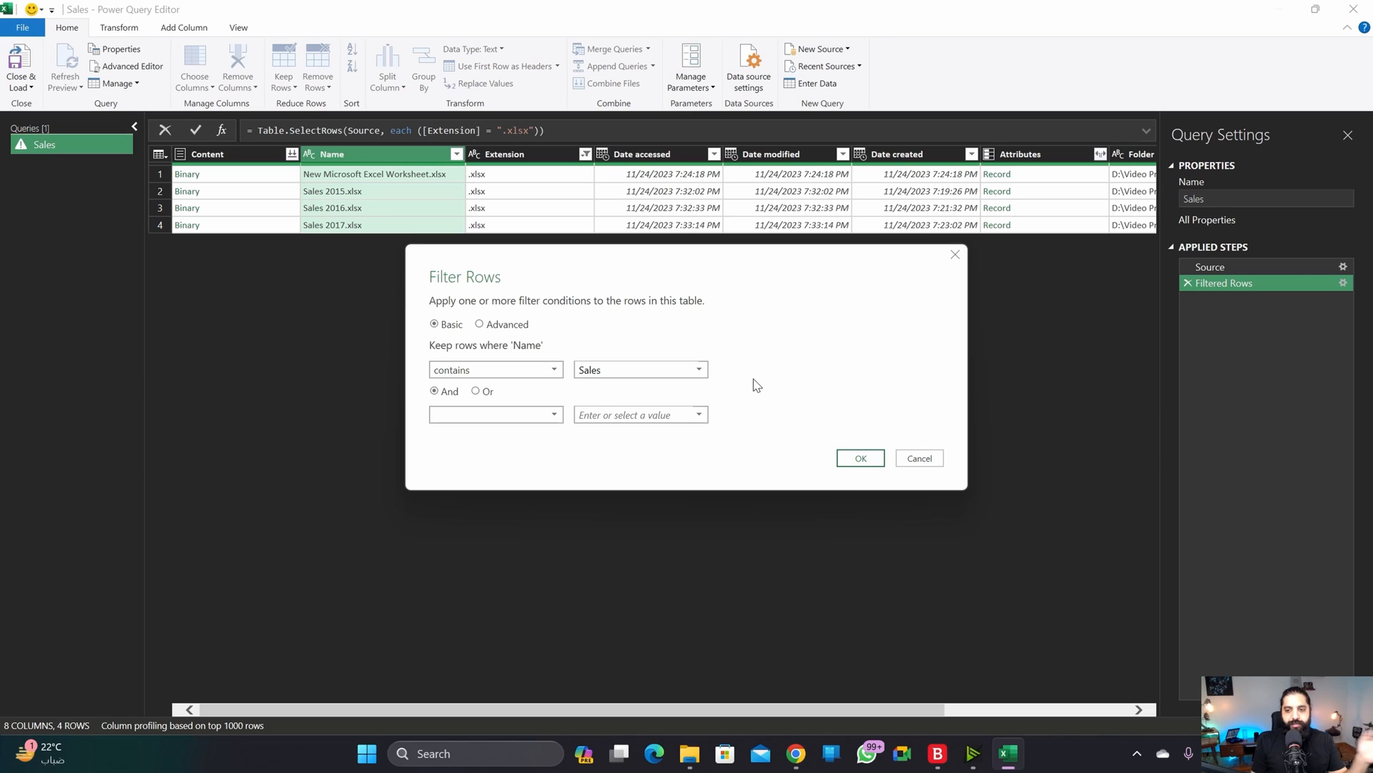
click(861, 457)
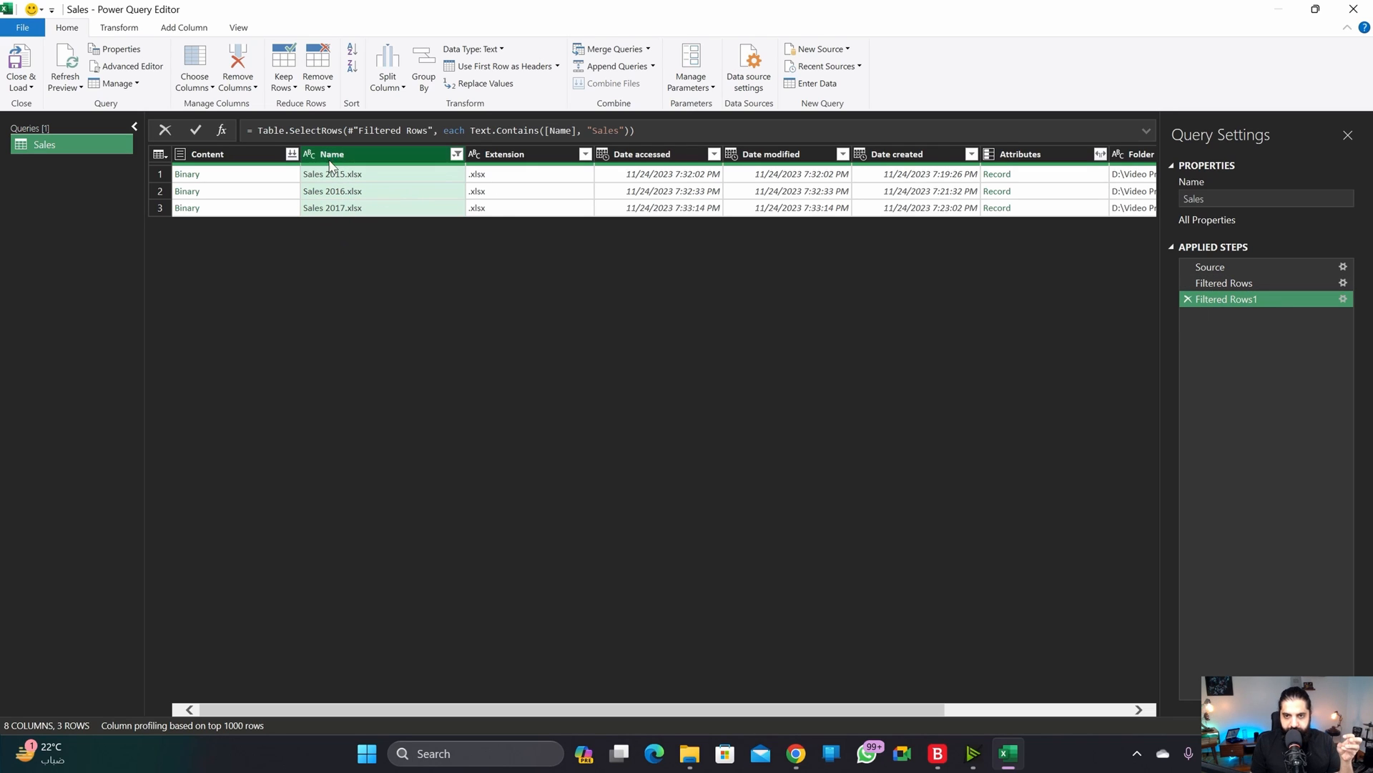
Step: Rename the applied step that filters the Extension column to "Extension Filter"
right_click(1232, 283)
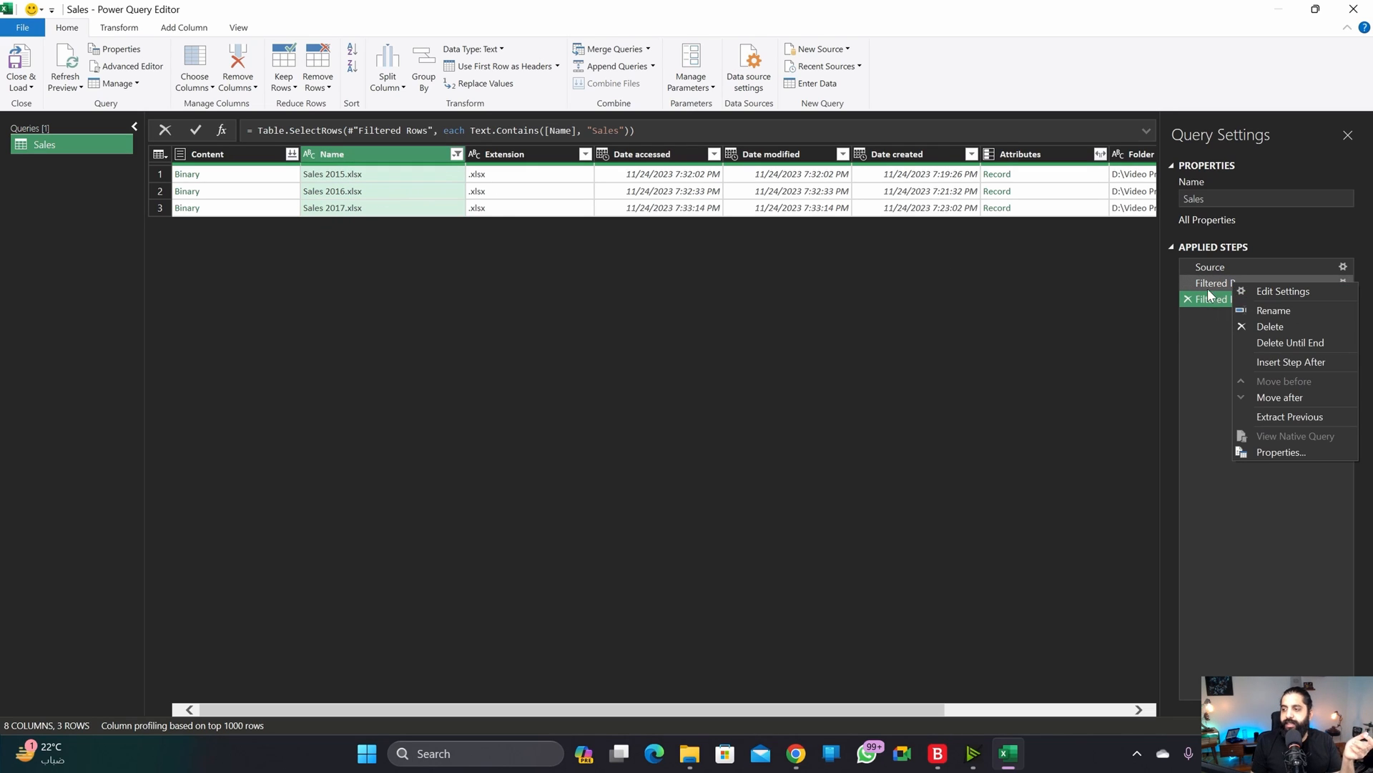
click(1263, 312)
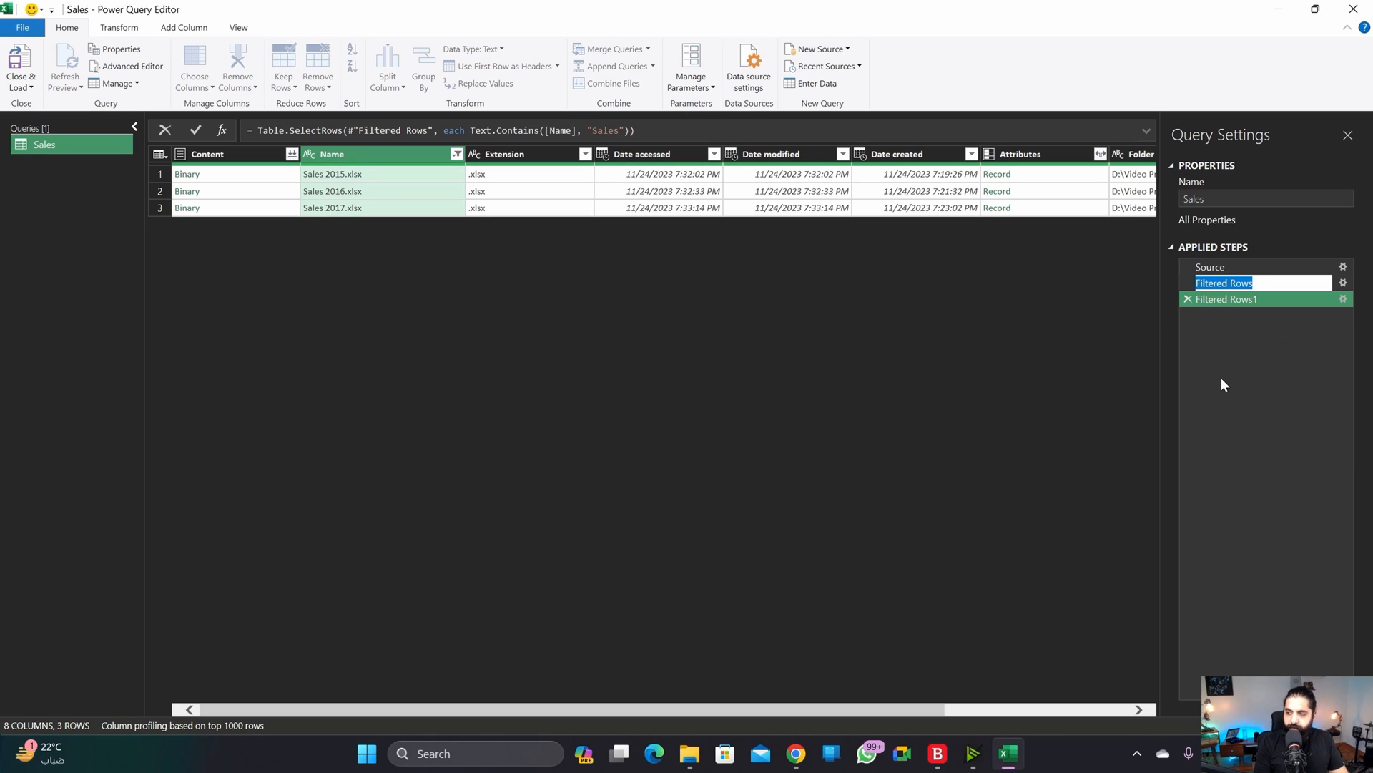
text(Extension)
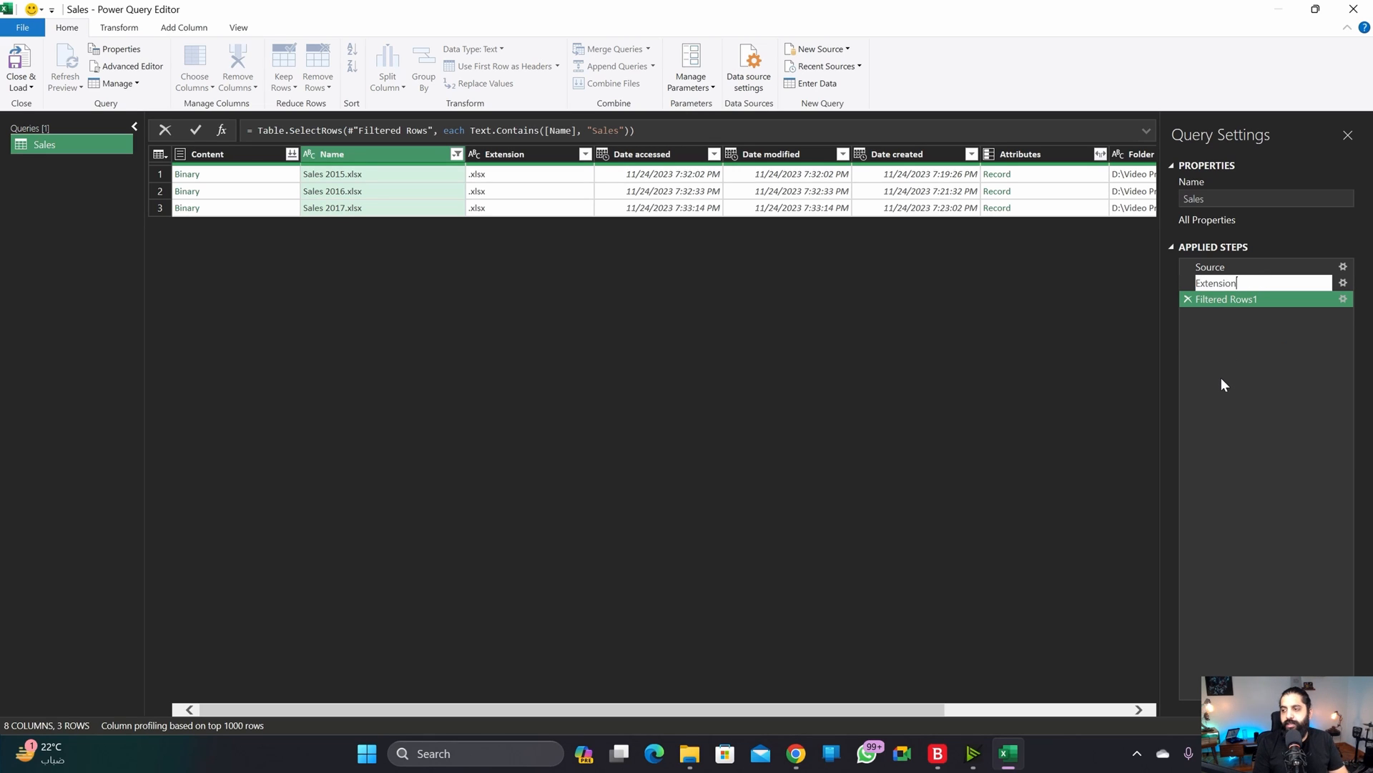
text( Filter)
key(Return)
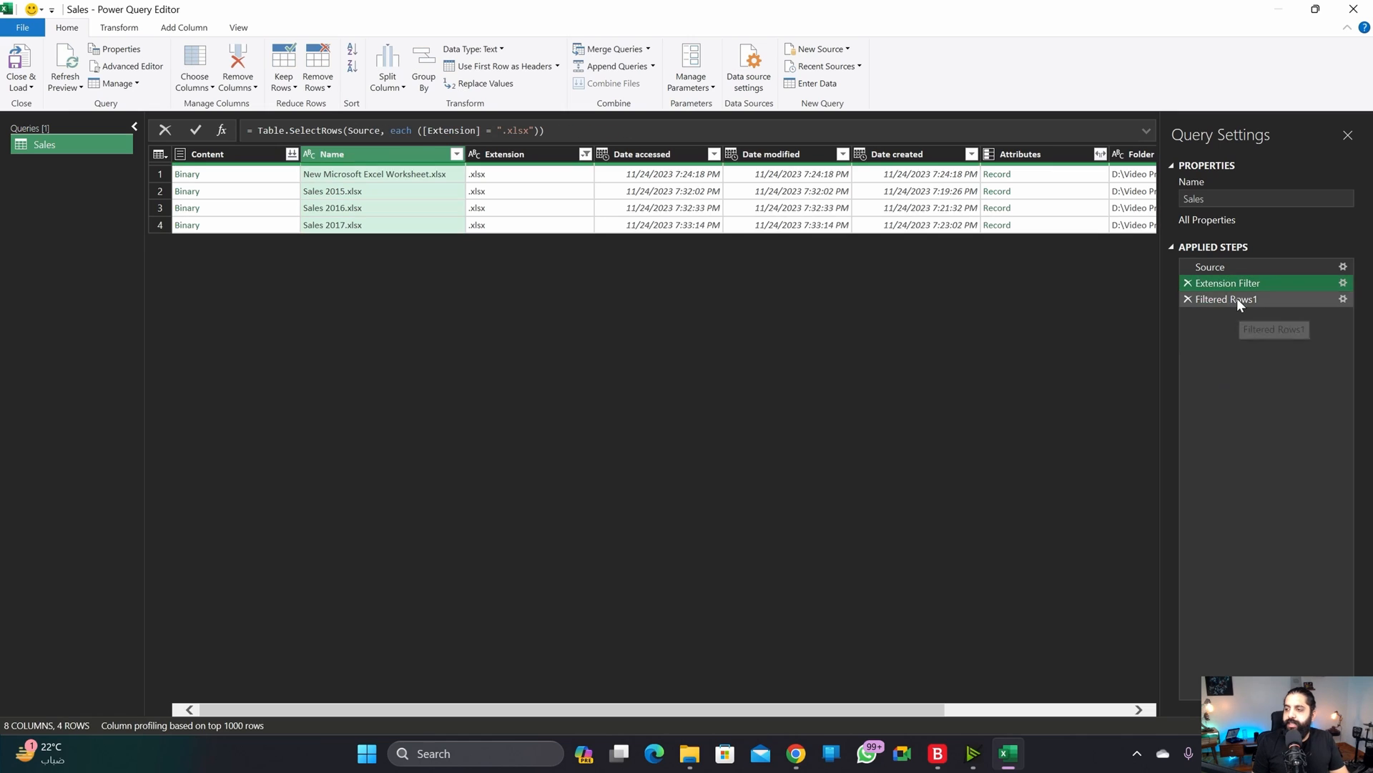
Step: Rename the applied step that filters the Name column to "Sales Filter"
right_click(1237, 297)
click(1280, 327)
text(Sales )
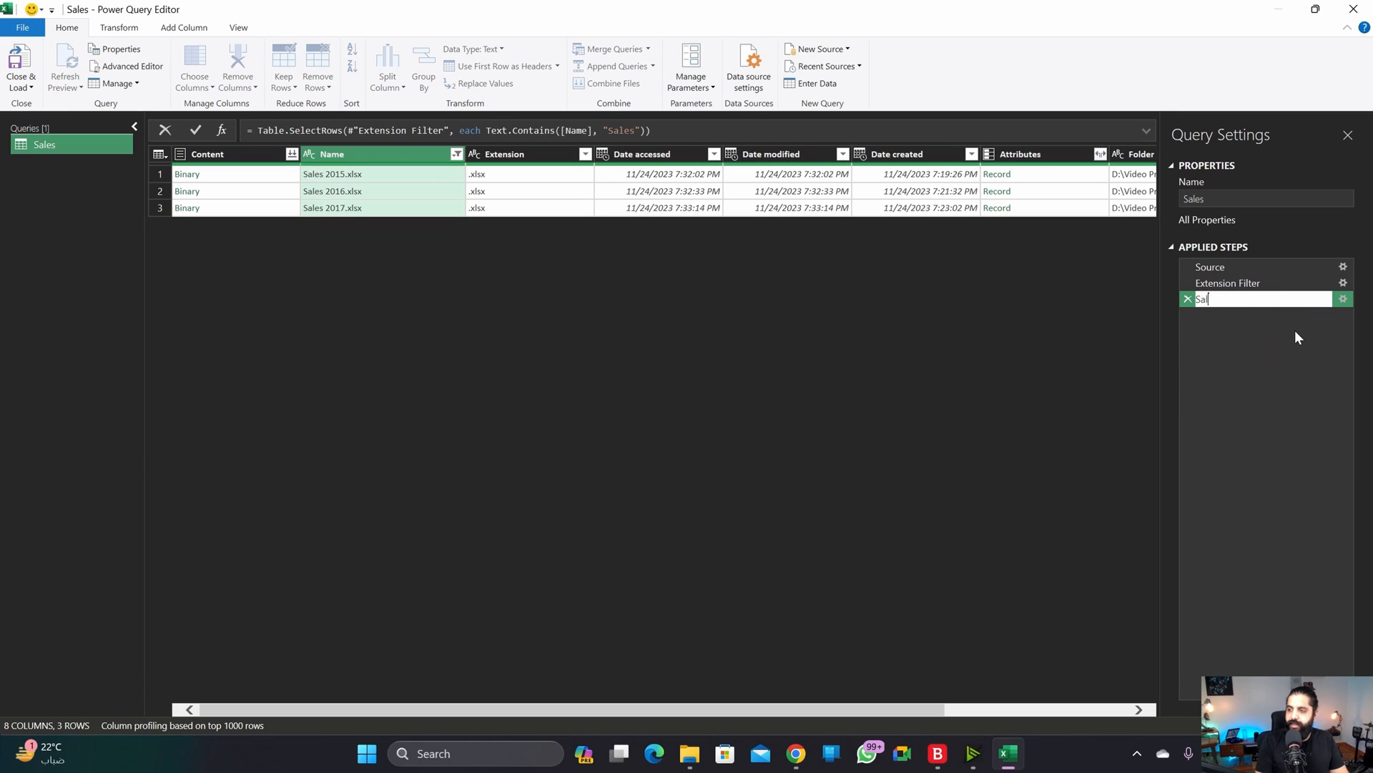
text(Filter)
key(Return)
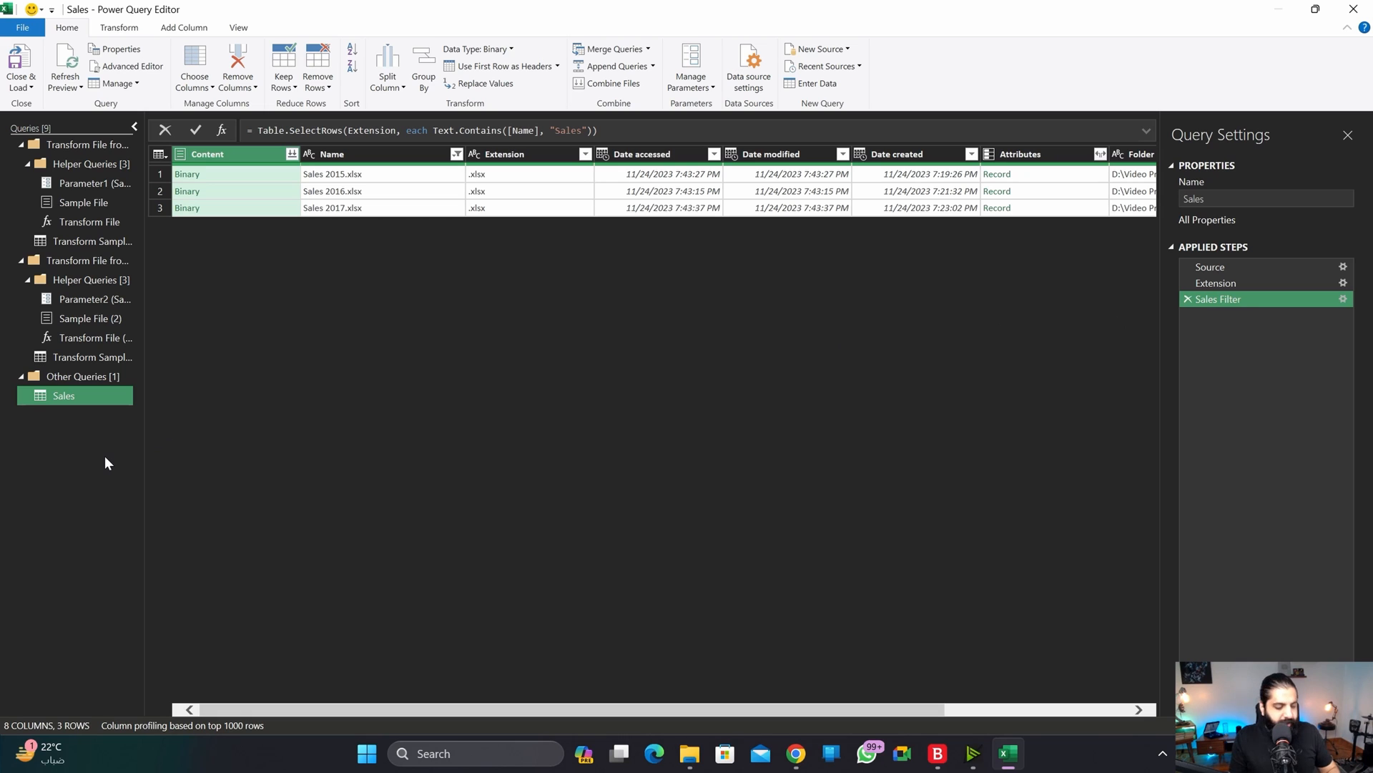
key(ctrl+shift+equal)
key(ctrl+shift+equal)
key(ctrl+shift+equal)
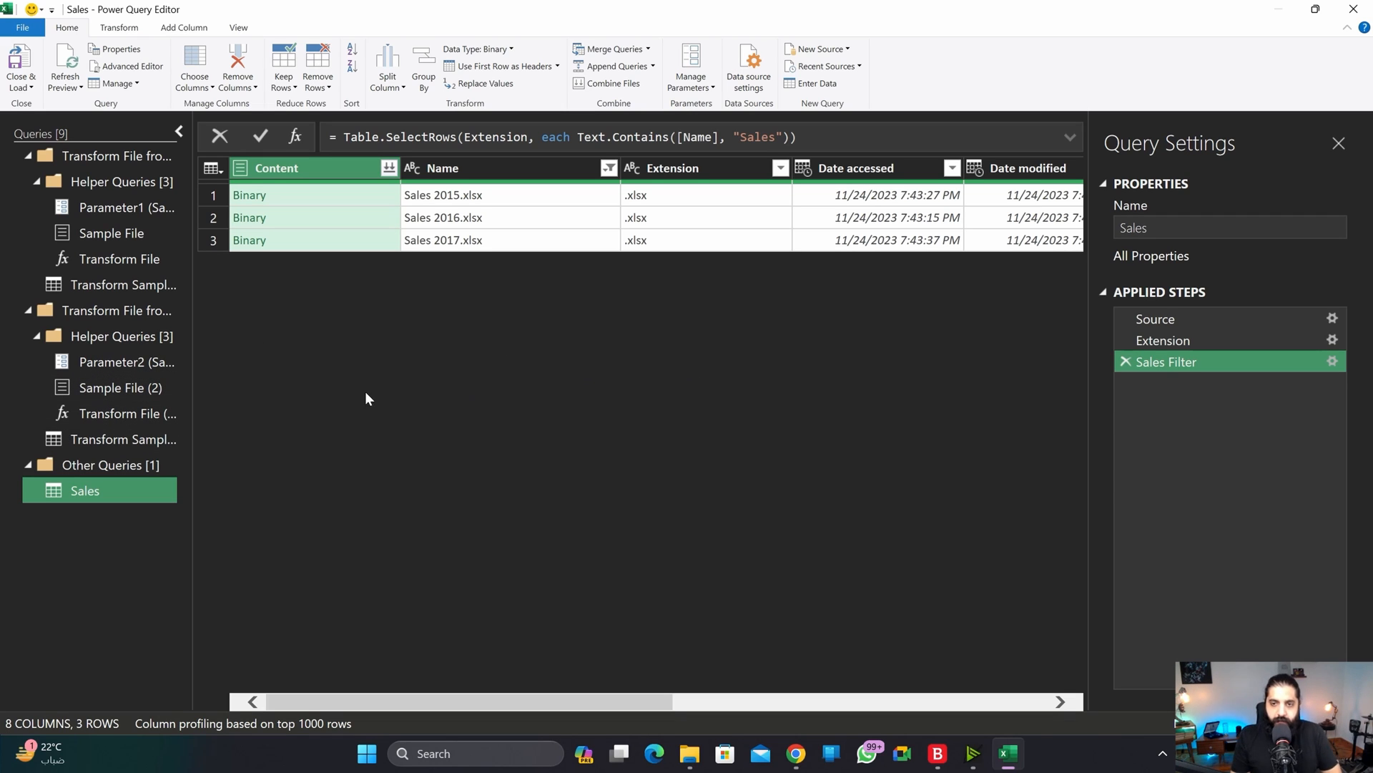
click(482, 173)
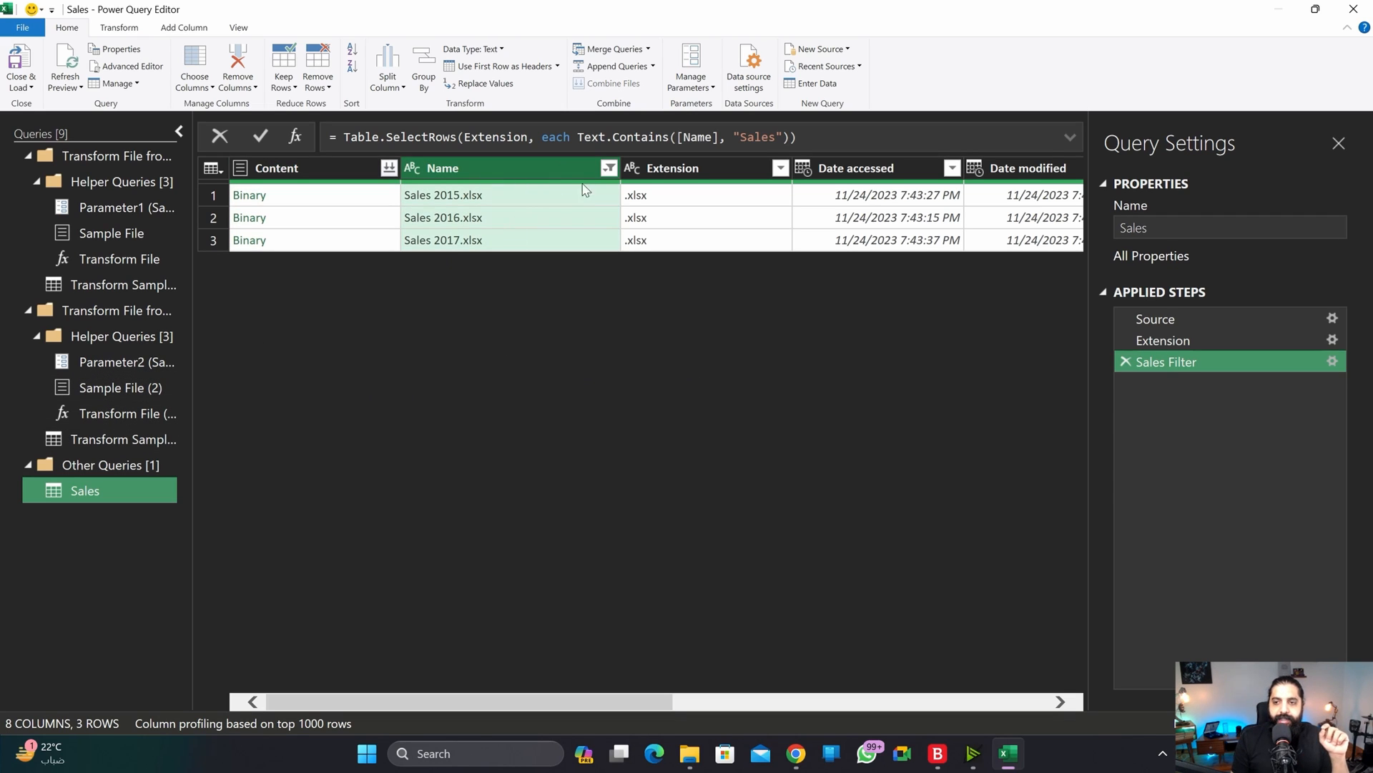
click(609, 170)
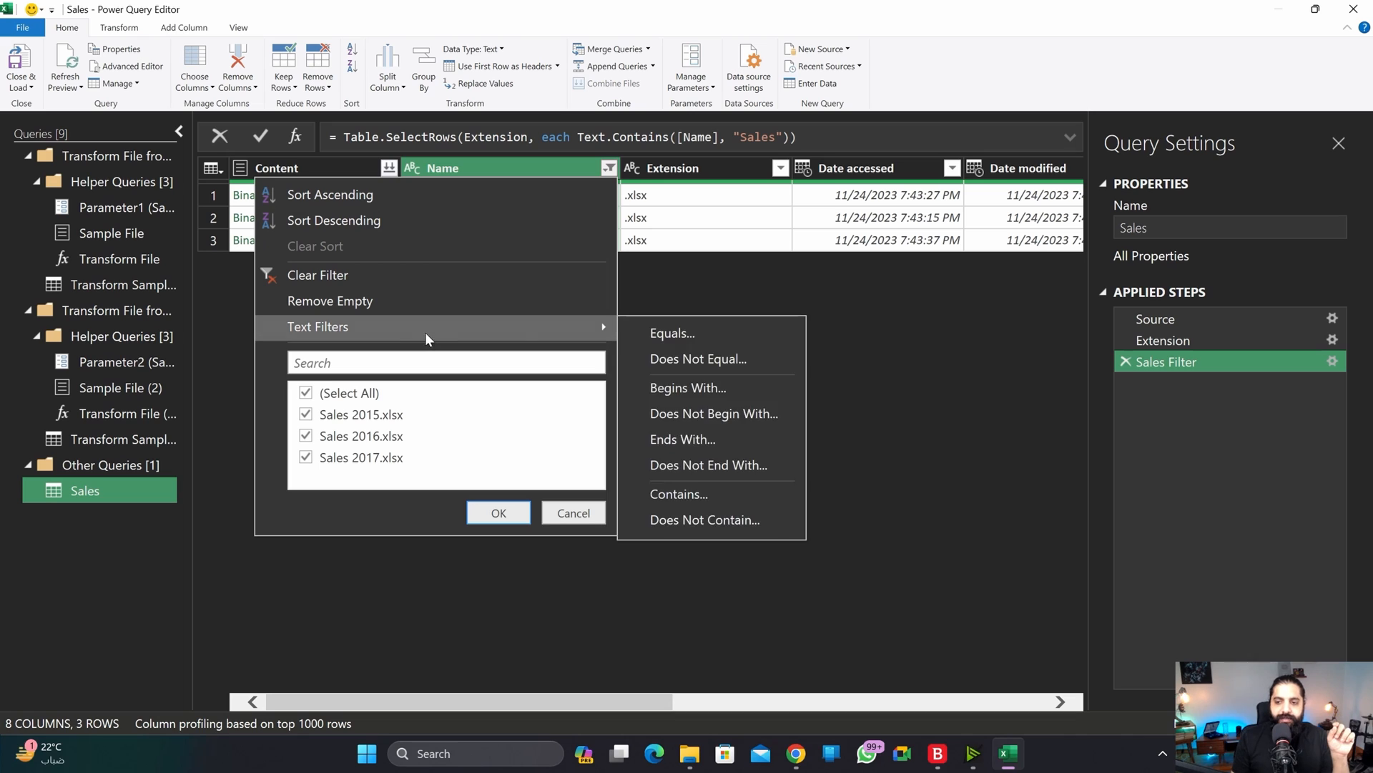
mouse_move(523, 337)
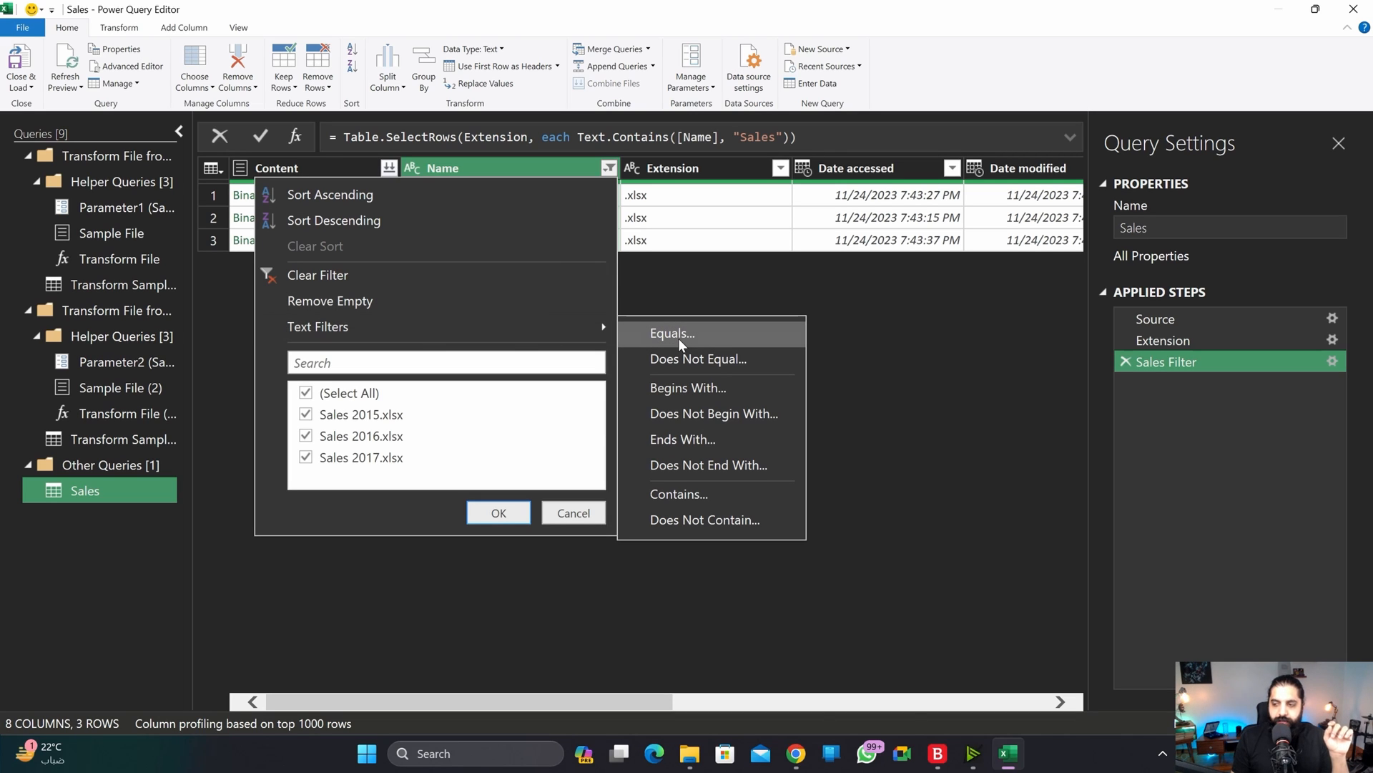
click(680, 494)
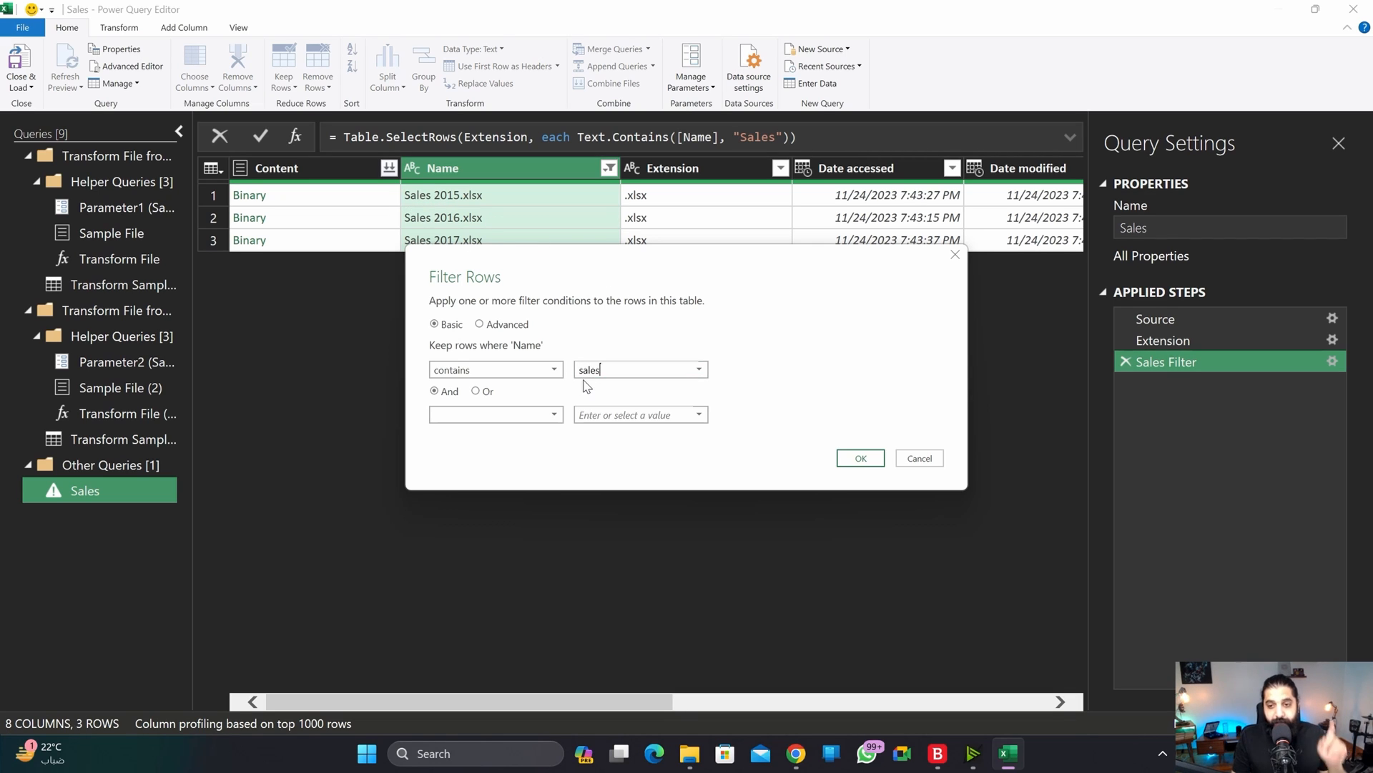
drag(624, 373, 573, 379)
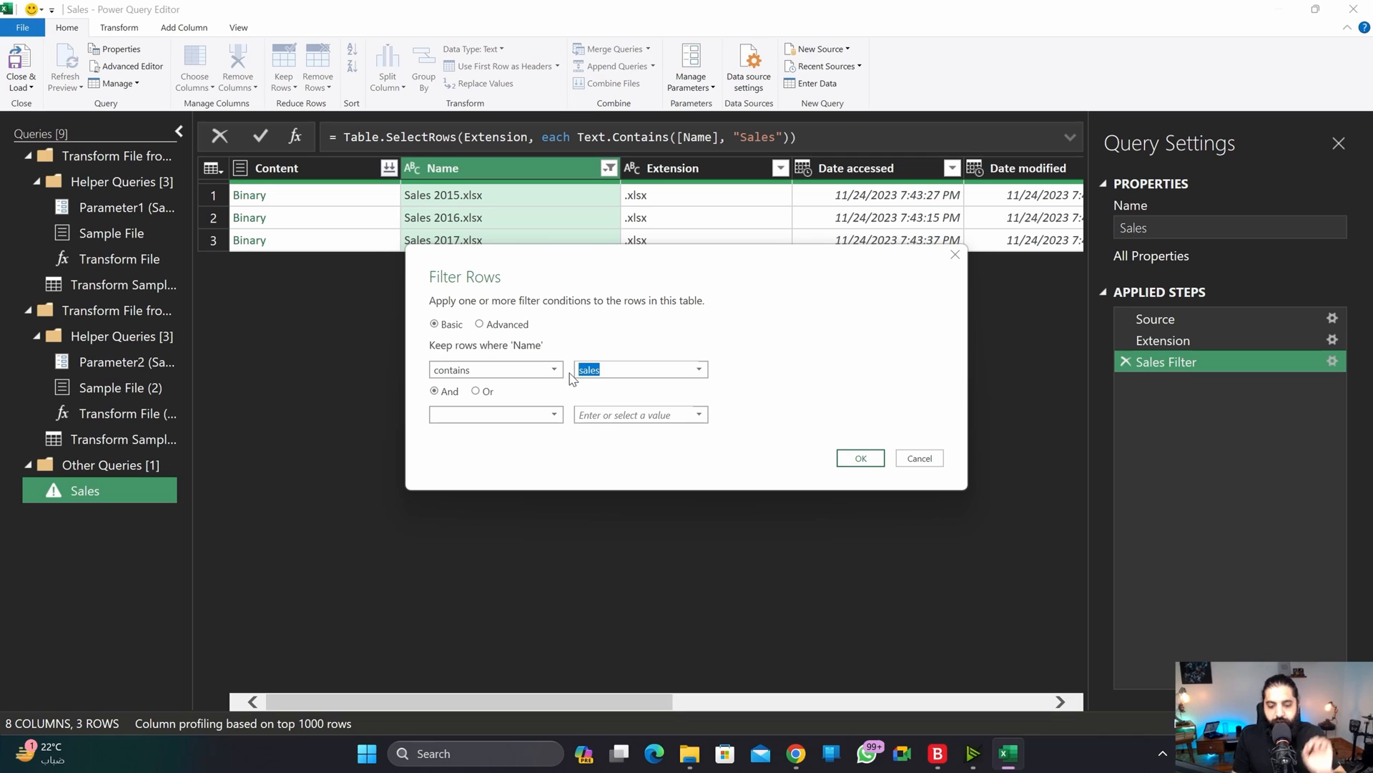
key(BackSpace)
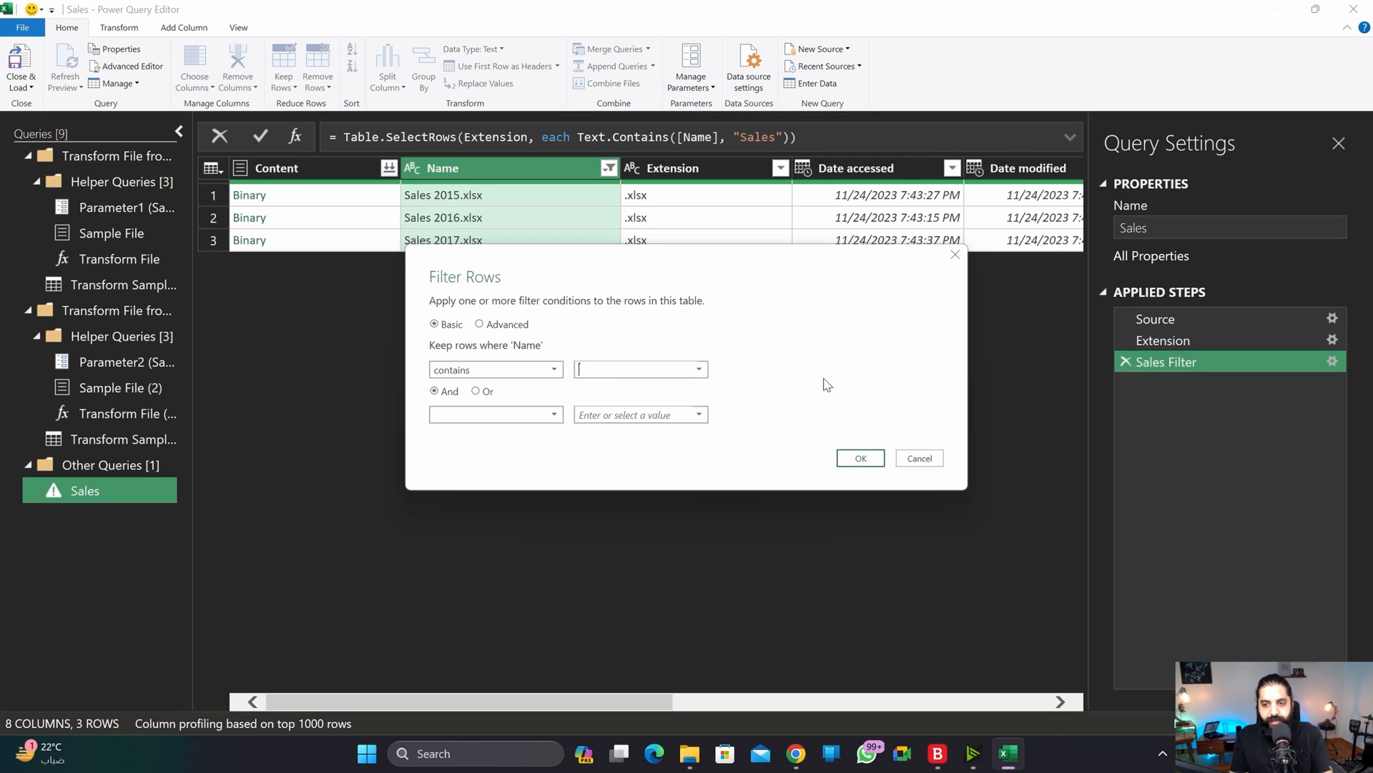
click(905, 459)
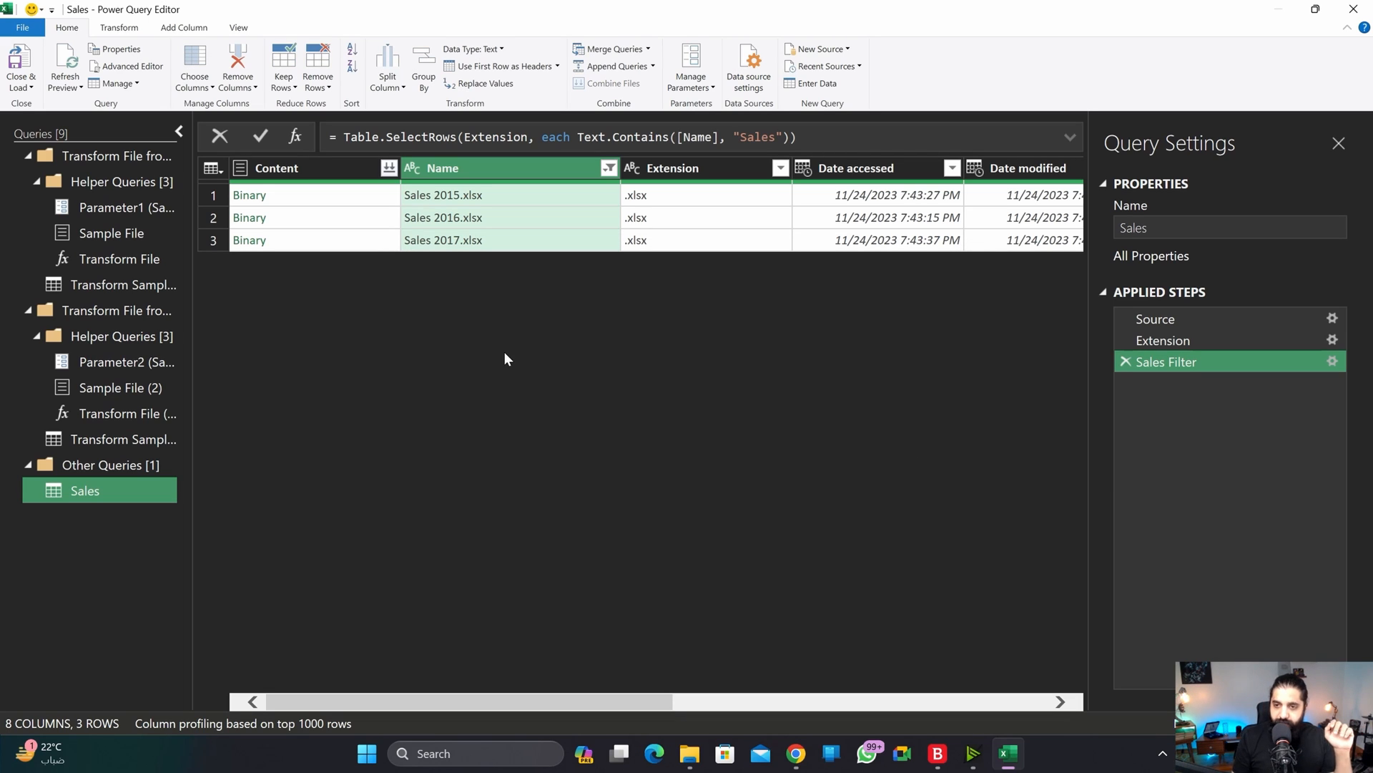
Step: Remove the Name, Extension, Date accessed, Date modified, Date created, Attributes and Folder Path columns, keeping only Content
click(281, 197)
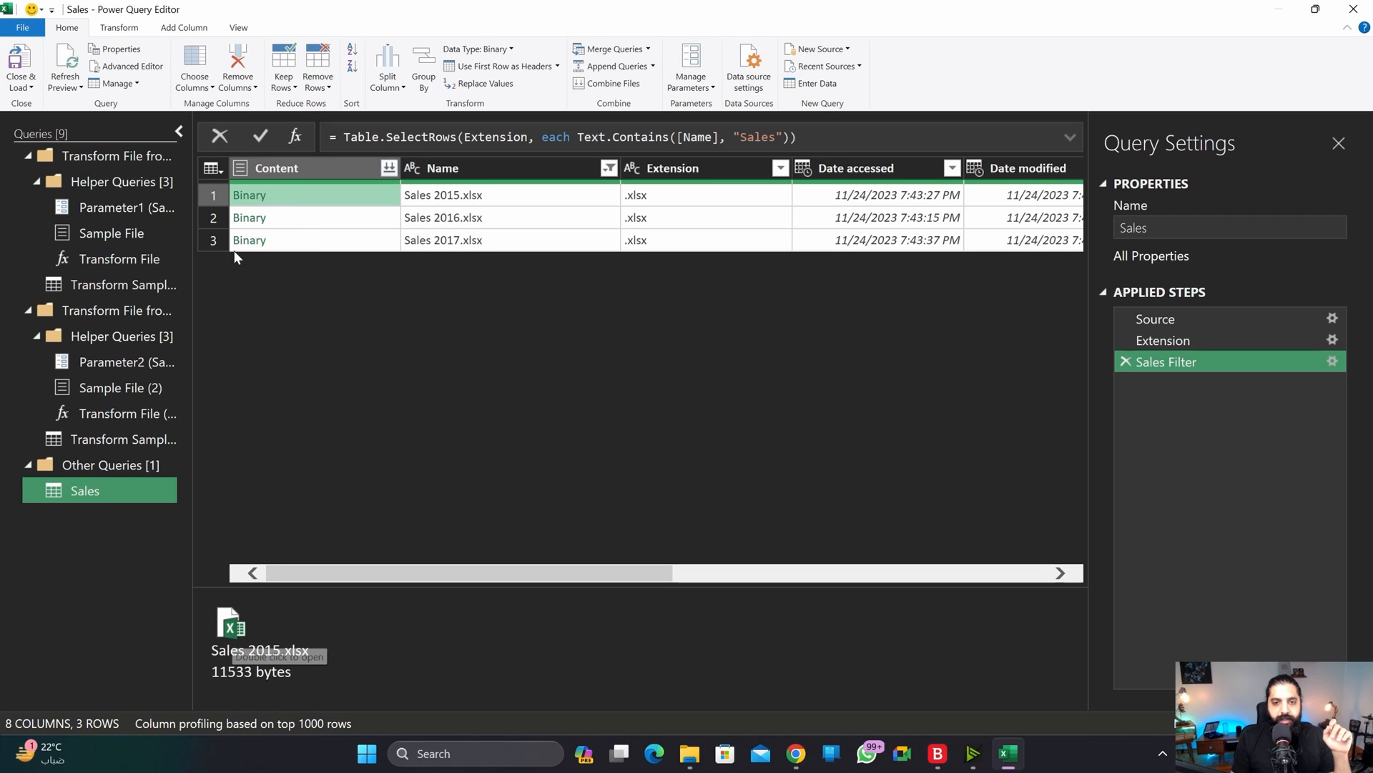
click(250, 217)
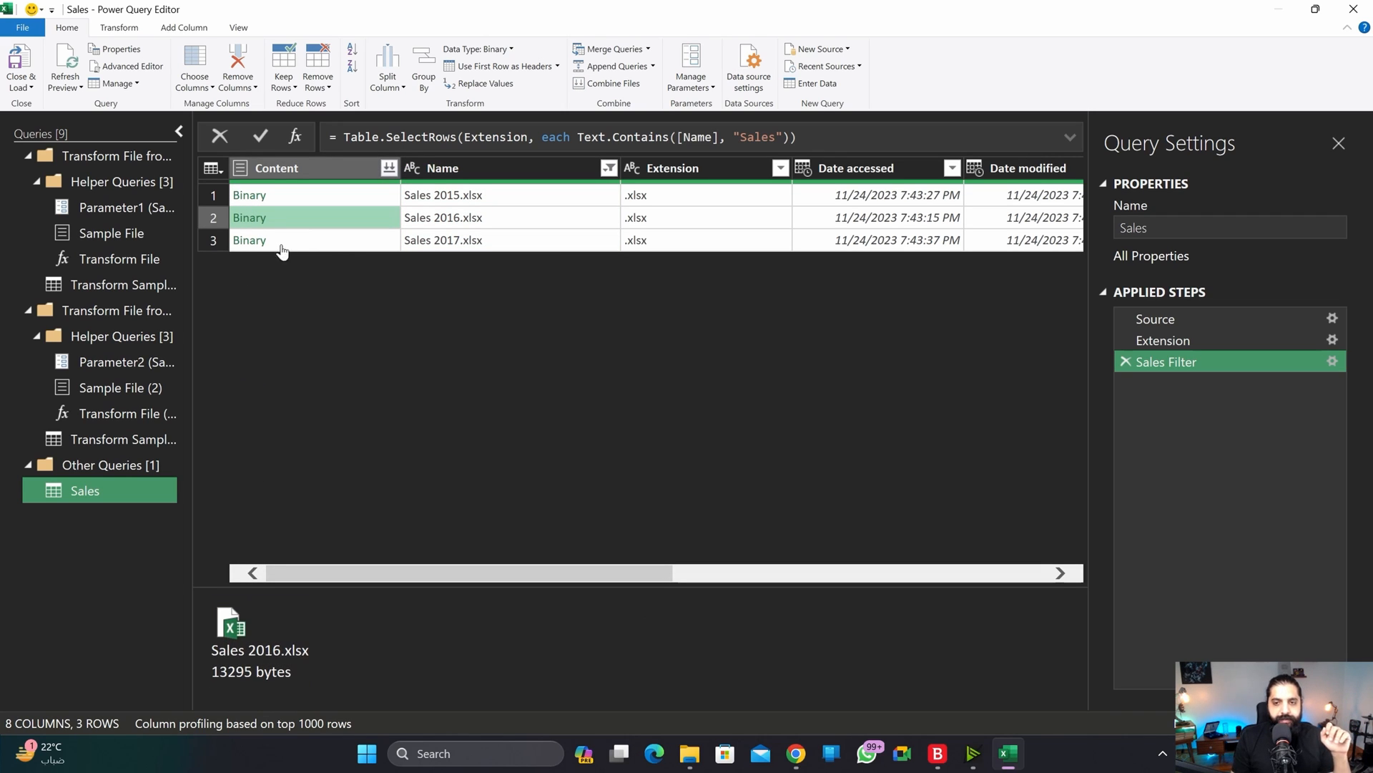
drag(521, 573, 827, 573)
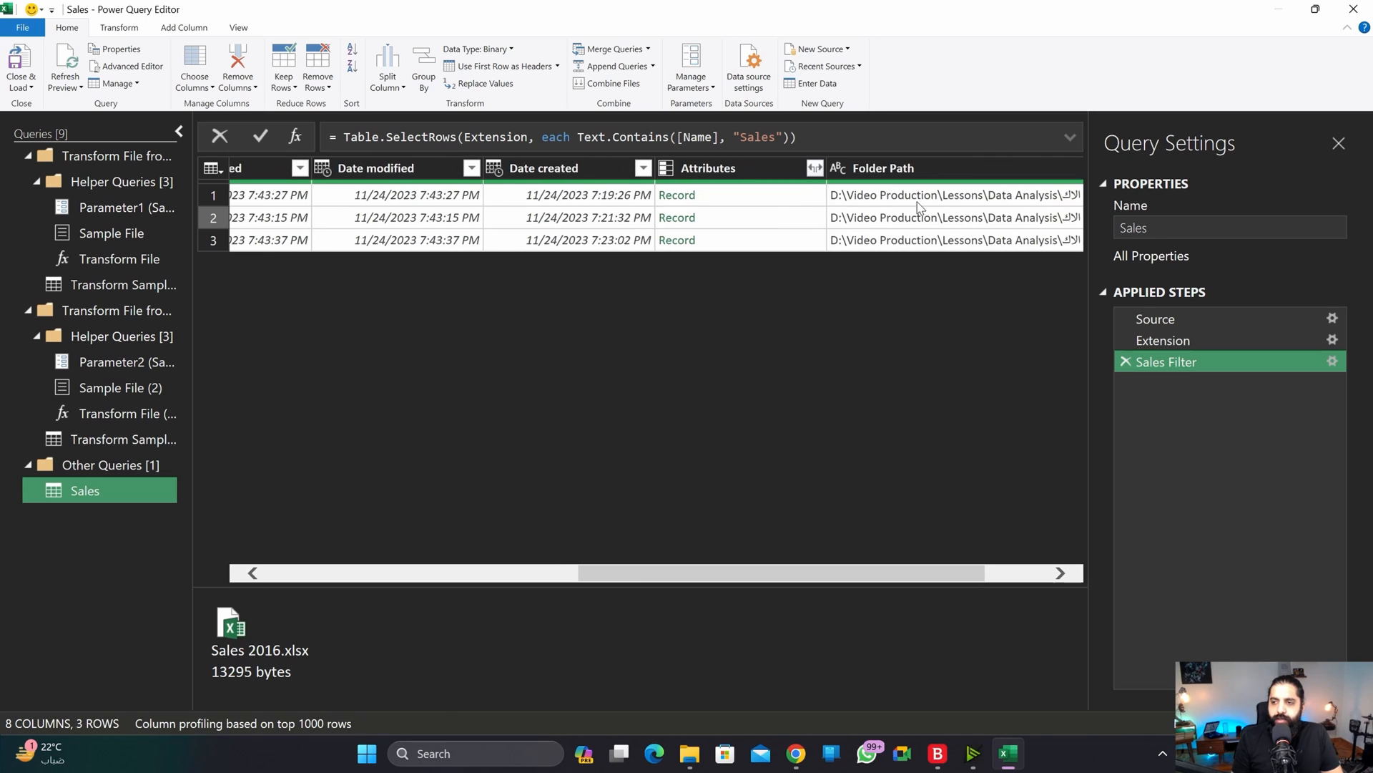
click(901, 168)
ctrl+click(629, 167)
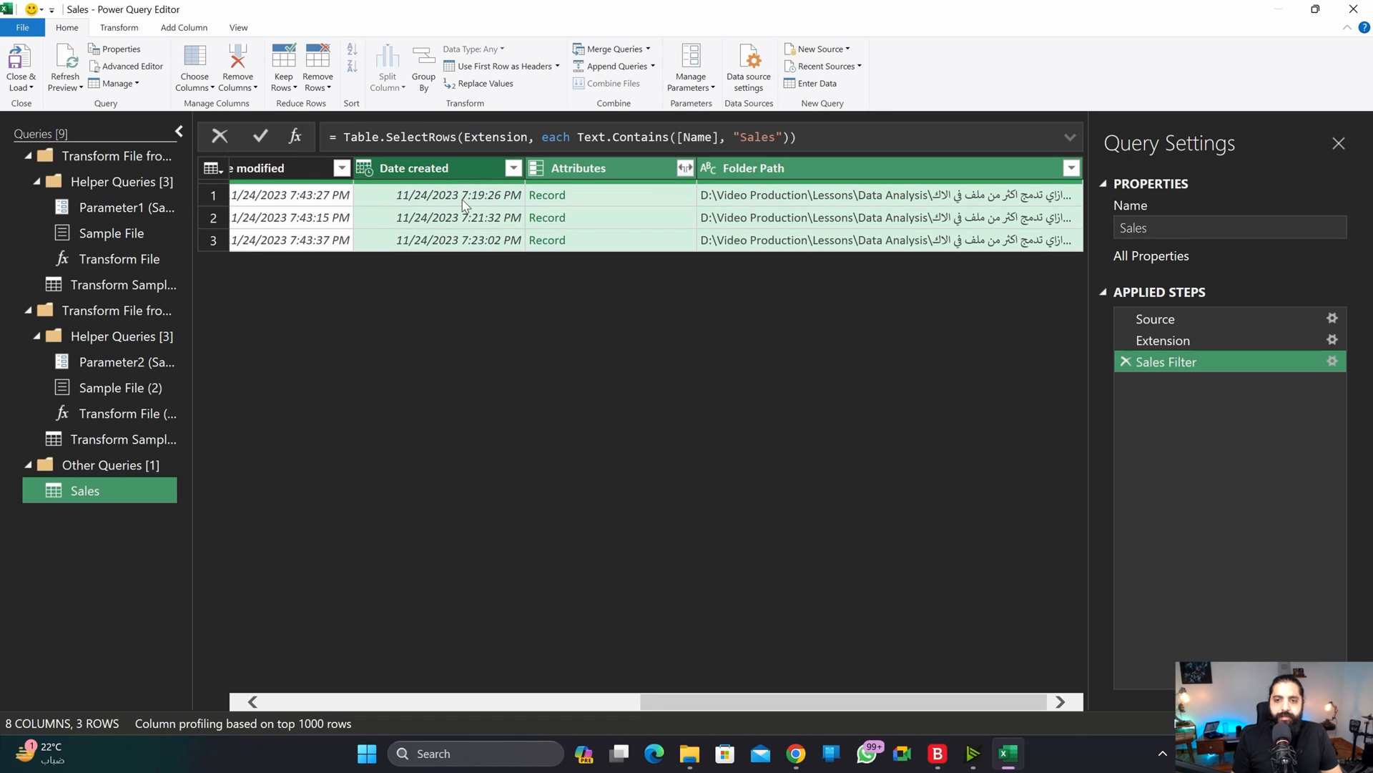
ctrl+click(285, 169)
click(608, 695)
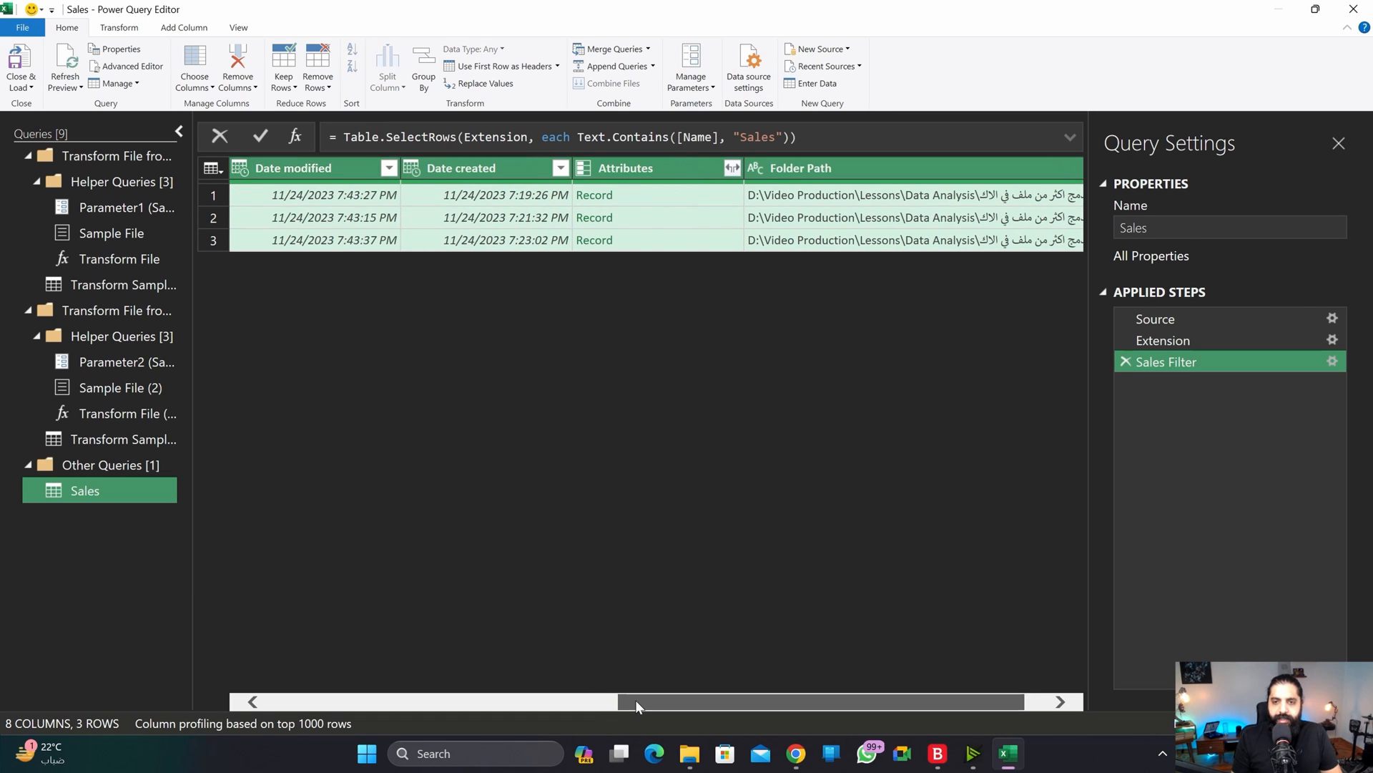
ctrl+click(610, 168)
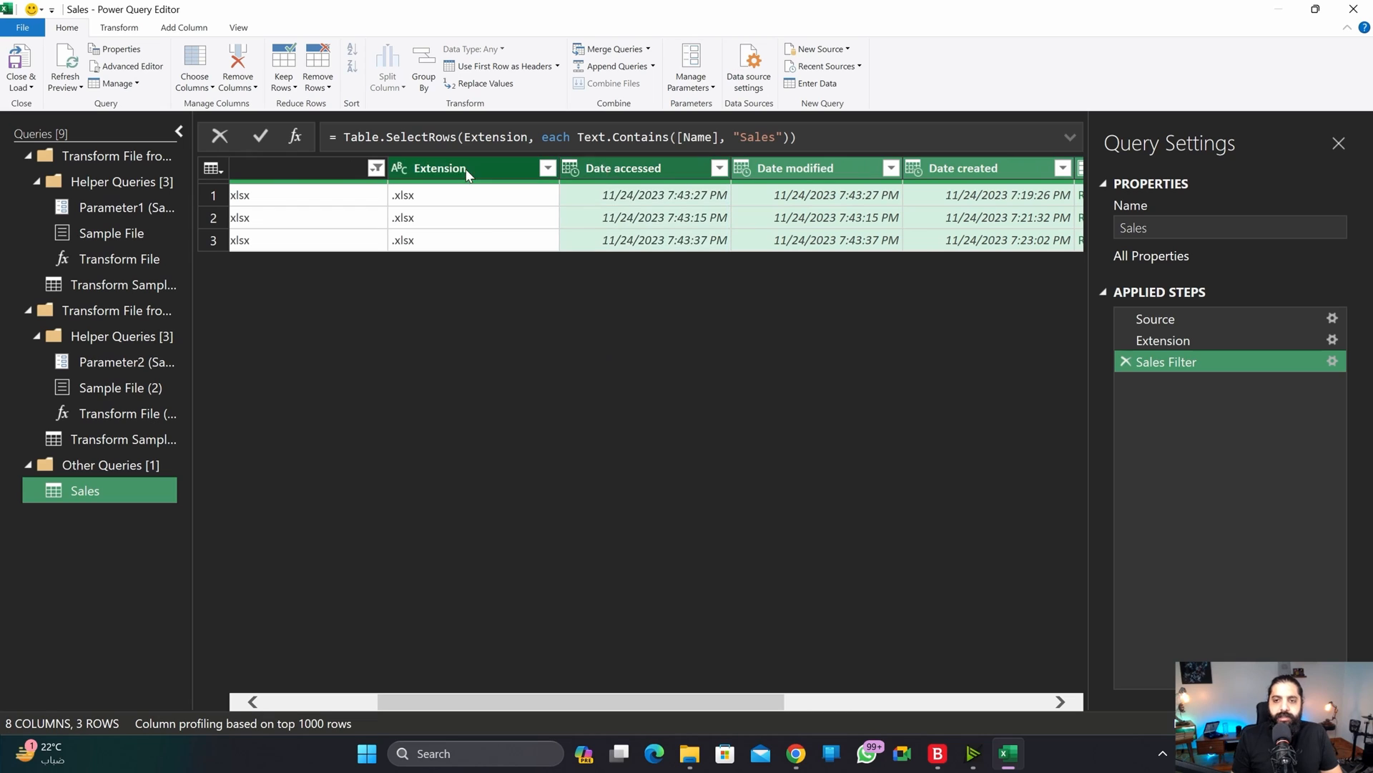
ctrl+click(438, 170)
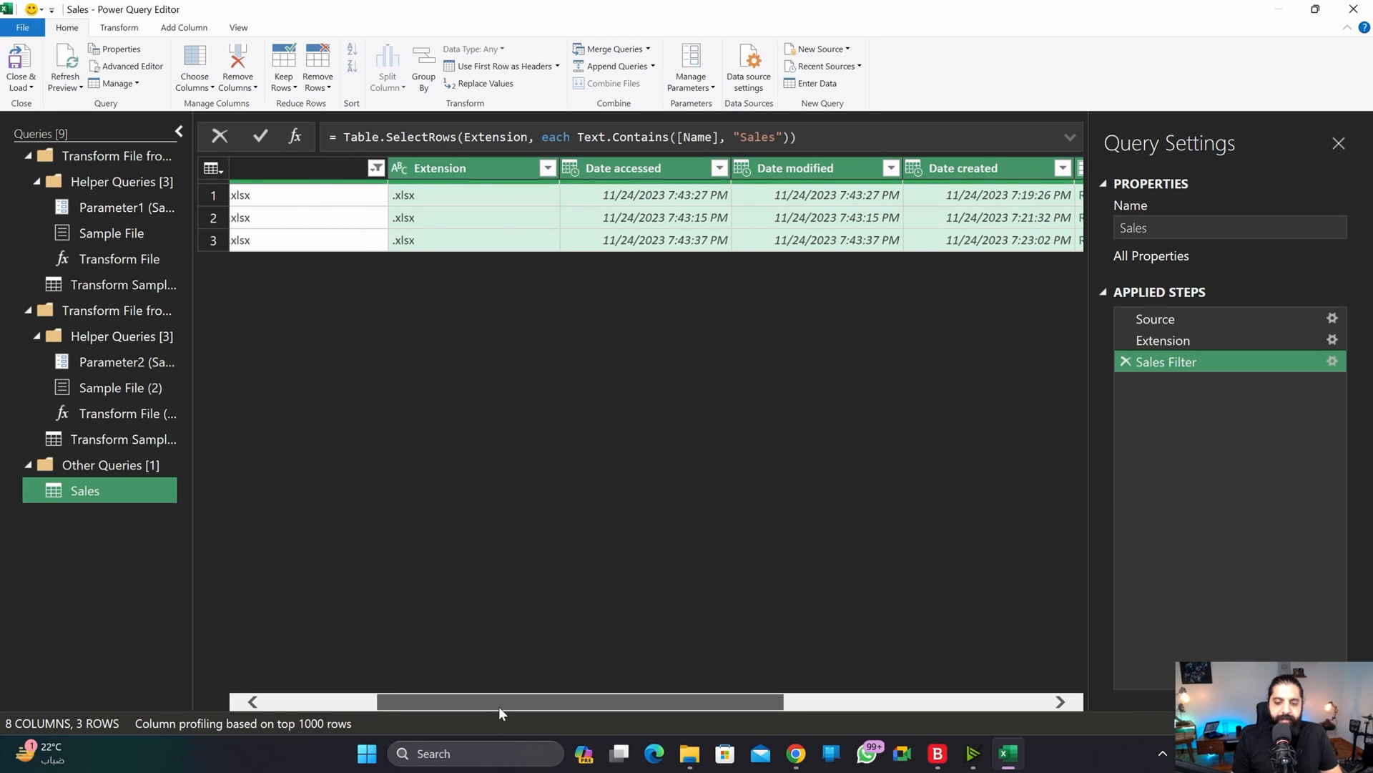
drag(499, 706, 388, 701)
ctrl+click(513, 166)
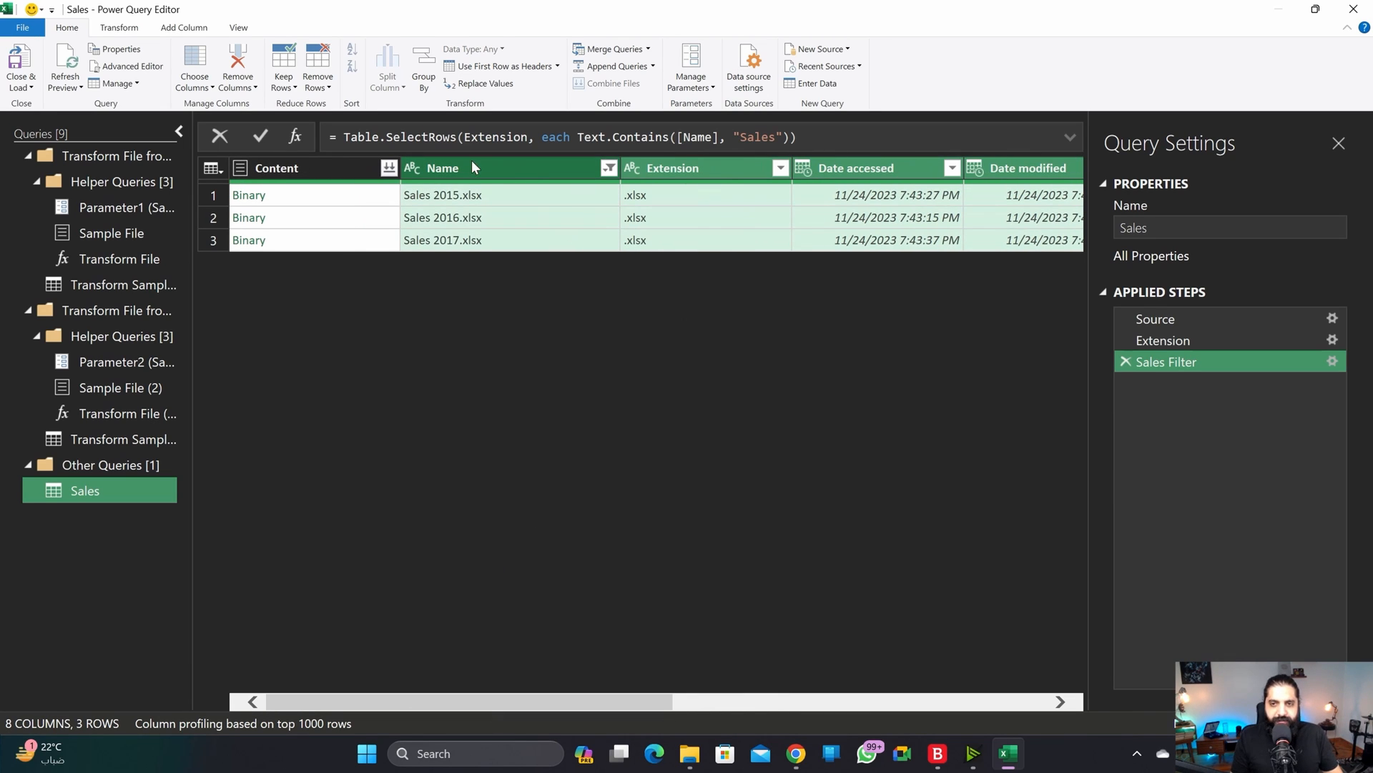
click(238, 85)
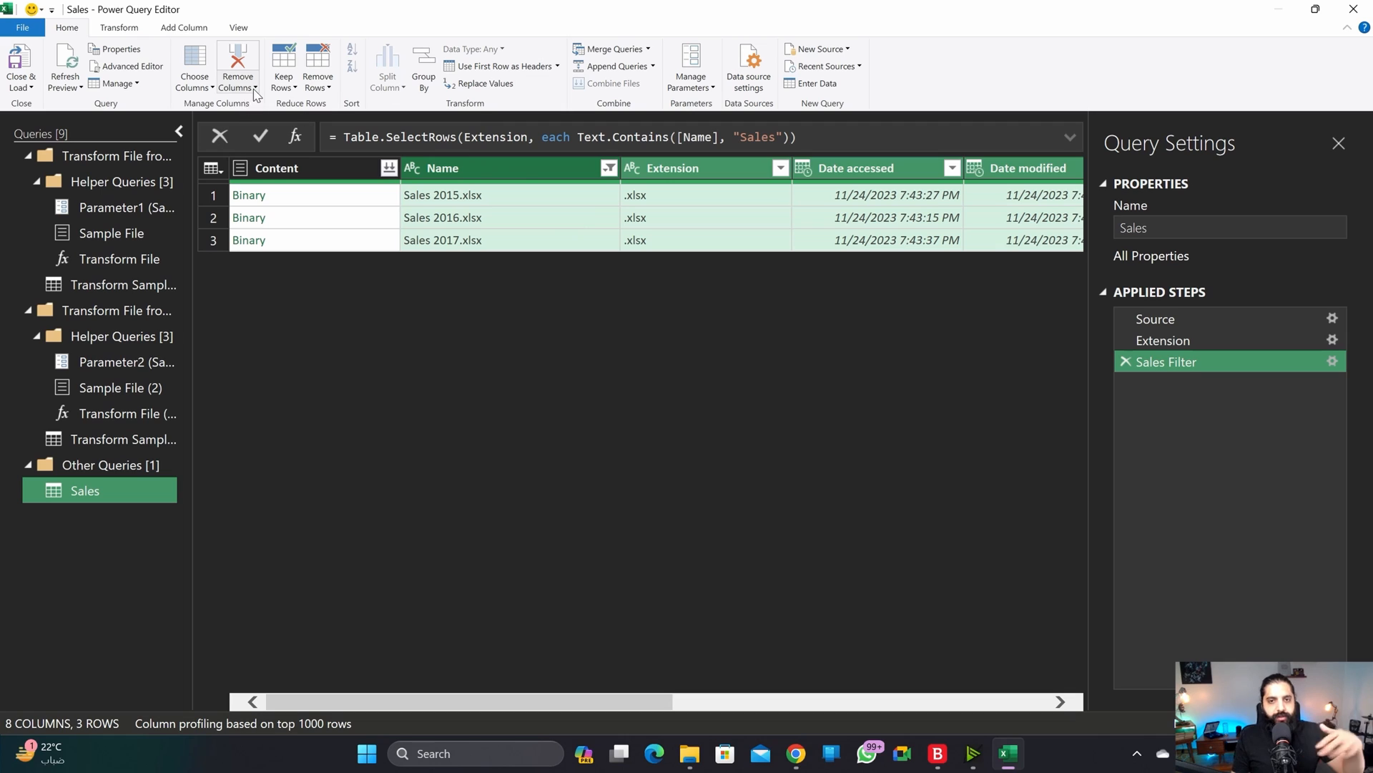
click(320, 106)
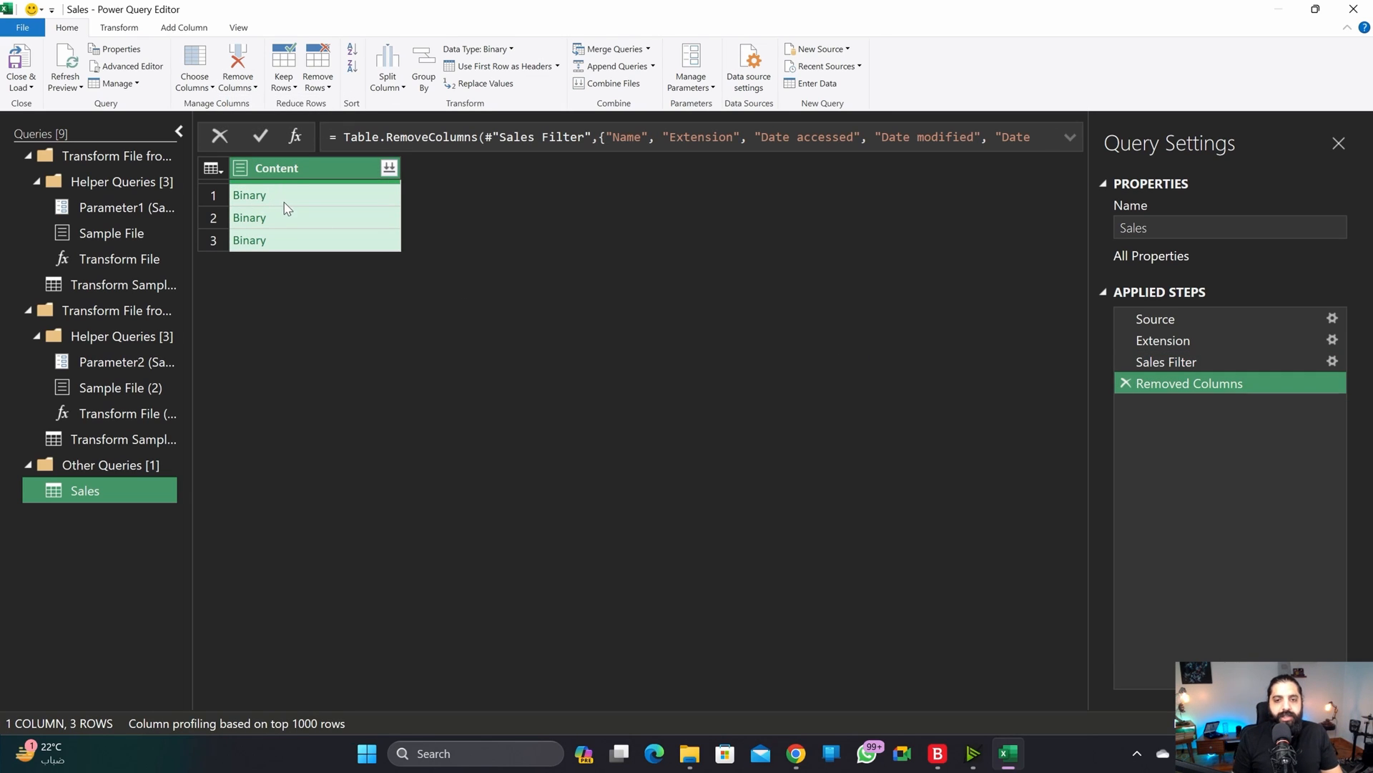
Step: Combine the binary files in the Content column, using the first file as sample and Sales as the object to extract
click(251, 196)
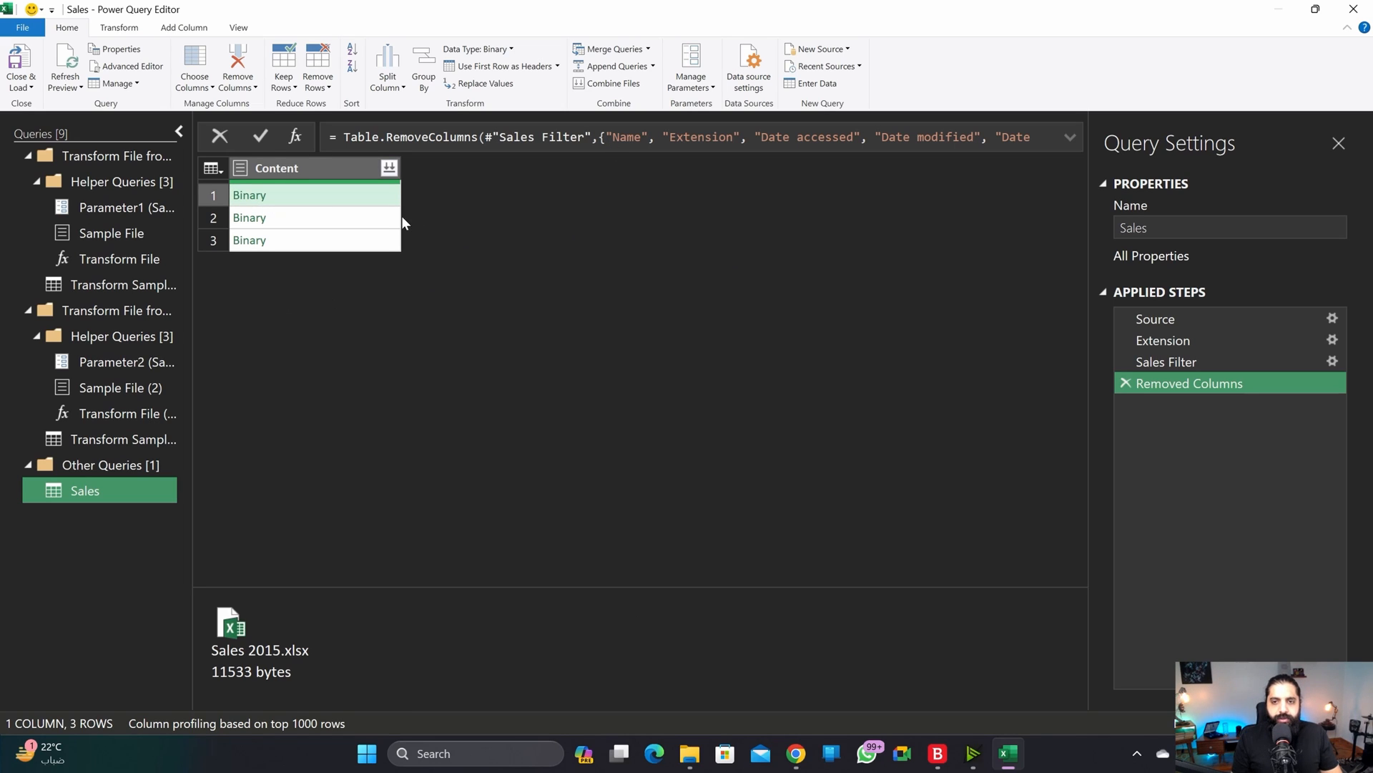
click(388, 169)
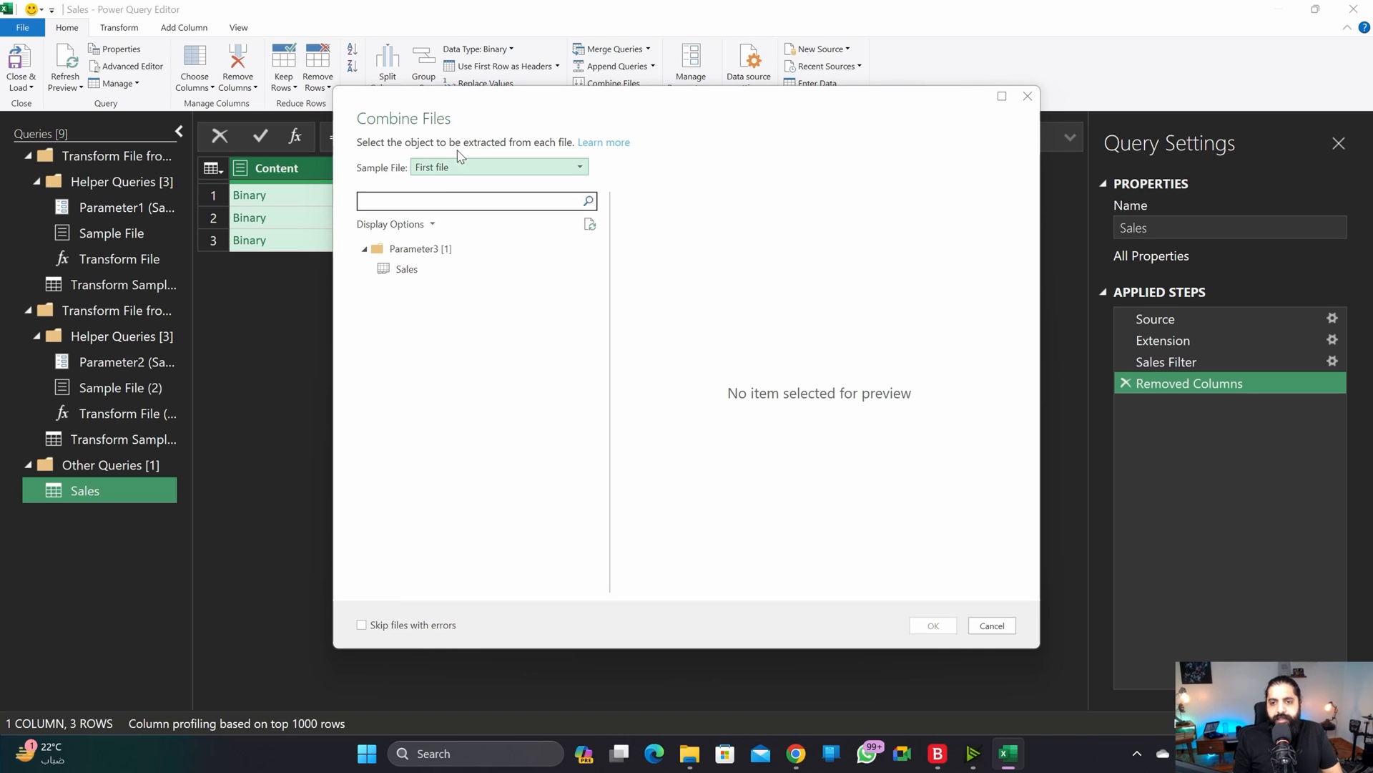
click(441, 273)
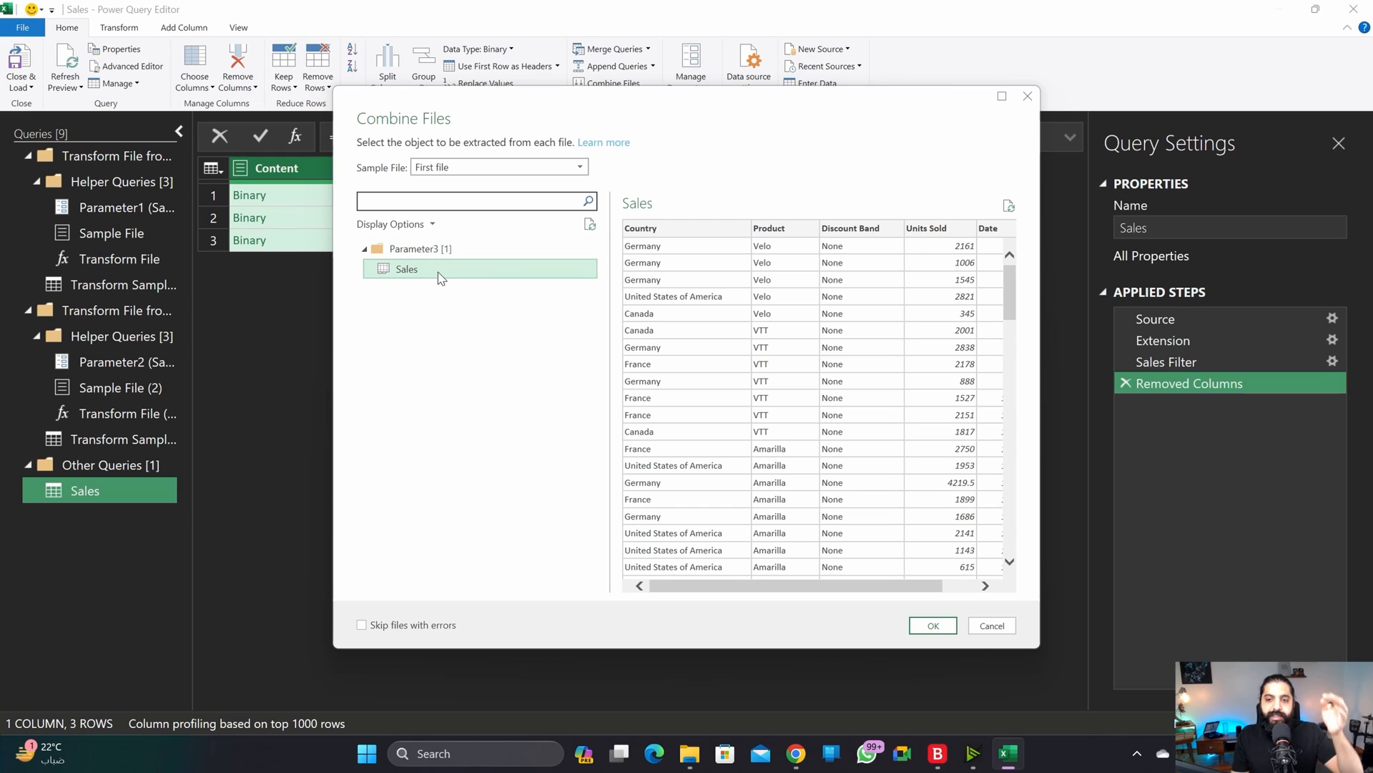
Step: Switch to File Explorer and look over the Sales 2015, Sales 2016 and Sales 2017 workbooks in the Sales folder
click(689, 751)
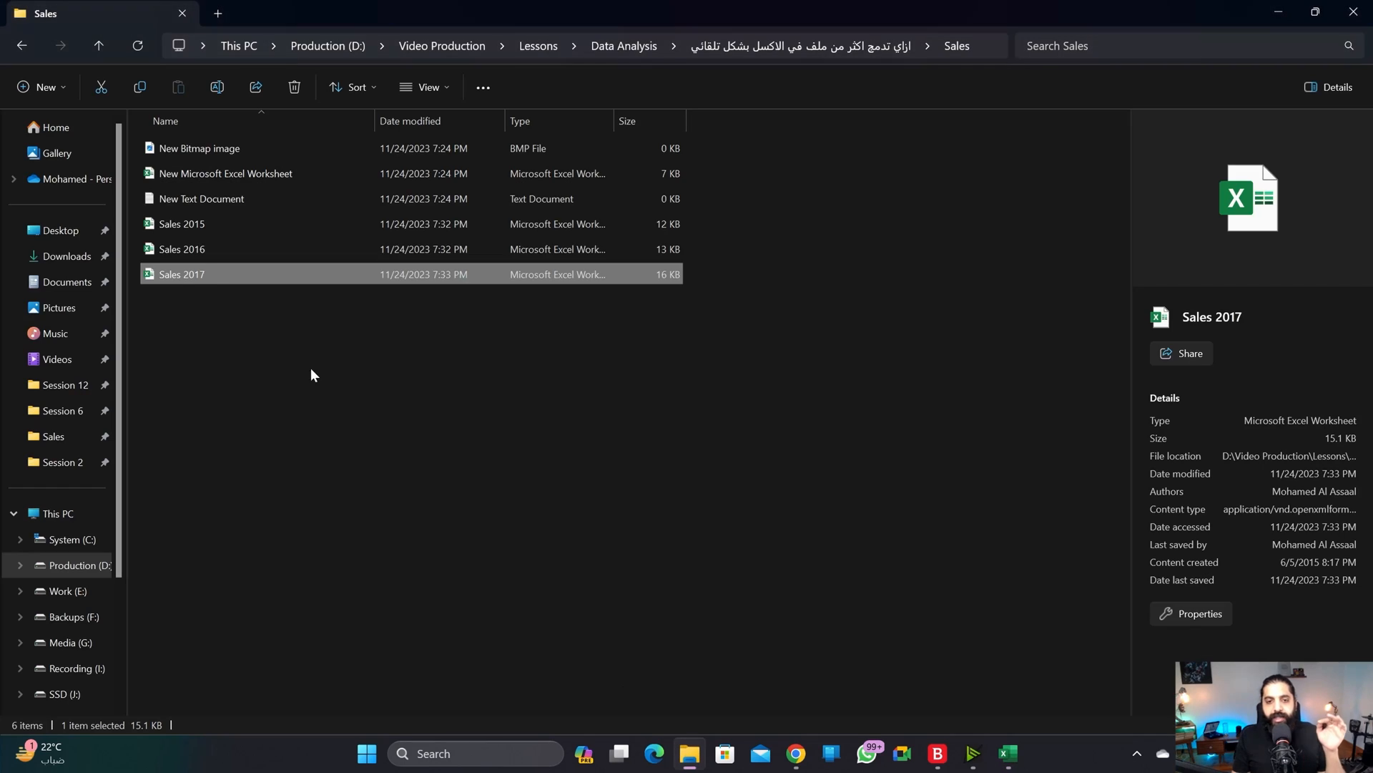
click(192, 223)
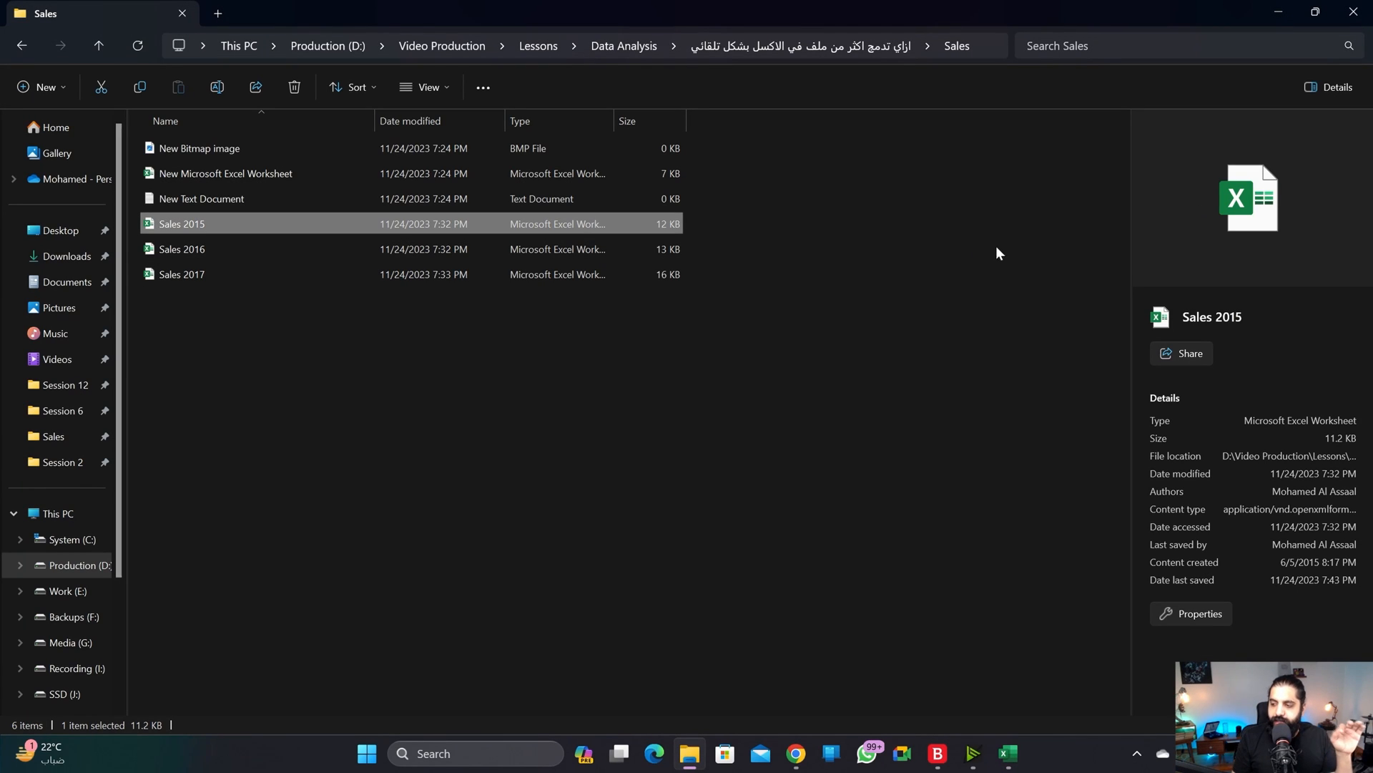
click(1364, 726)
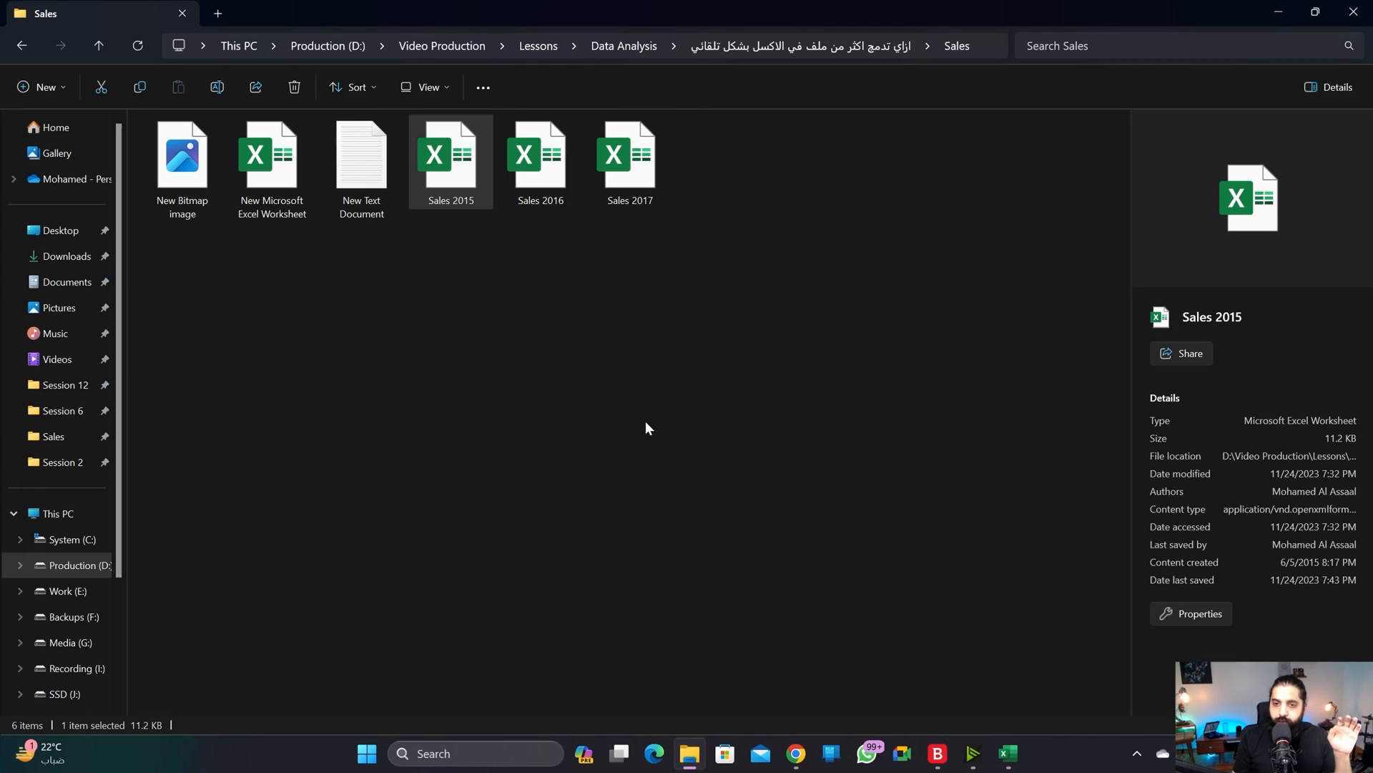
click(1347, 725)
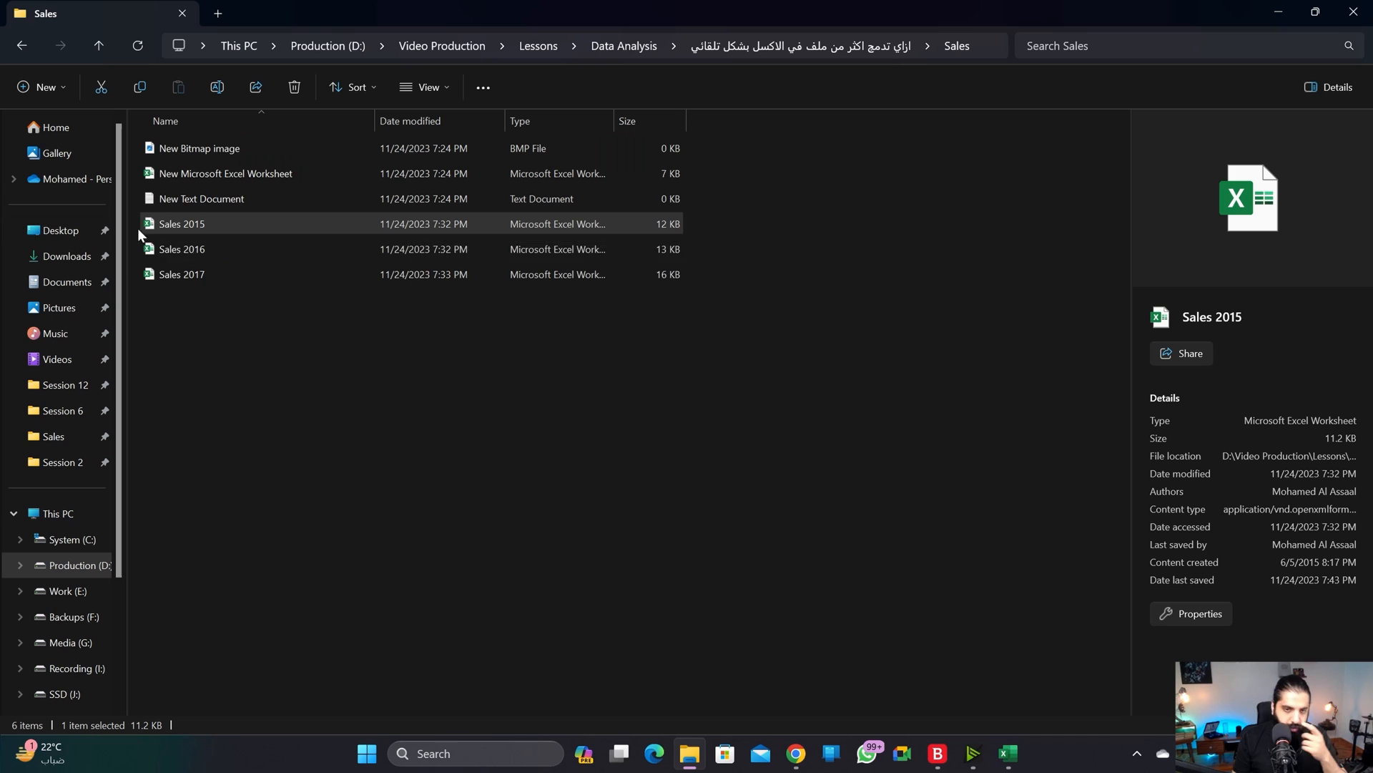
click(201, 250)
click(202, 267)
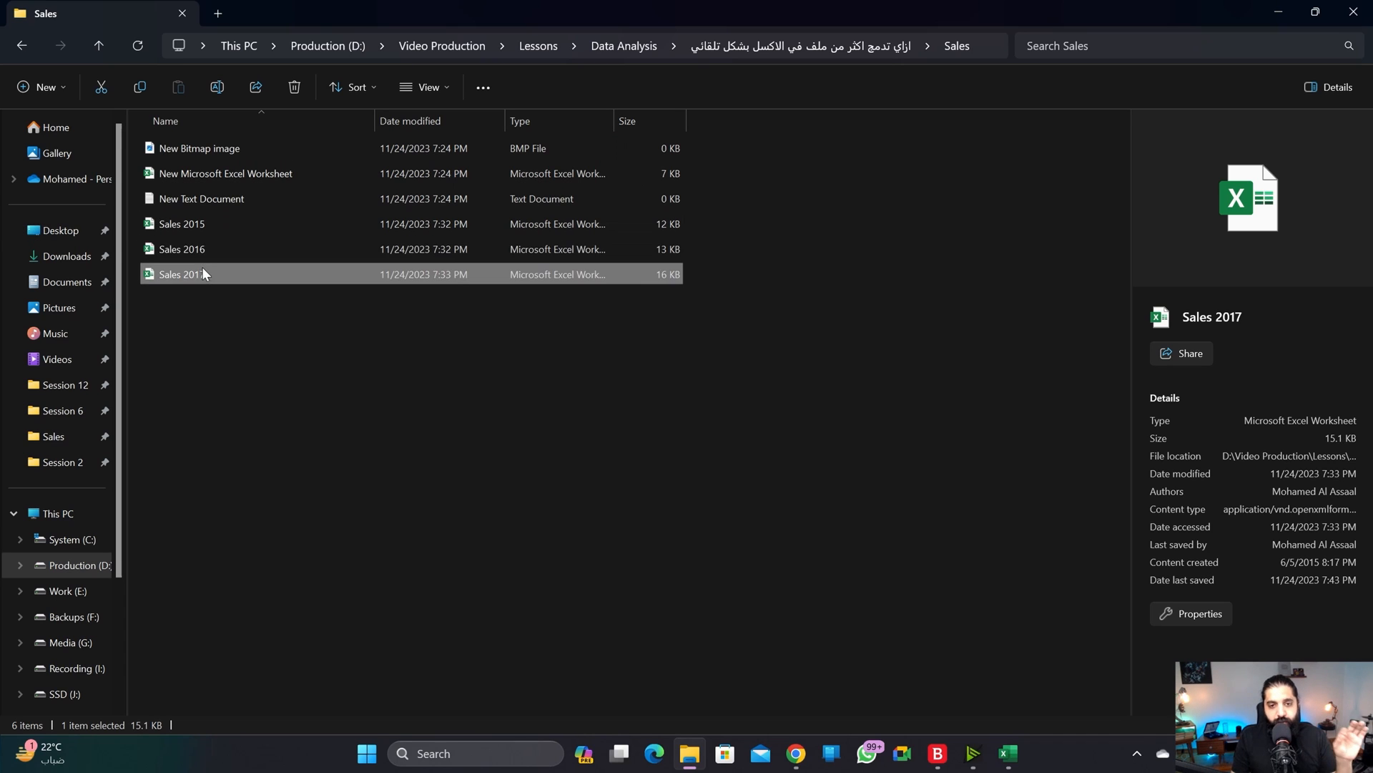
click(203, 247)
click(204, 222)
ctrl+click(205, 235)
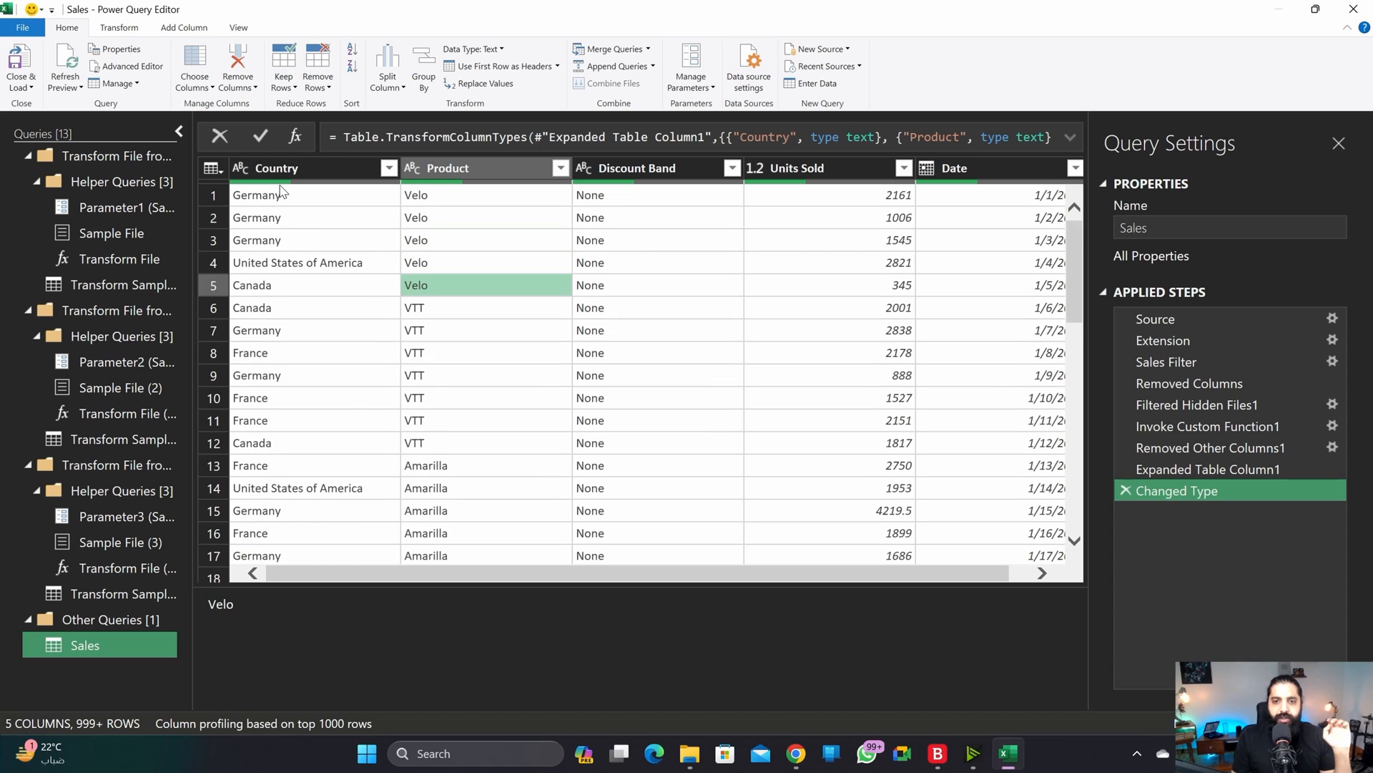
Step: Examine the Country column's data quality summary and its first values in the combined Sales table
mouse_move(371, 189)
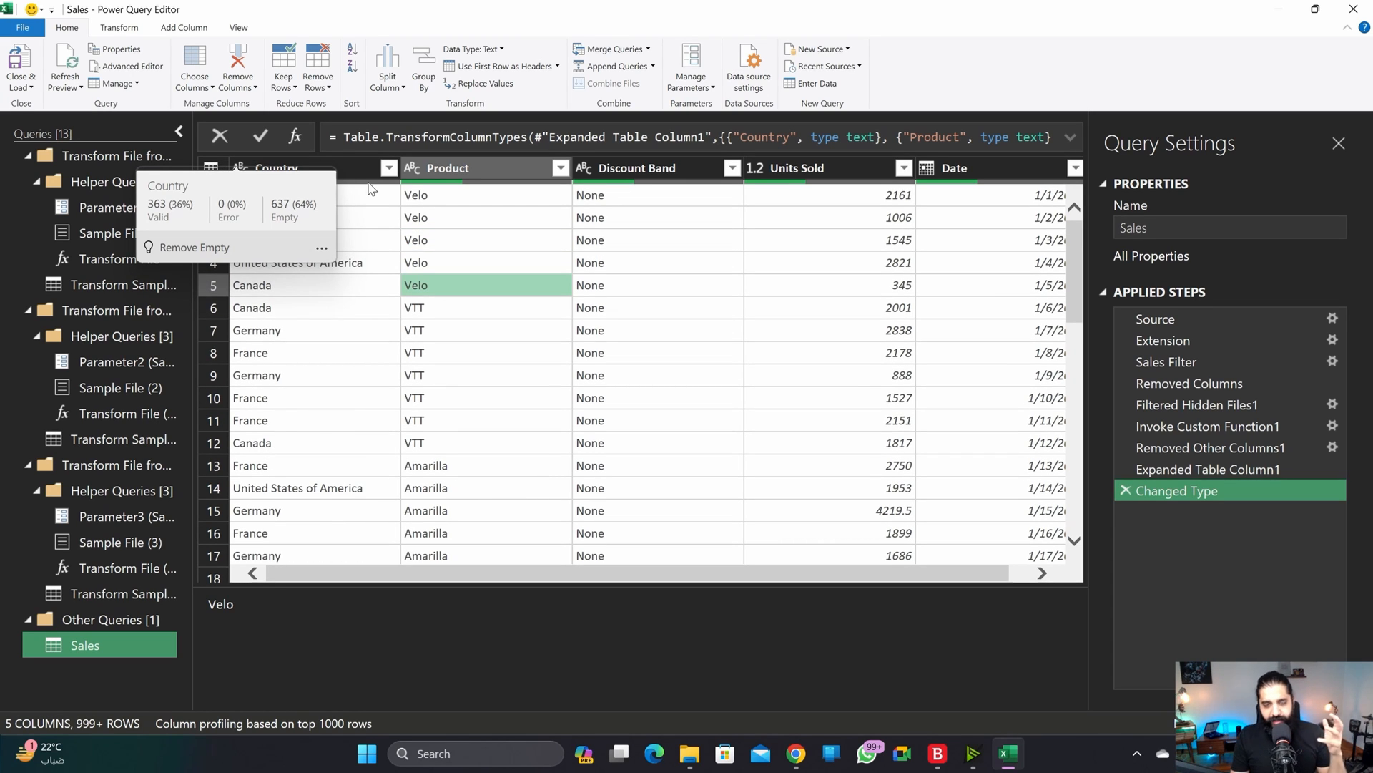
click(379, 265)
click(351, 202)
click(343, 264)
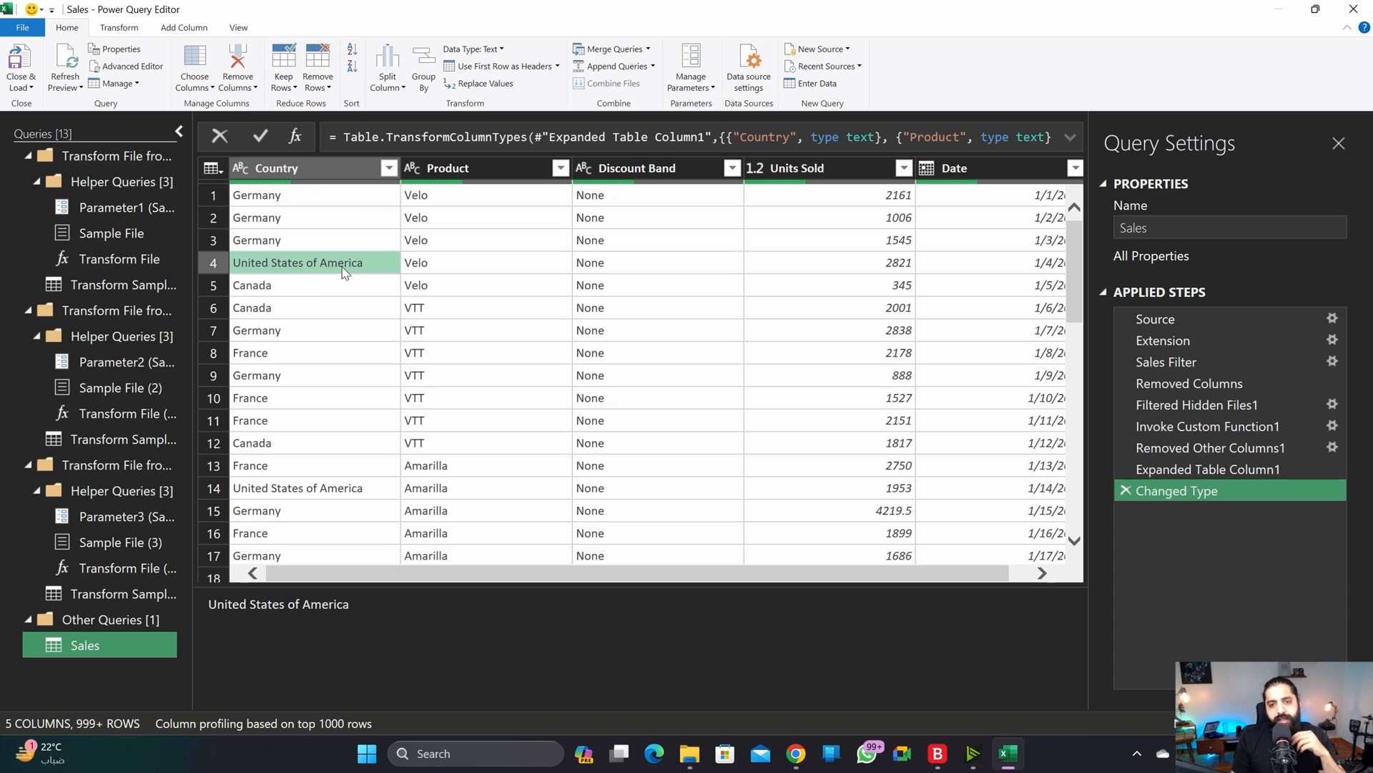
Step: Examine the combined Sales table's rows for blank records and for where each year's data starts and ends
scroll(437, 399, down, 17)
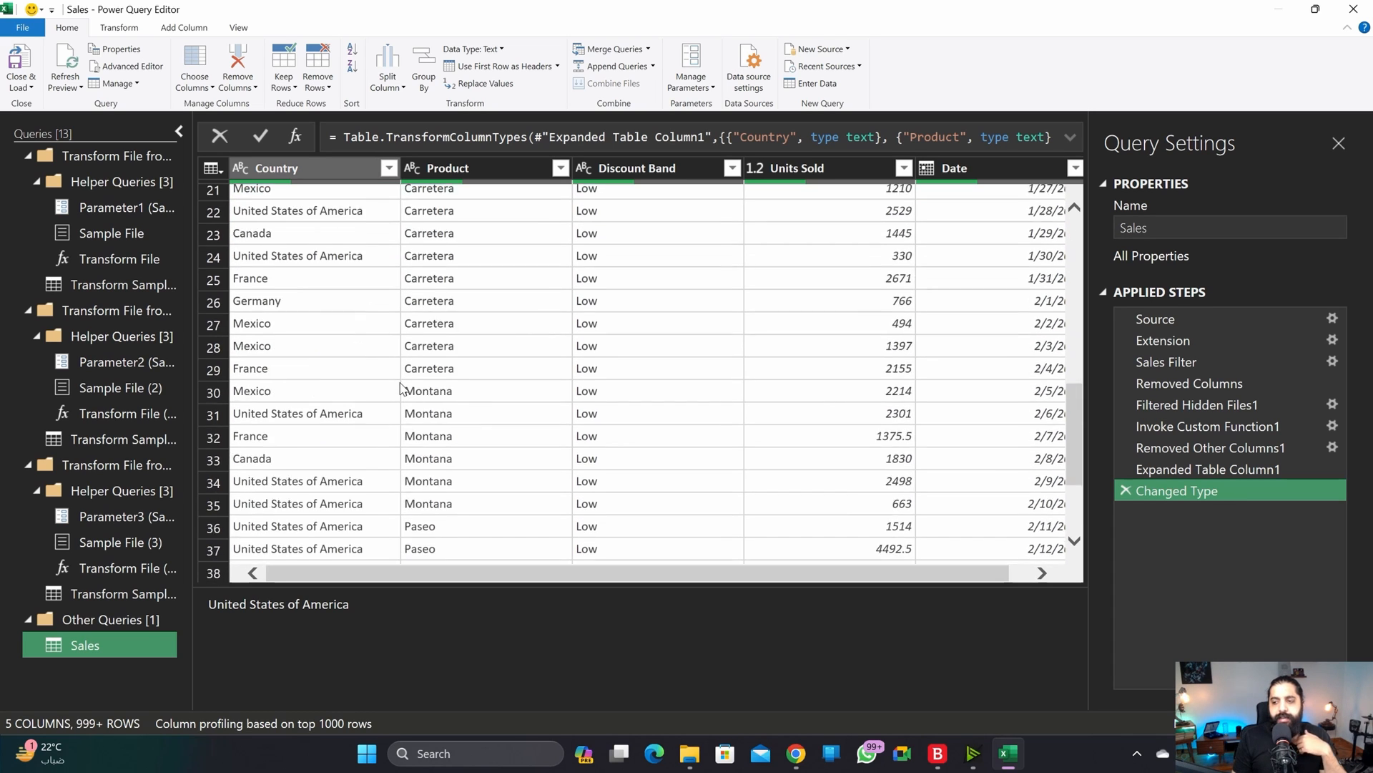
scroll(401, 389, down, 7)
scroll(399, 383, up, 4)
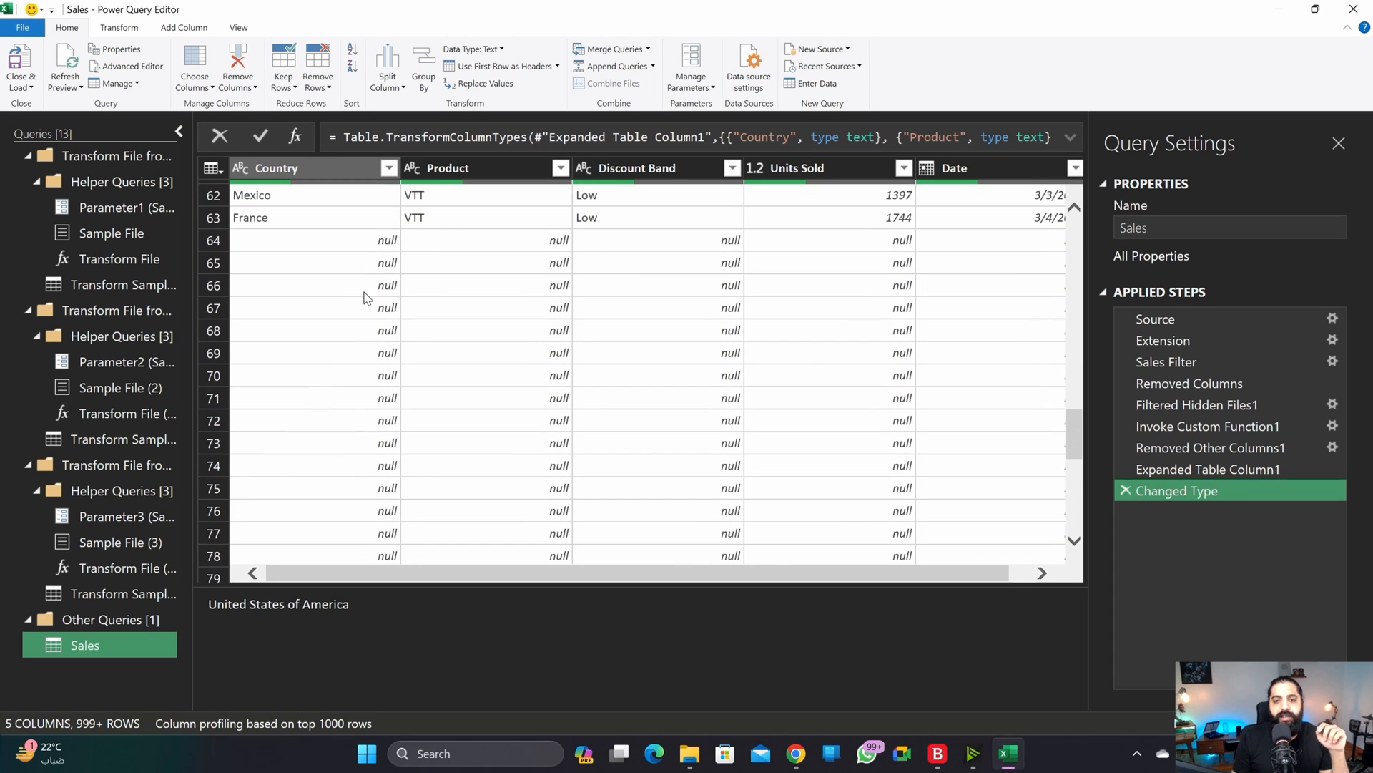
click(357, 263)
click(345, 243)
click(444, 244)
click(656, 246)
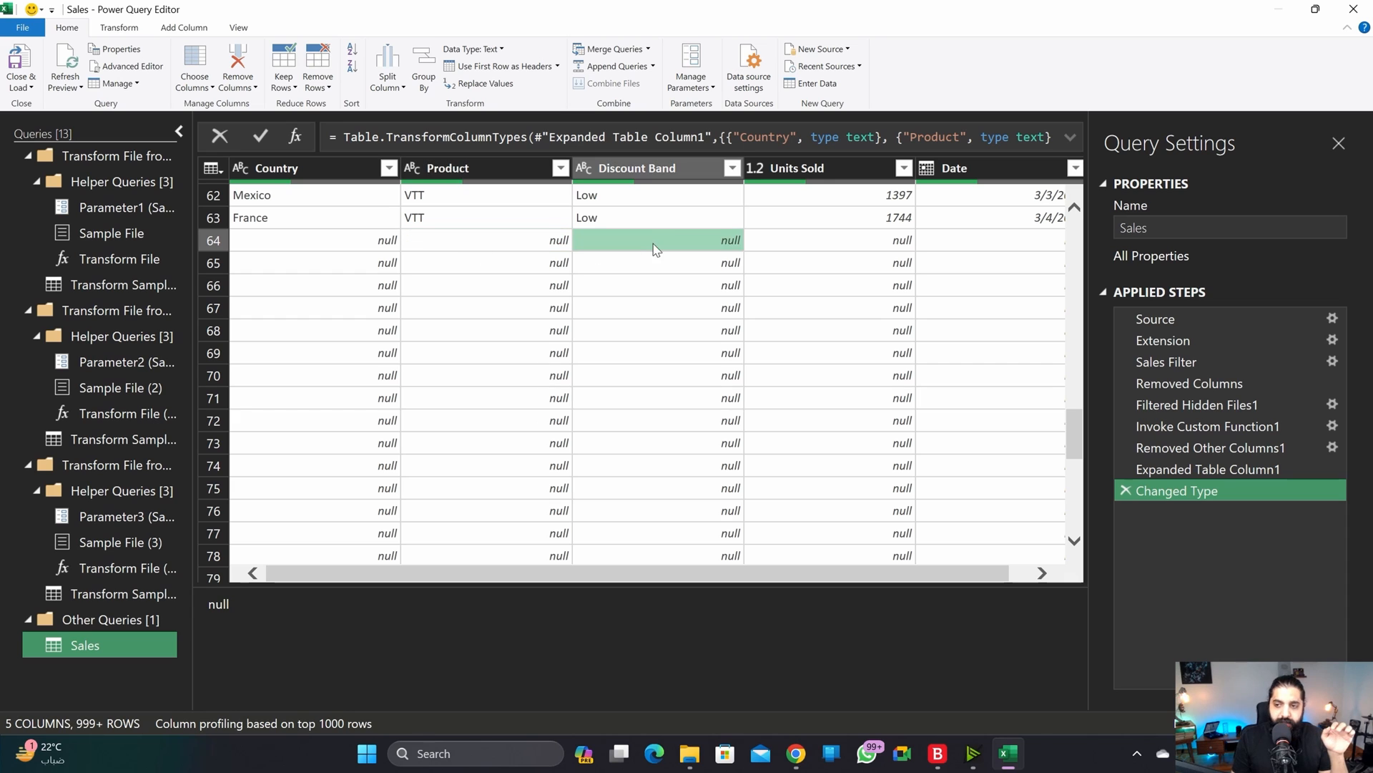
scroll(331, 397, down, 20)
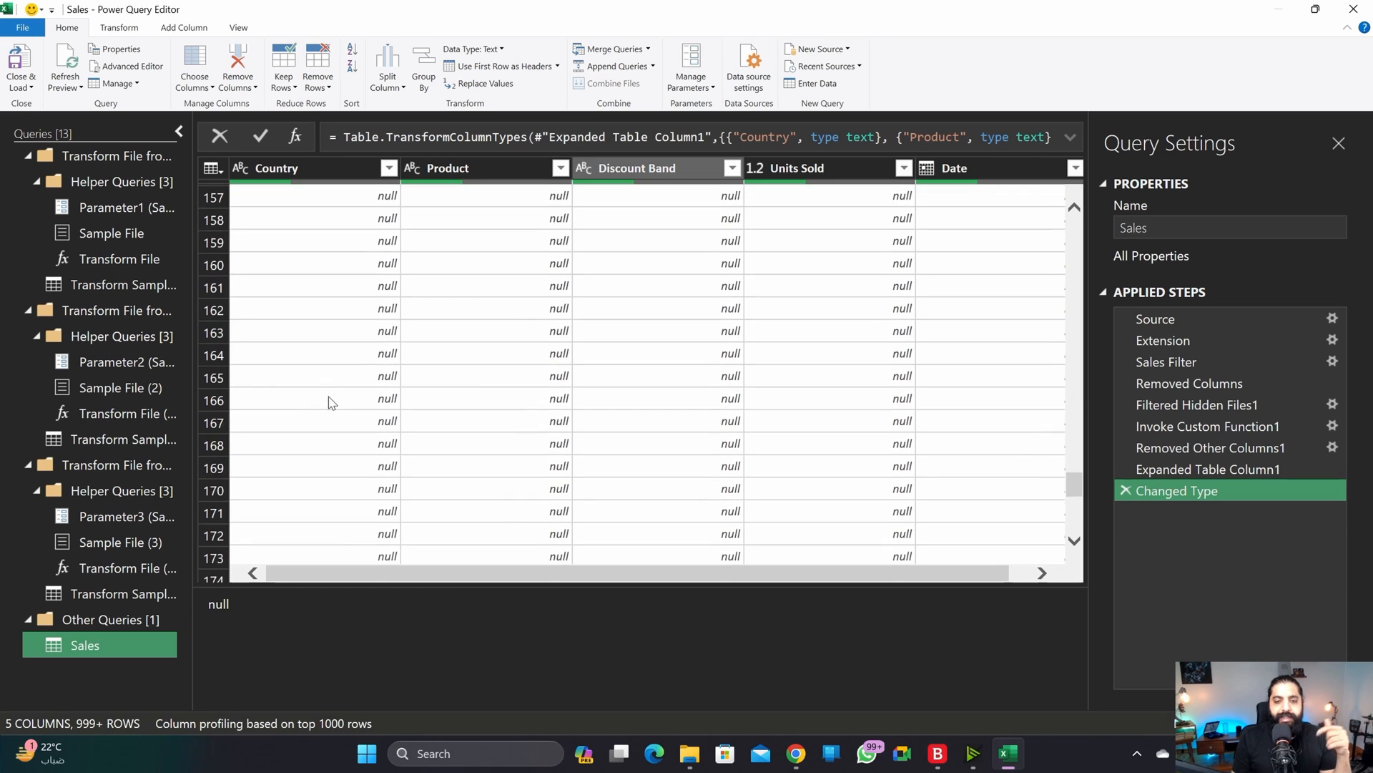
scroll(332, 404, down, 20)
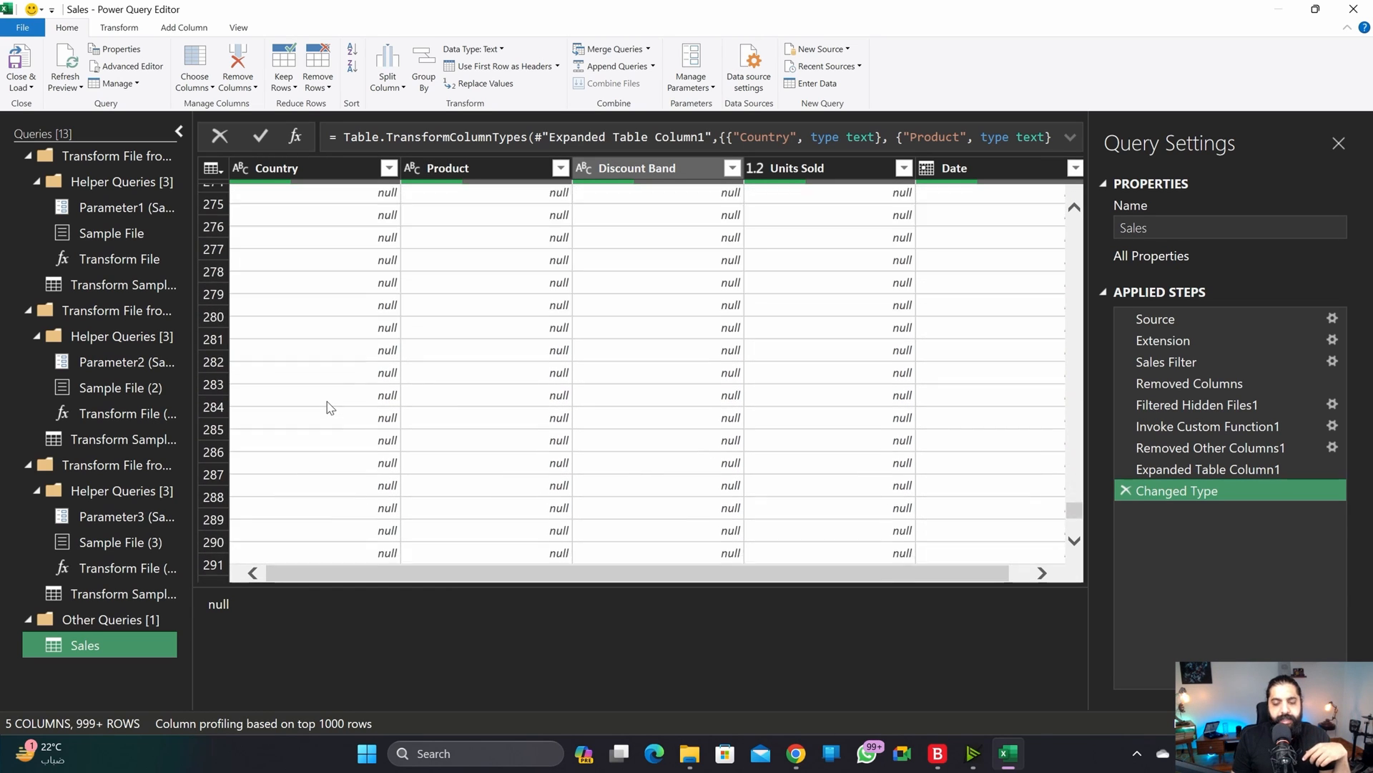
scroll(330, 408, down, 20)
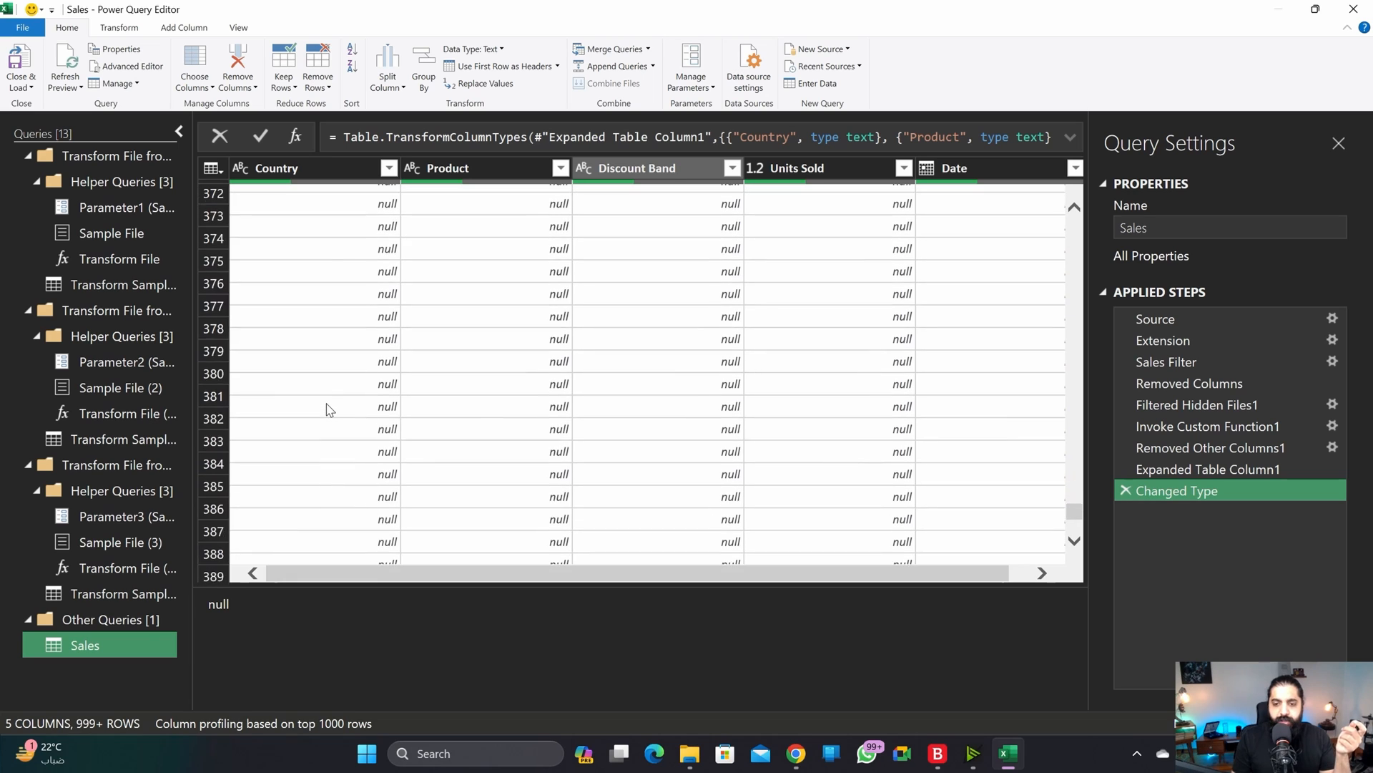
scroll(330, 410, down, 20)
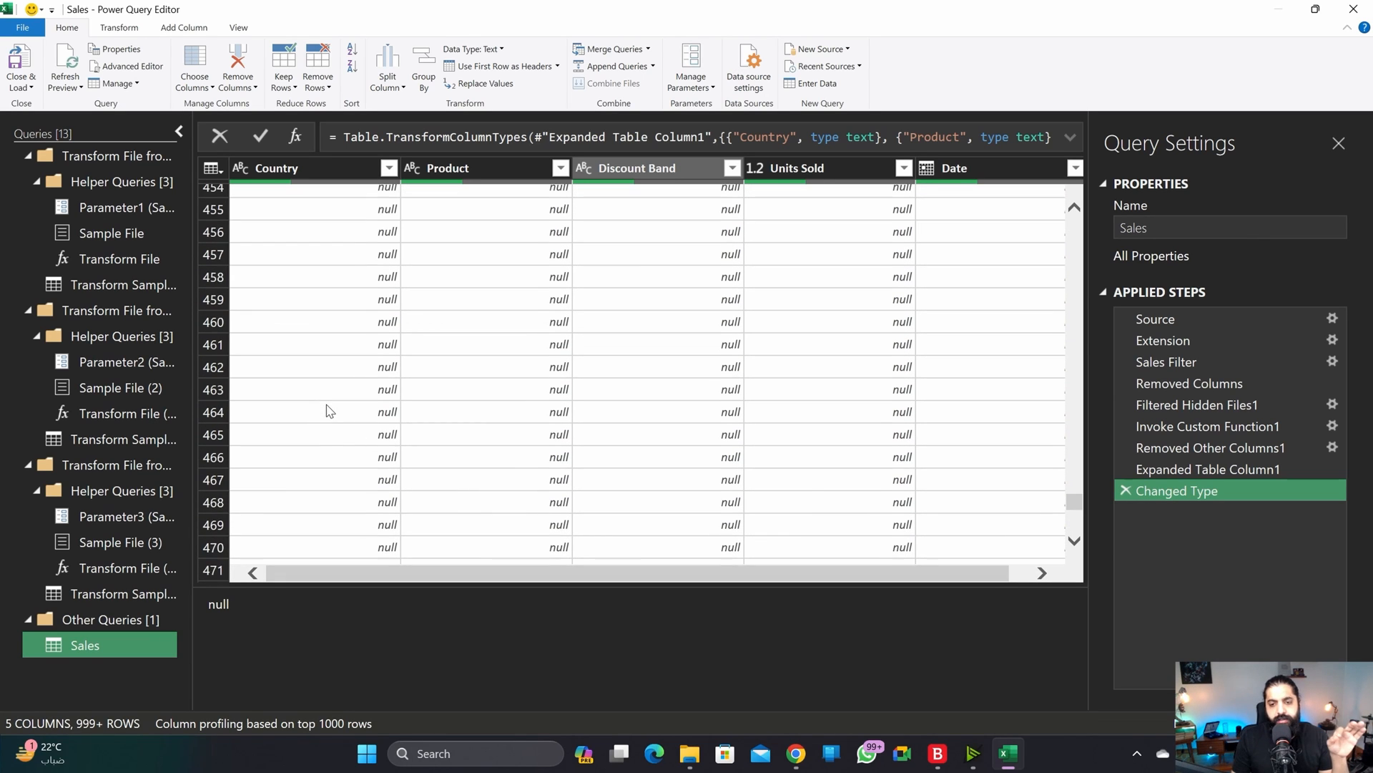
scroll(327, 413, down, 20)
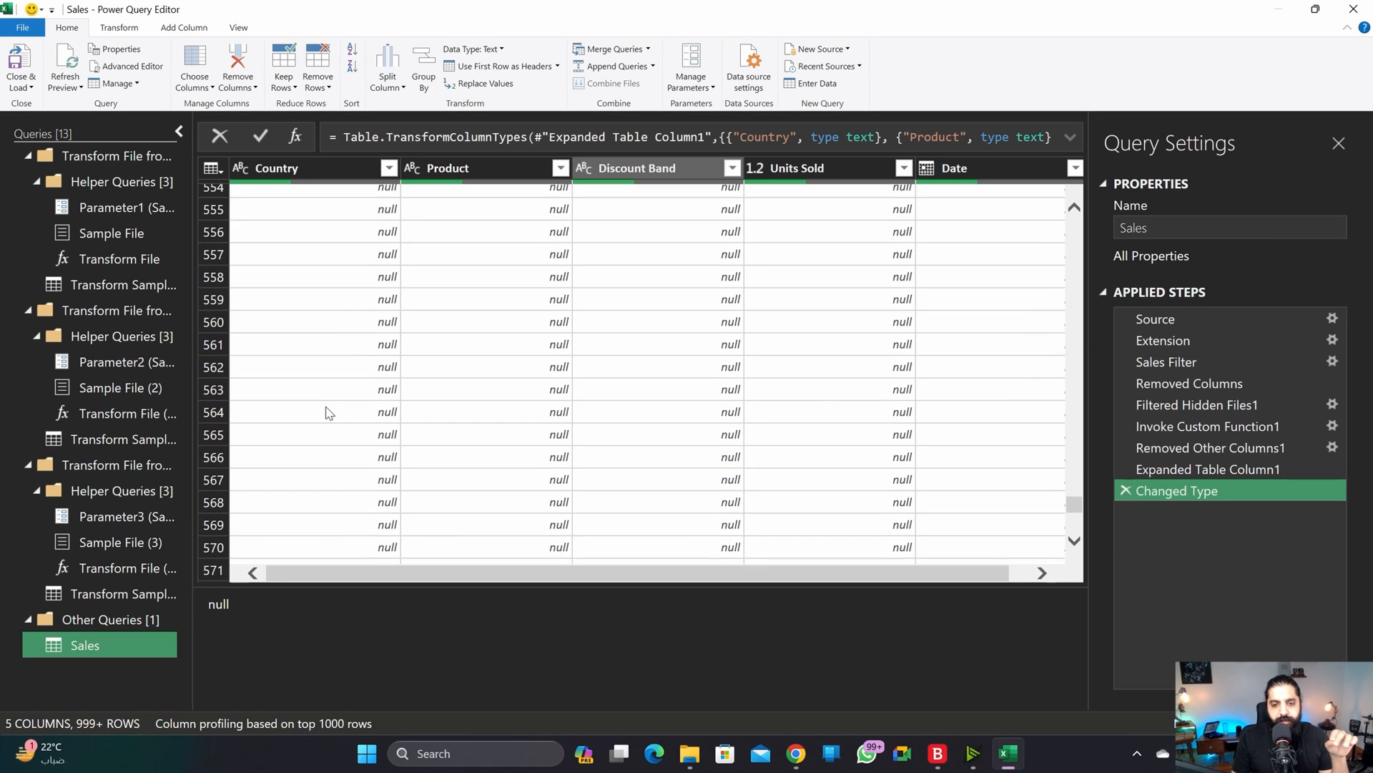
scroll(325, 414, down, 20)
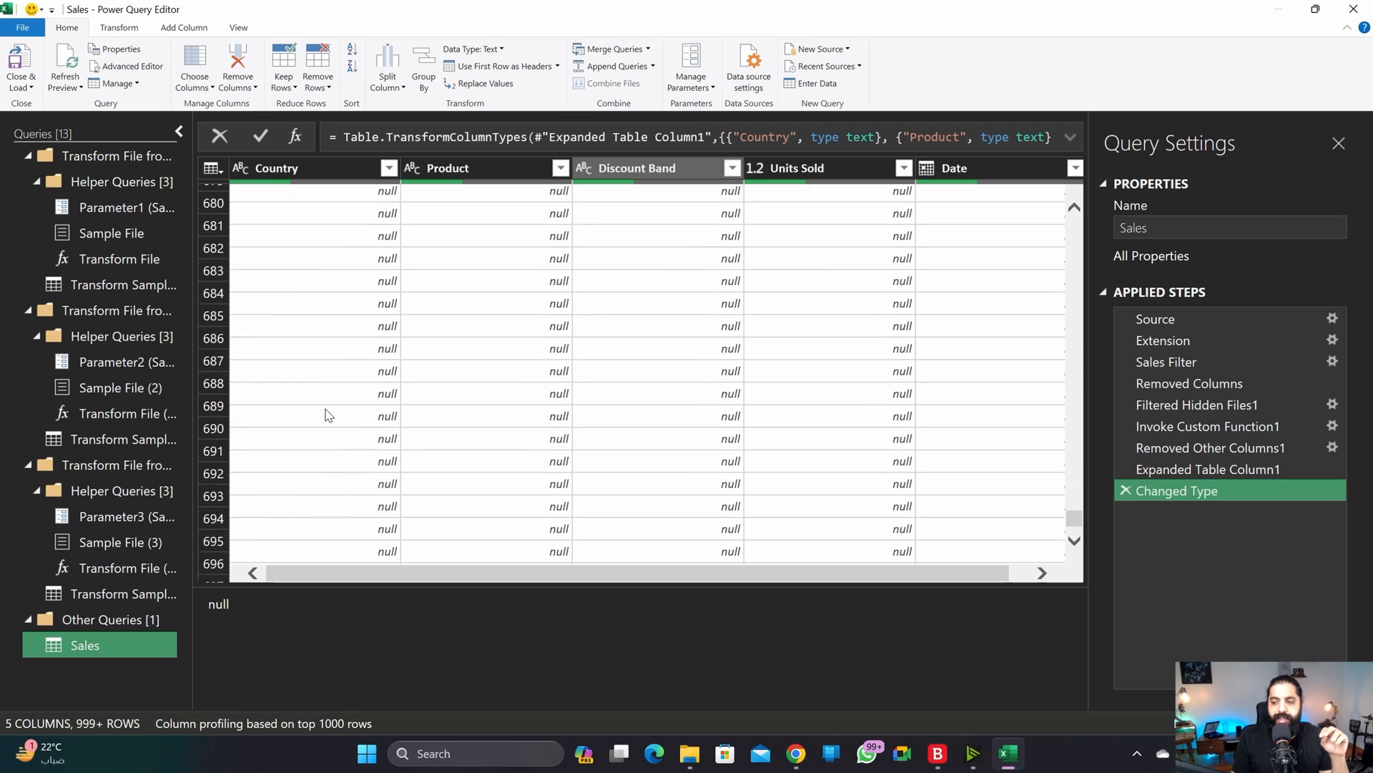
scroll(328, 414, down, 5)
scroll(337, 394, up, 8)
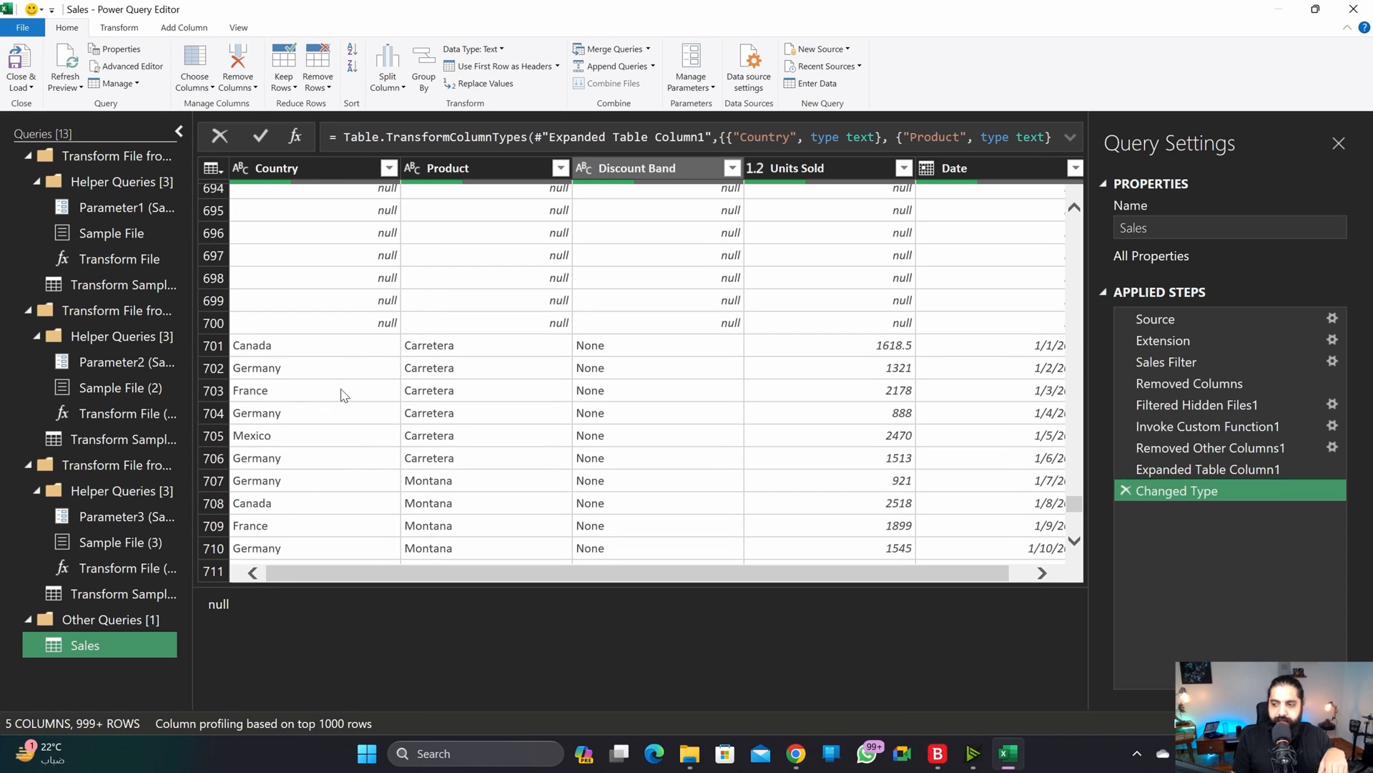
scroll(343, 395, down, 3)
scroll(344, 394, up, 3)
Step: Examine which dates the Date column's filter list covers, without applying a filter
click(967, 415)
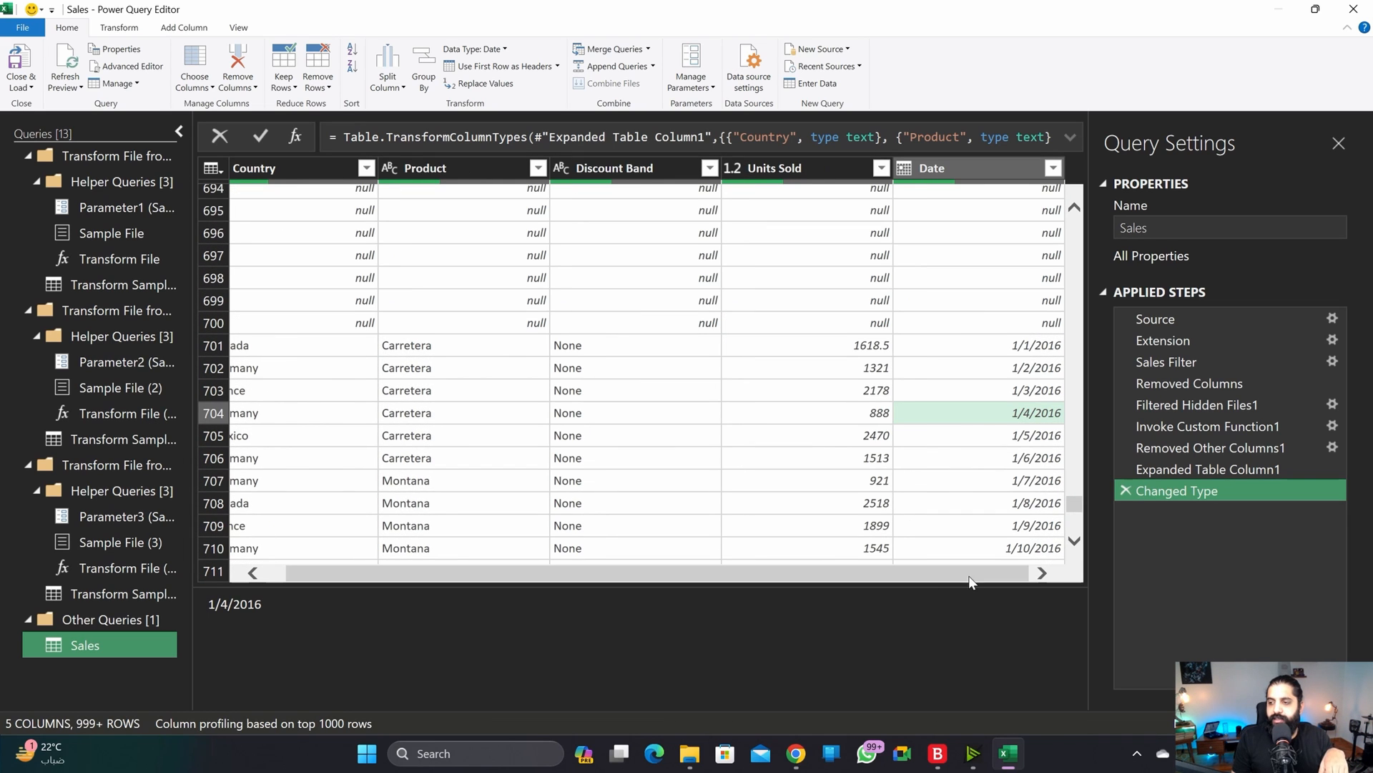
click(1053, 168)
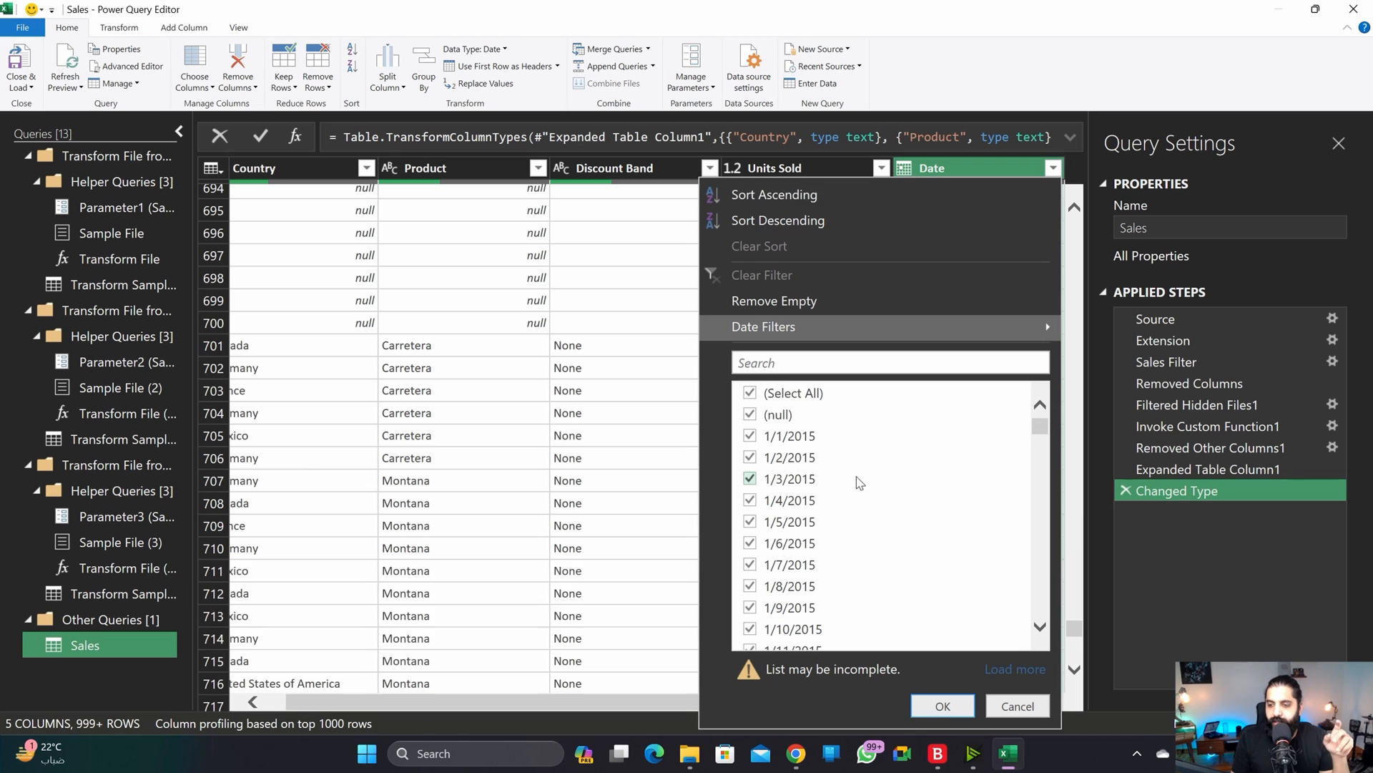
scroll(798, 455, down, 15)
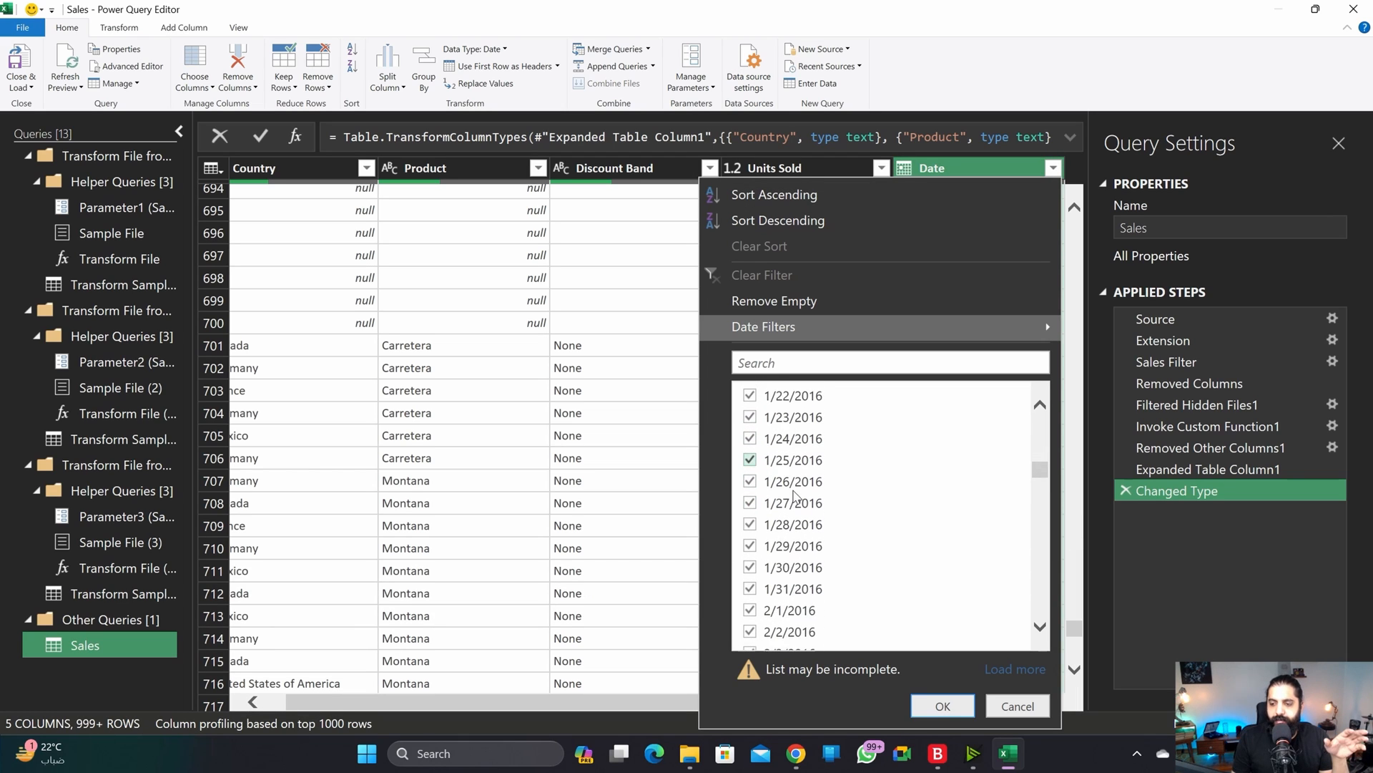
scroll(796, 498, down, 18)
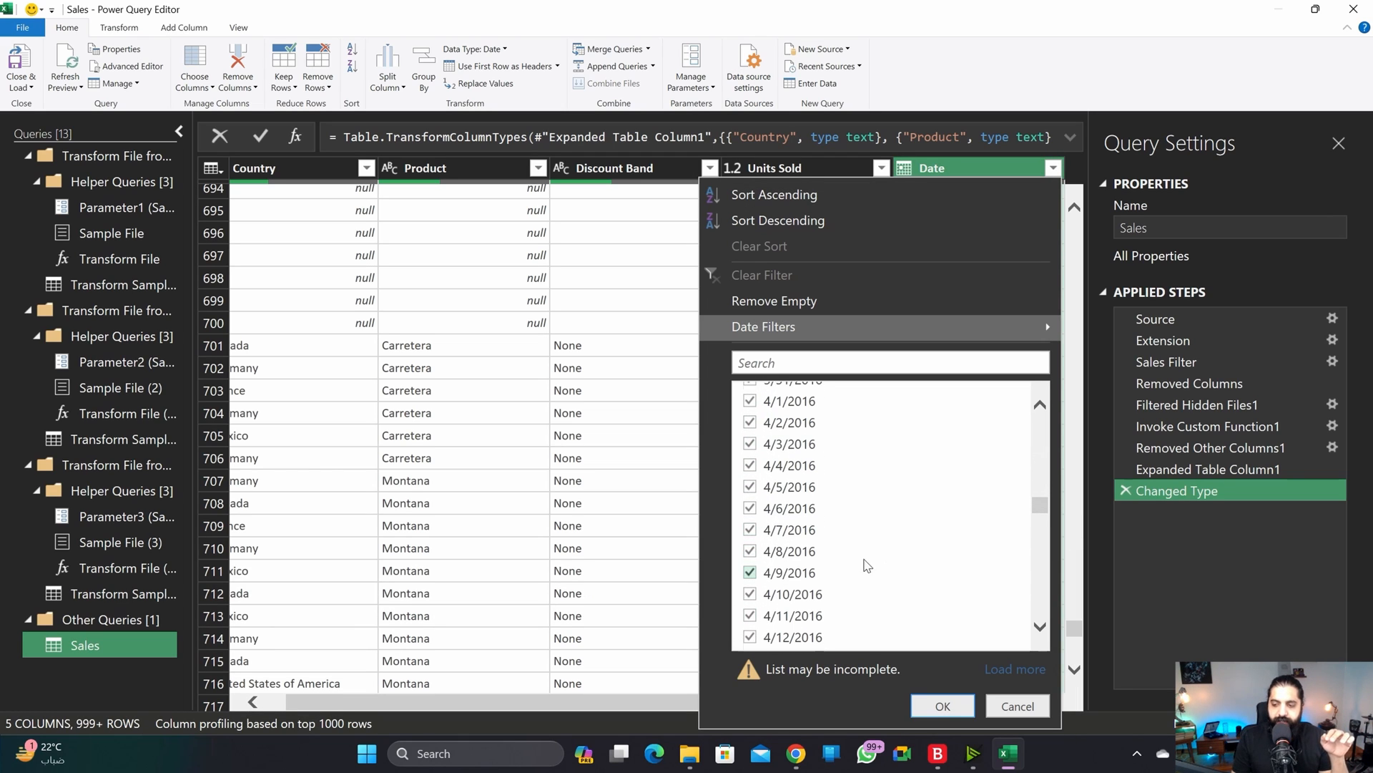
drag(1038, 509, 1038, 609)
click(1017, 706)
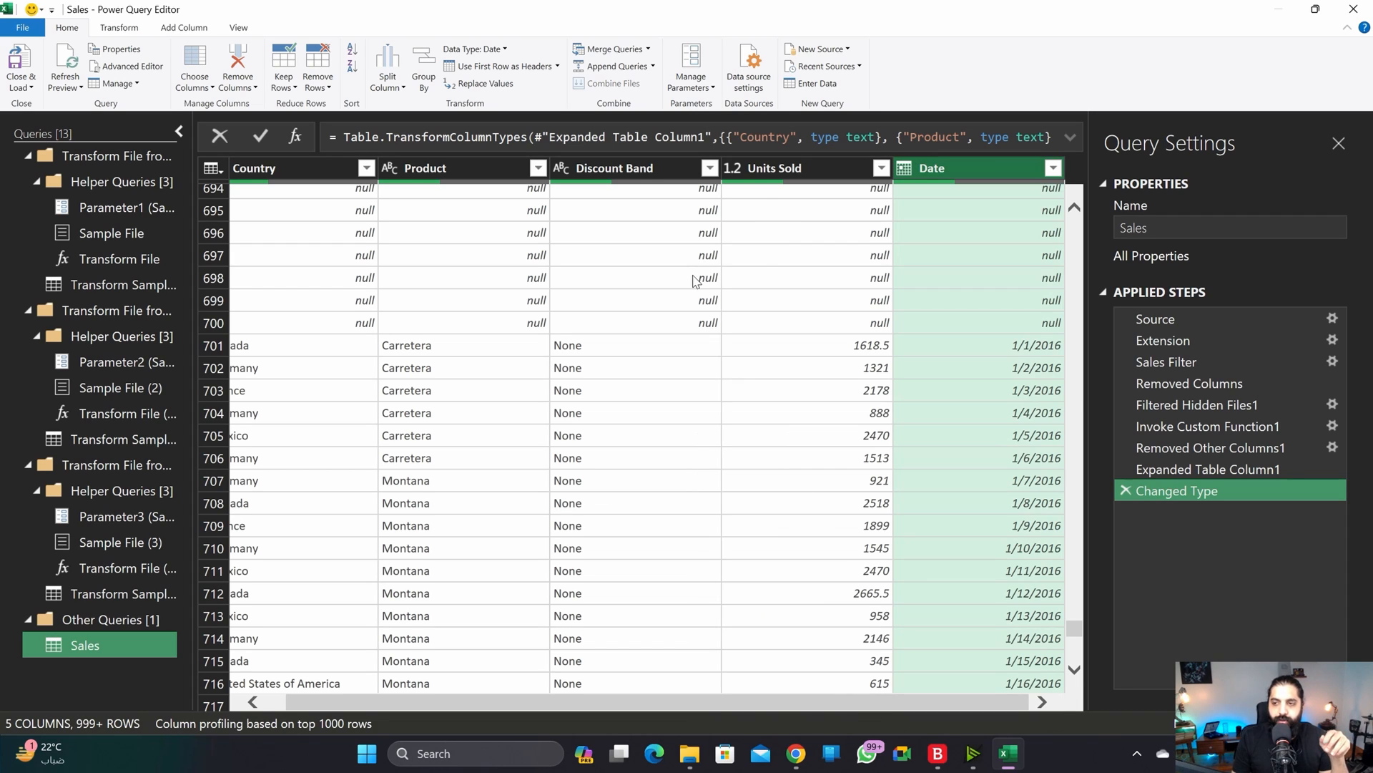
Step: Remove all blank rows from the combined Sales table
click(762, 256)
drag(1074, 512, 1074, 219)
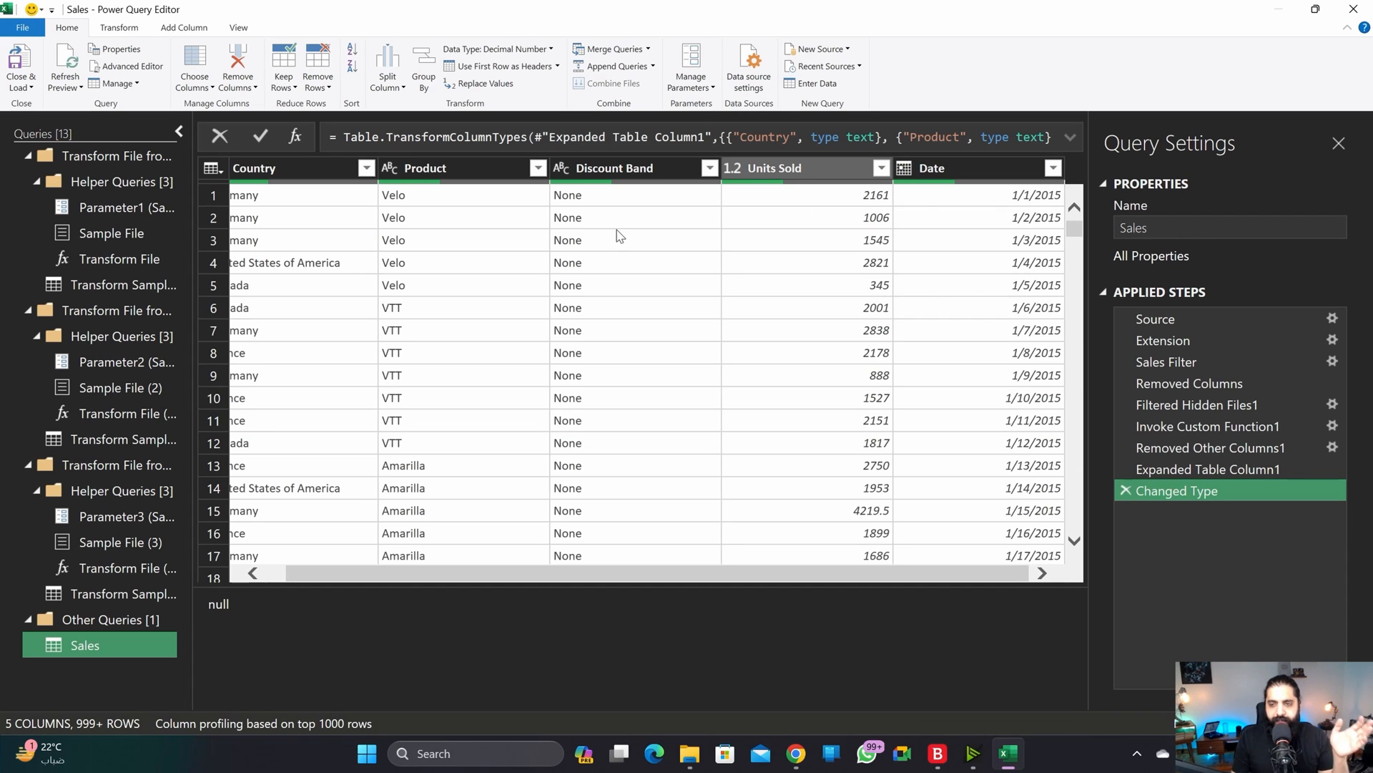
click(495, 239)
click(326, 199)
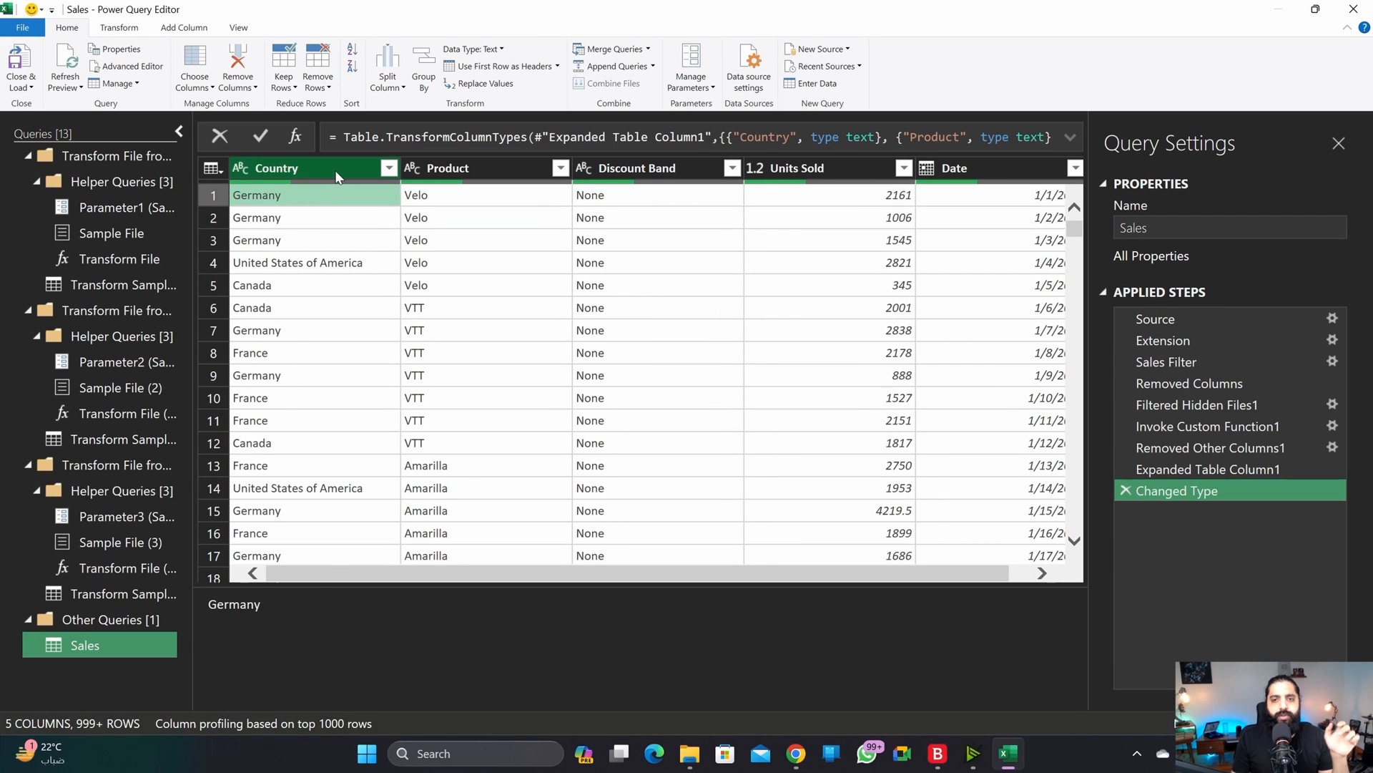
click(340, 169)
click(315, 82)
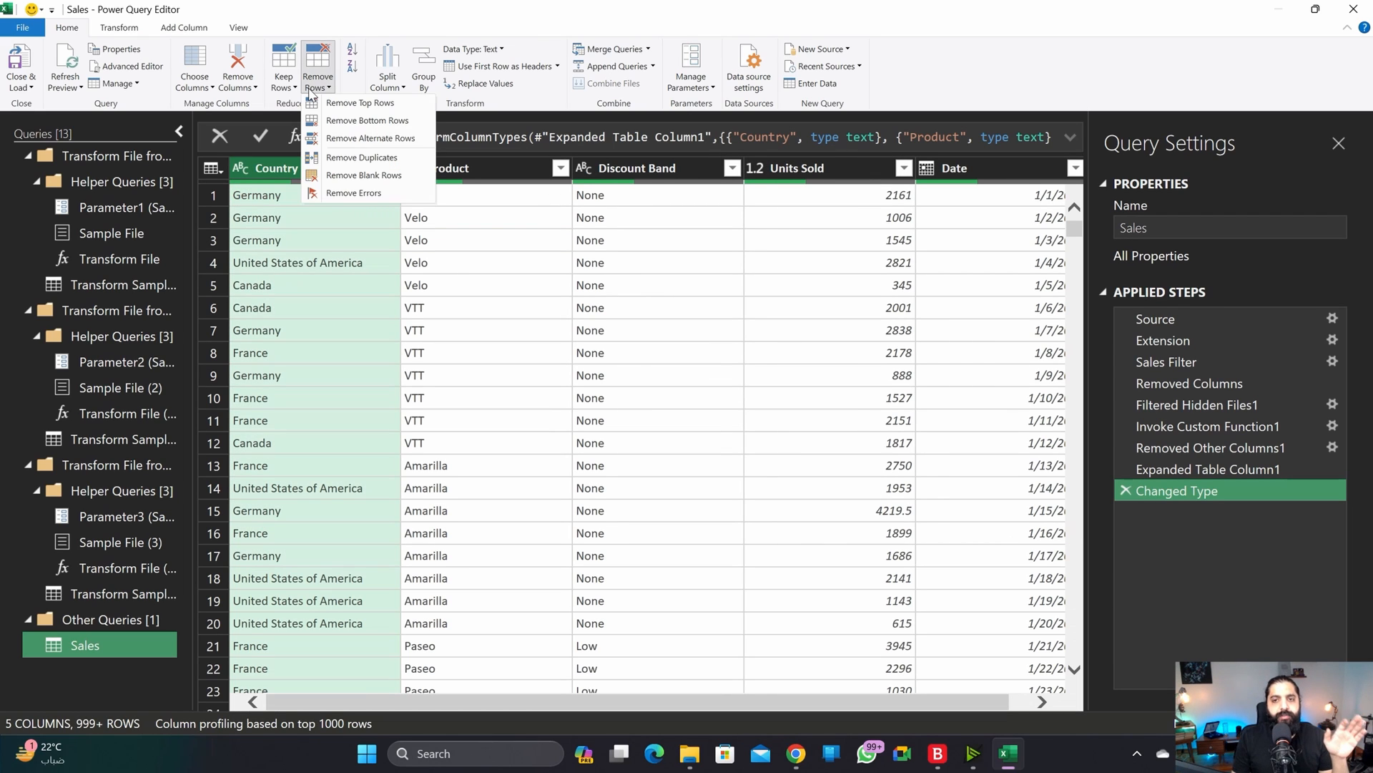
click(377, 183)
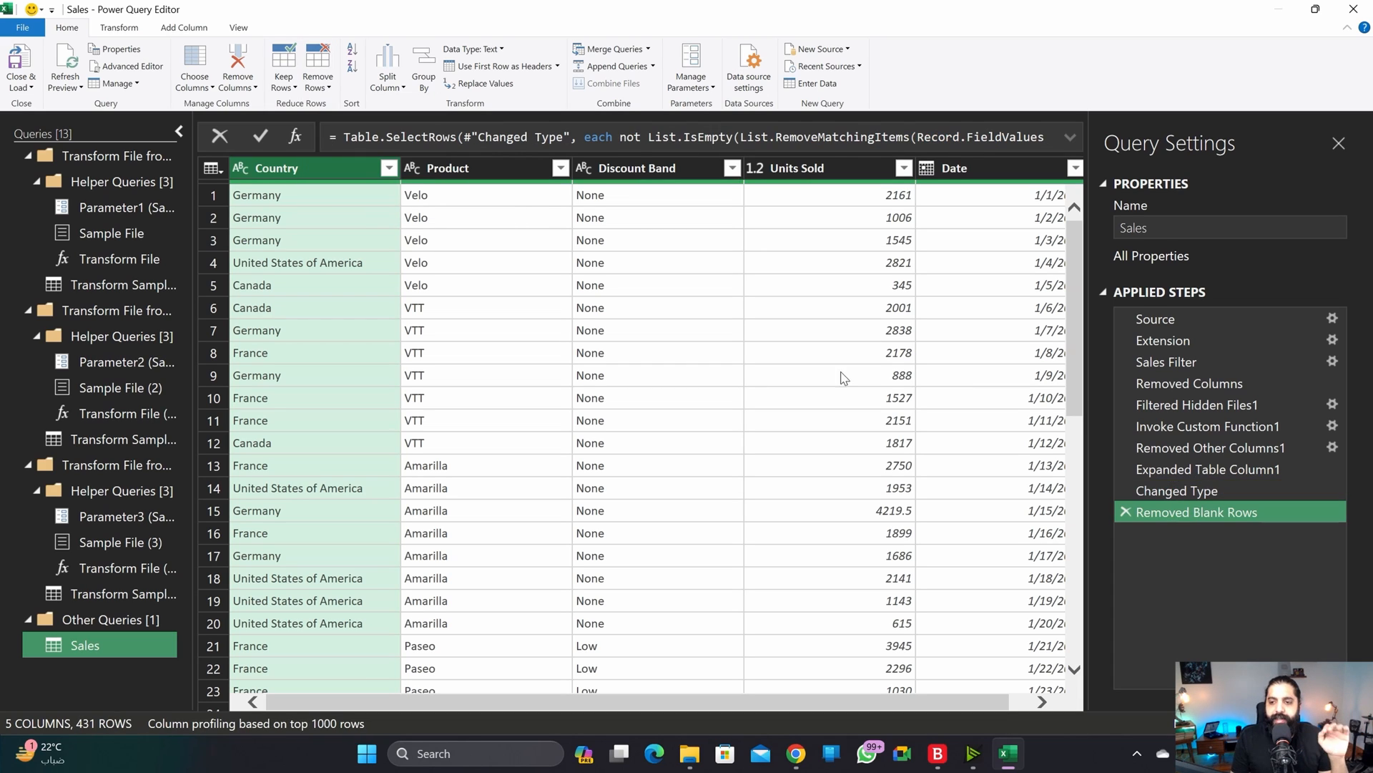
click(682, 317)
click(361, 243)
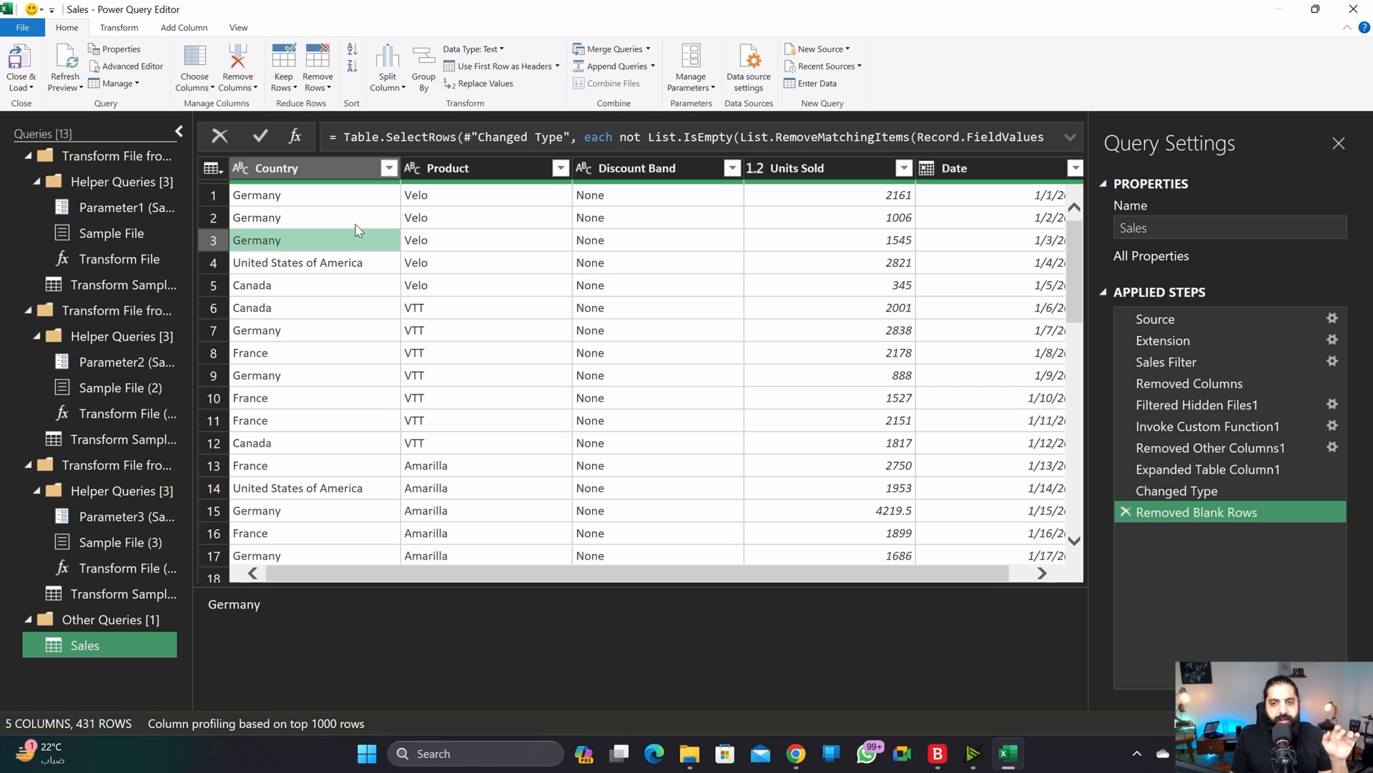
click(365, 198)
click(318, 75)
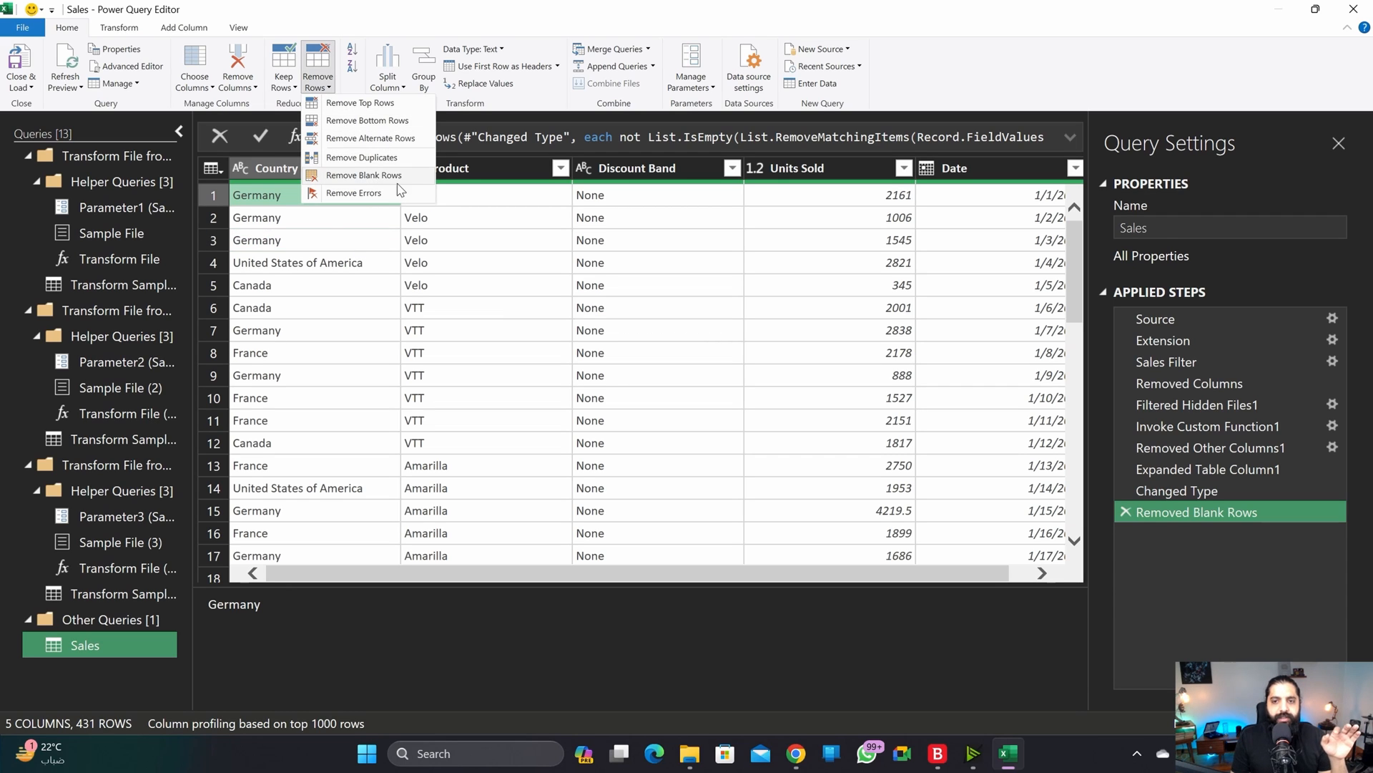
key(Escape)
click(212, 375)
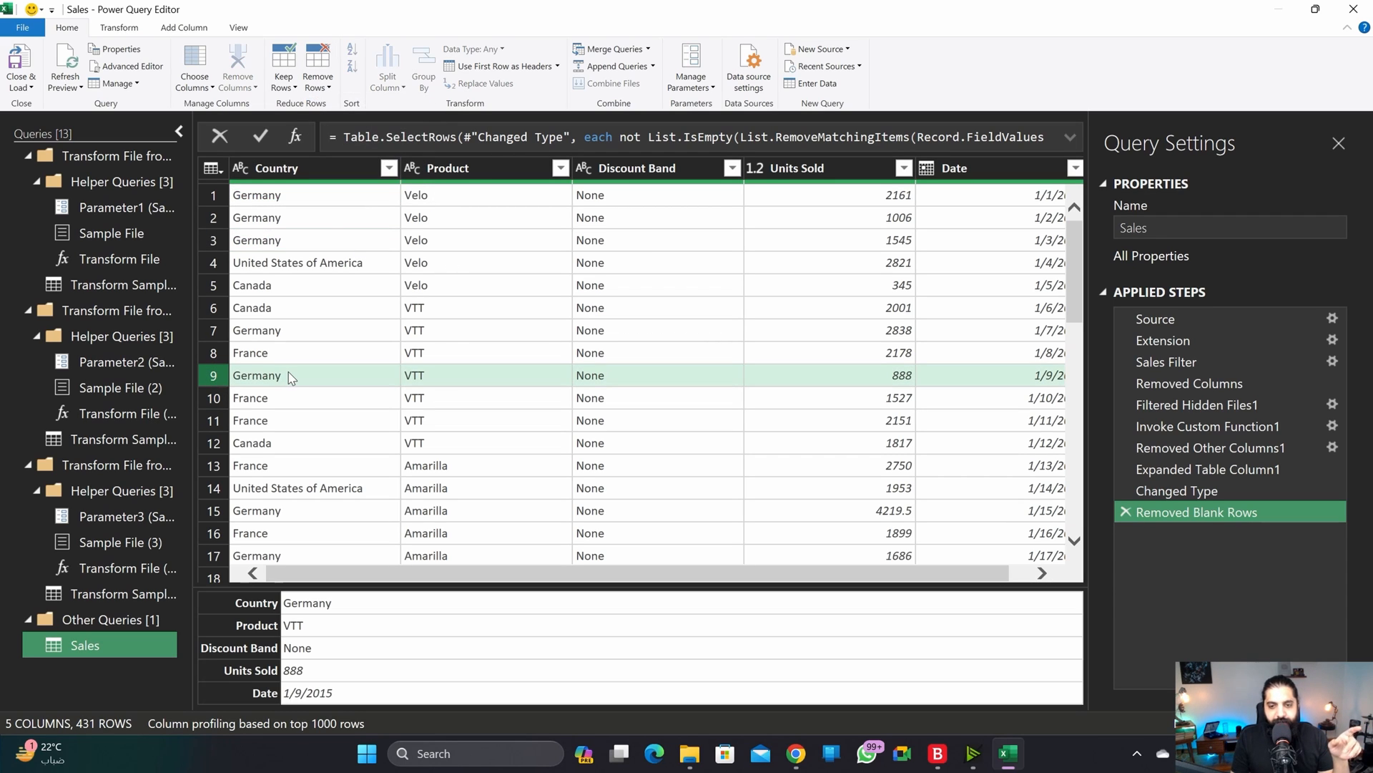
click(544, 309)
click(503, 390)
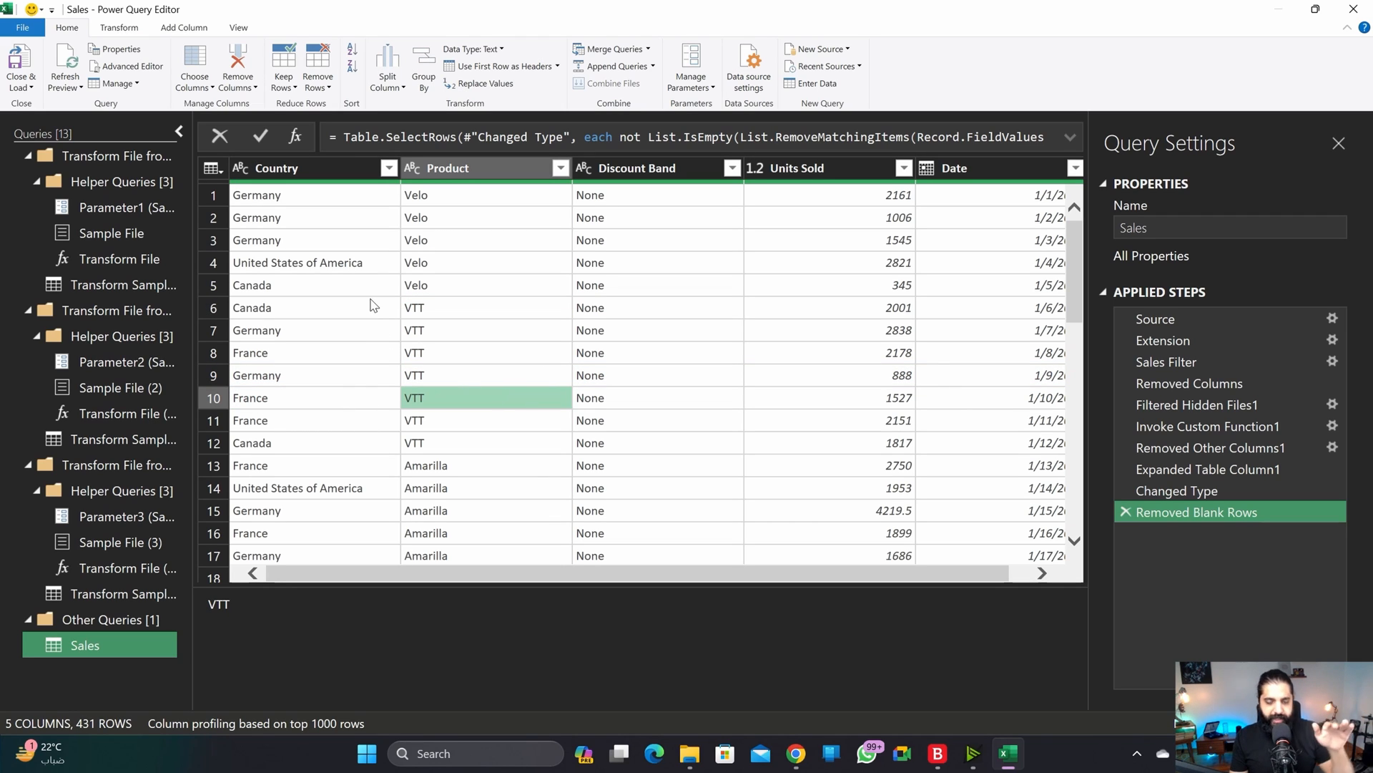
click(299, 398)
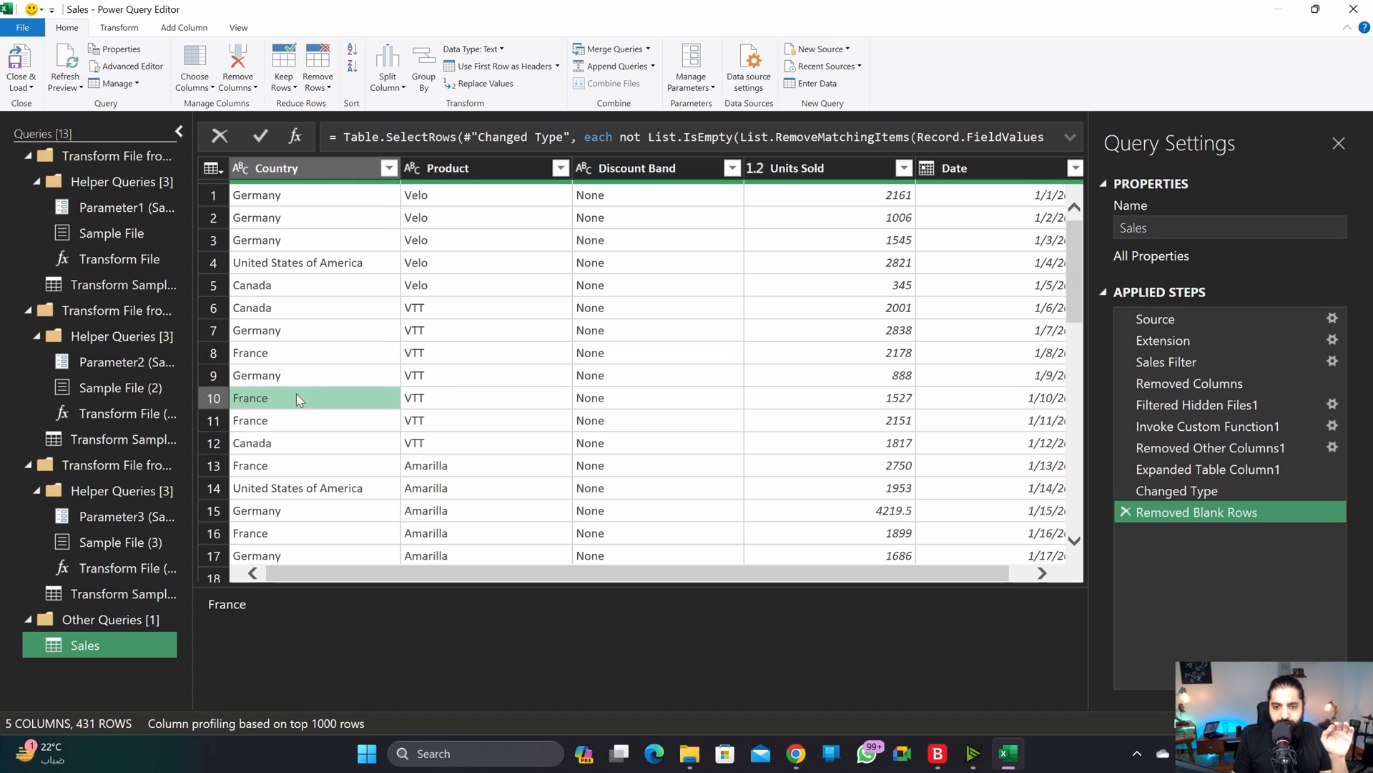
click(470, 401)
click(375, 259)
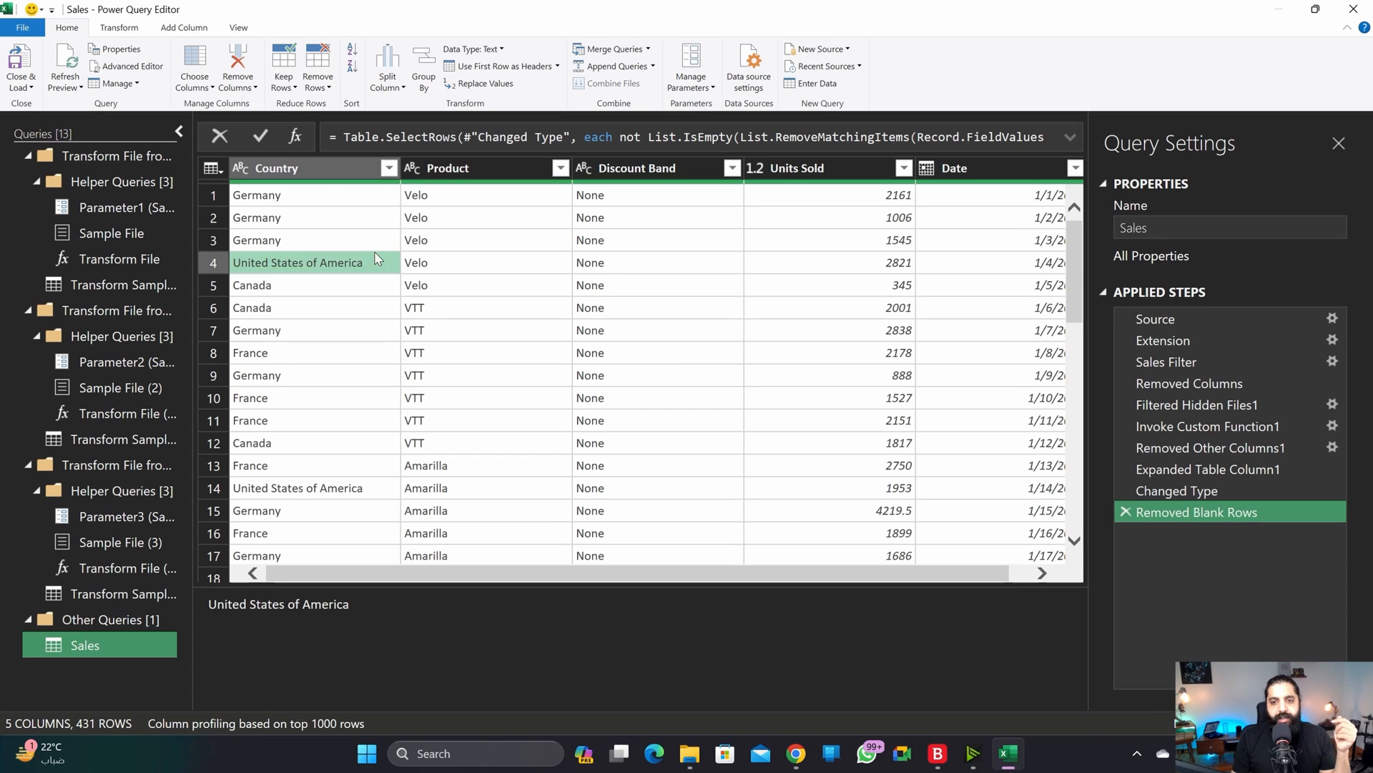
click(328, 167)
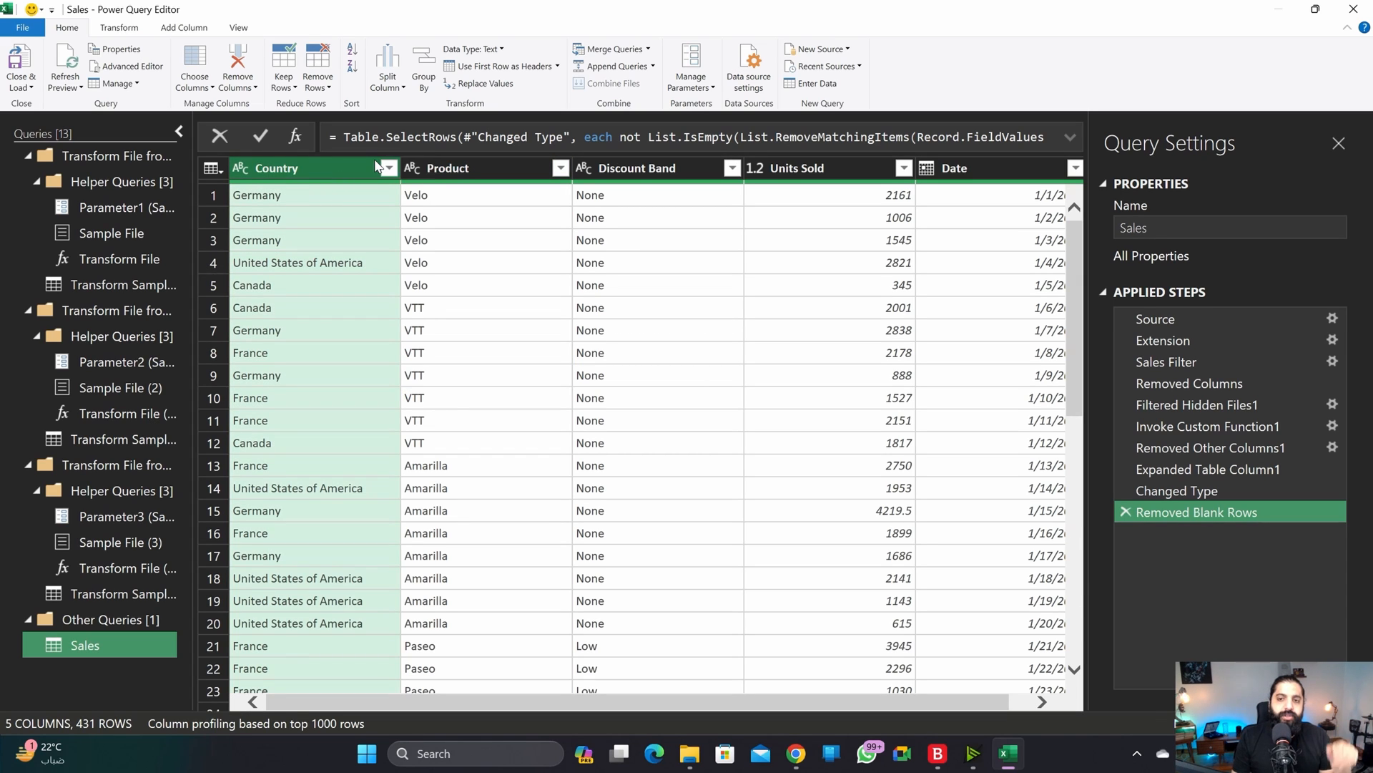
ctrl+click(478, 167)
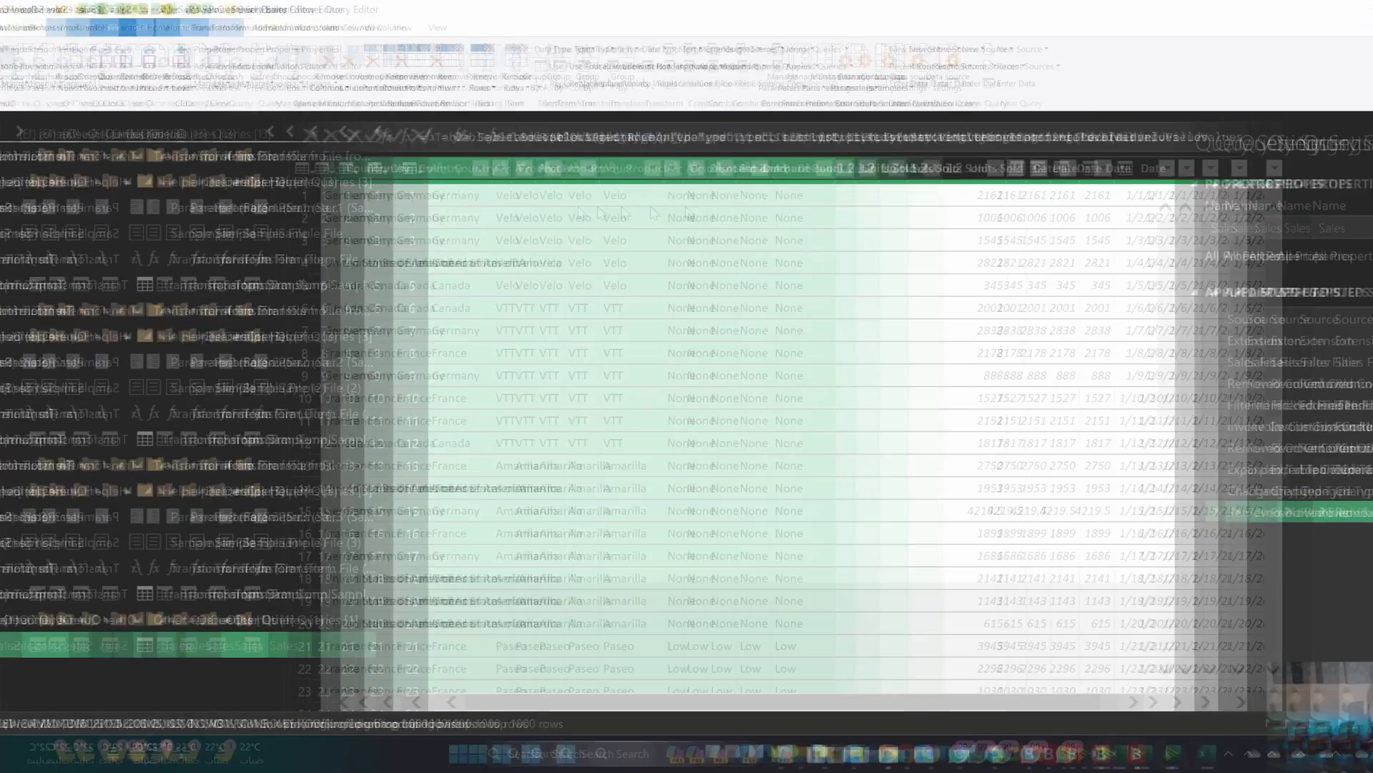
click(470, 216)
click(333, 168)
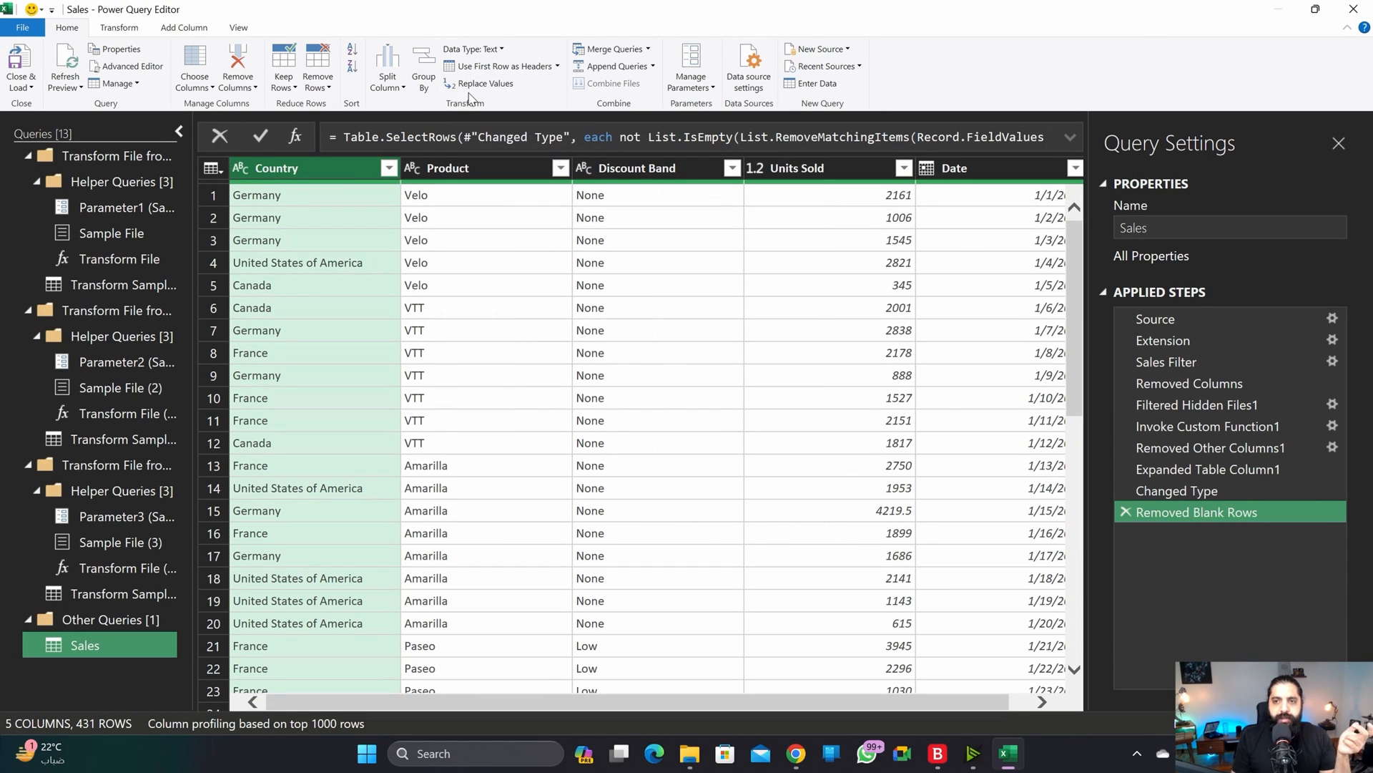
click(323, 90)
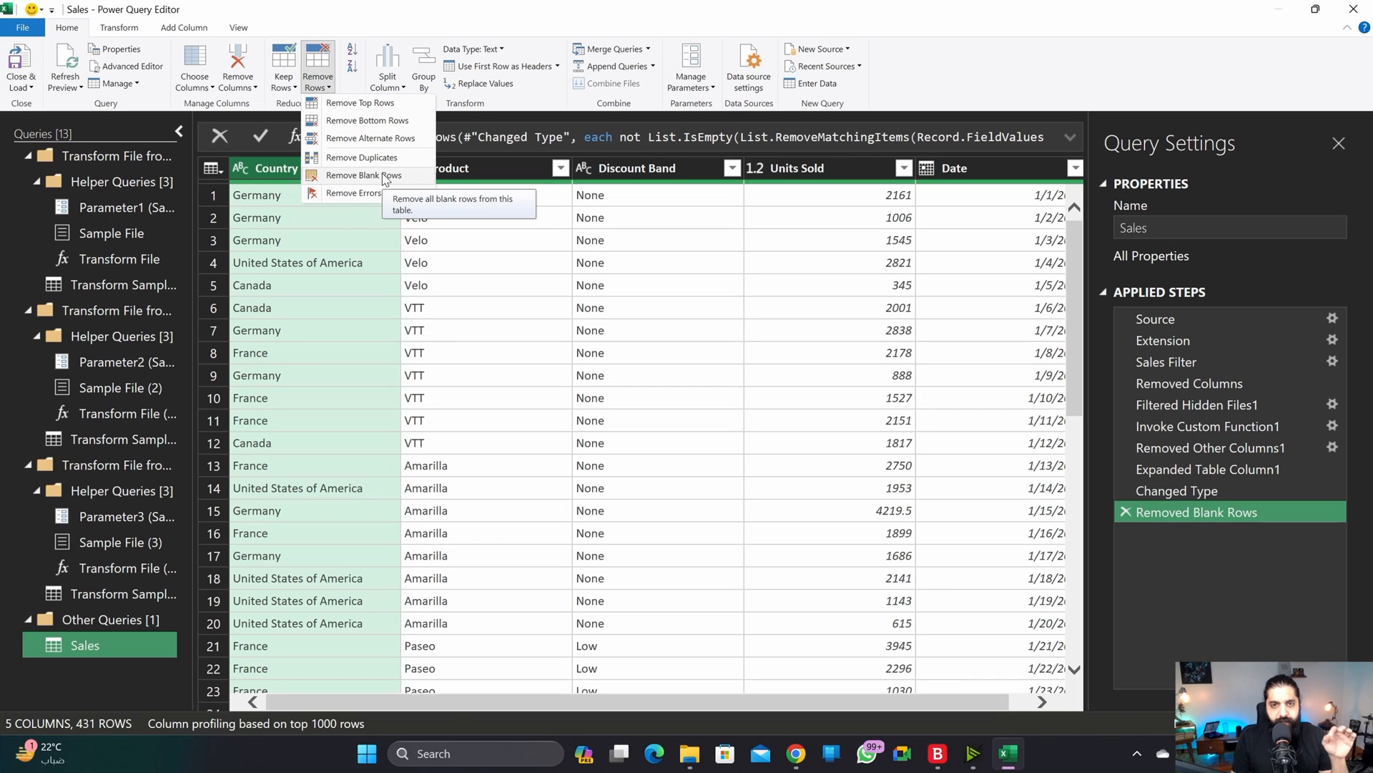
click(458, 167)
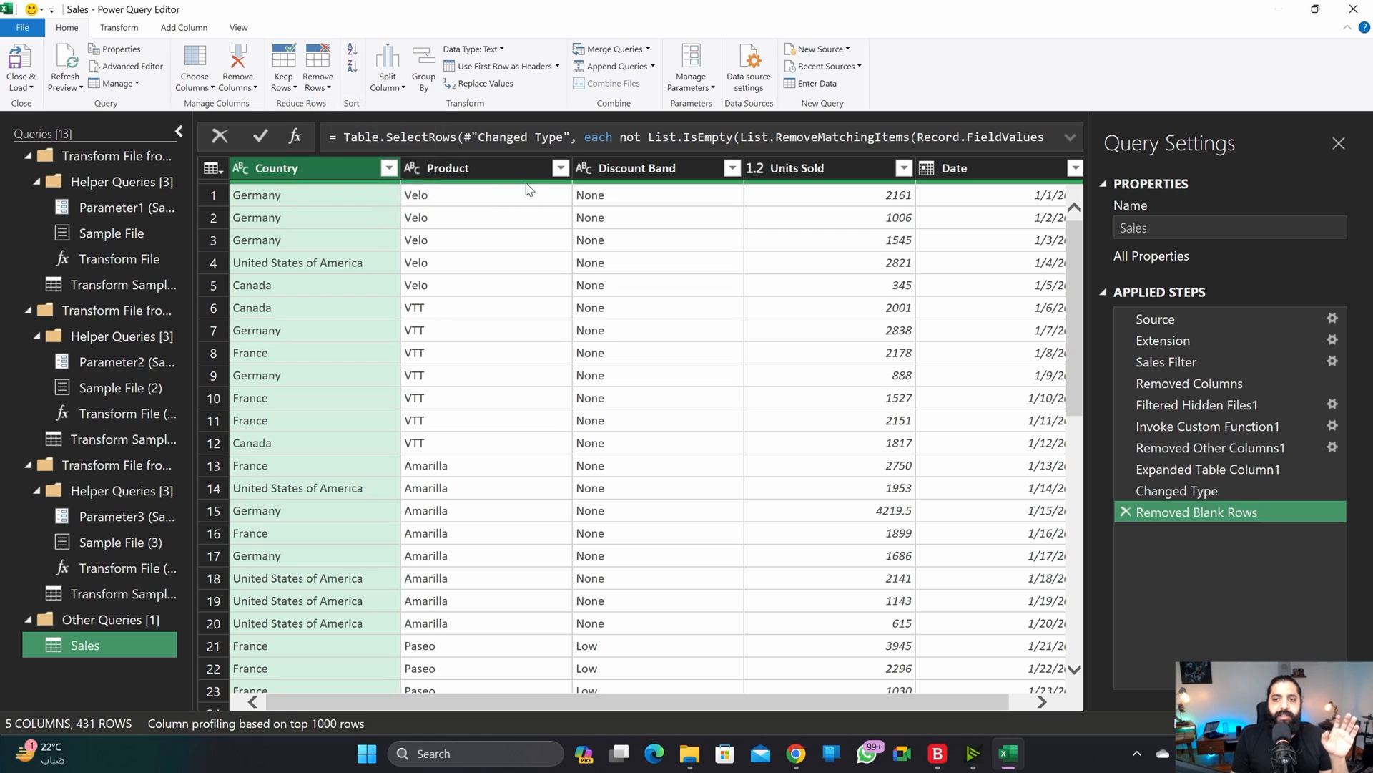
Step: Check the product values and text filter choices offered for the Product column, without applying a filter
click(561, 167)
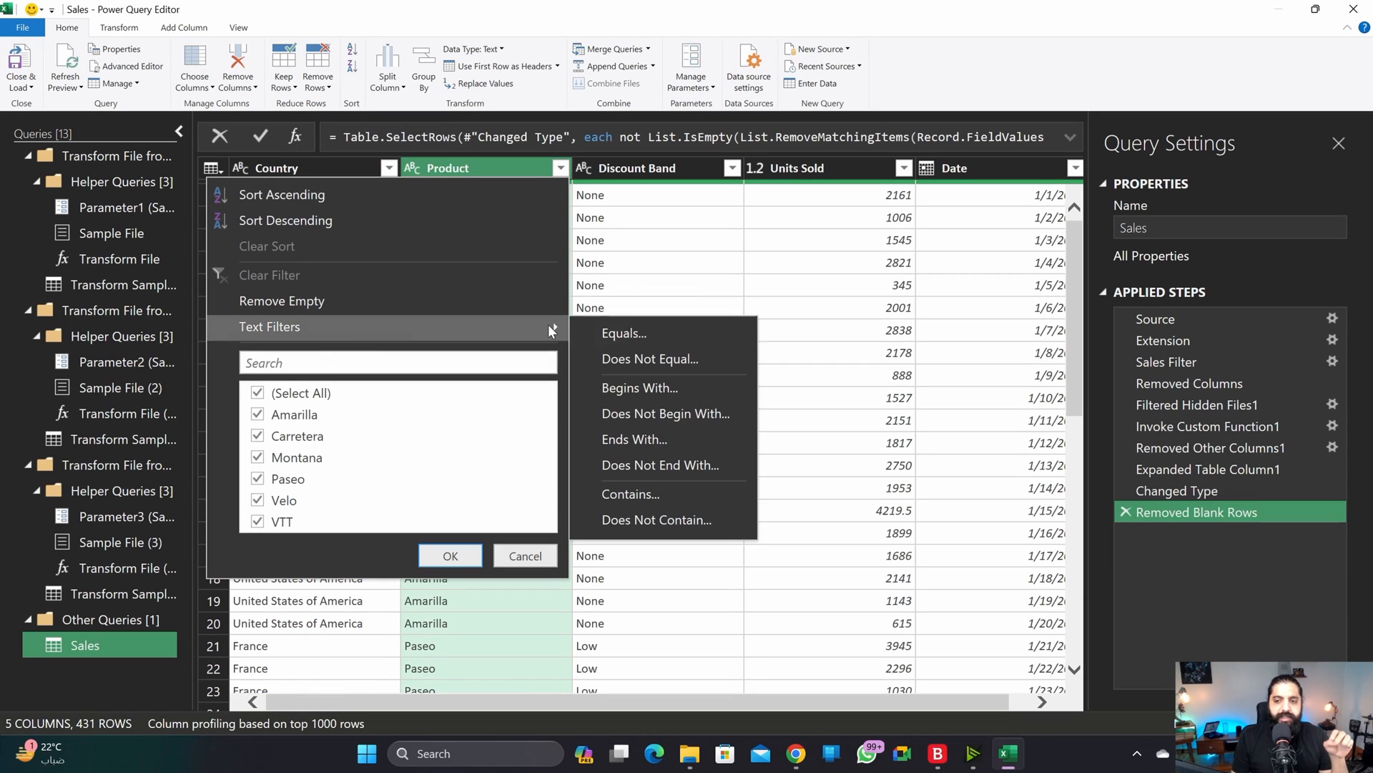
click(781, 272)
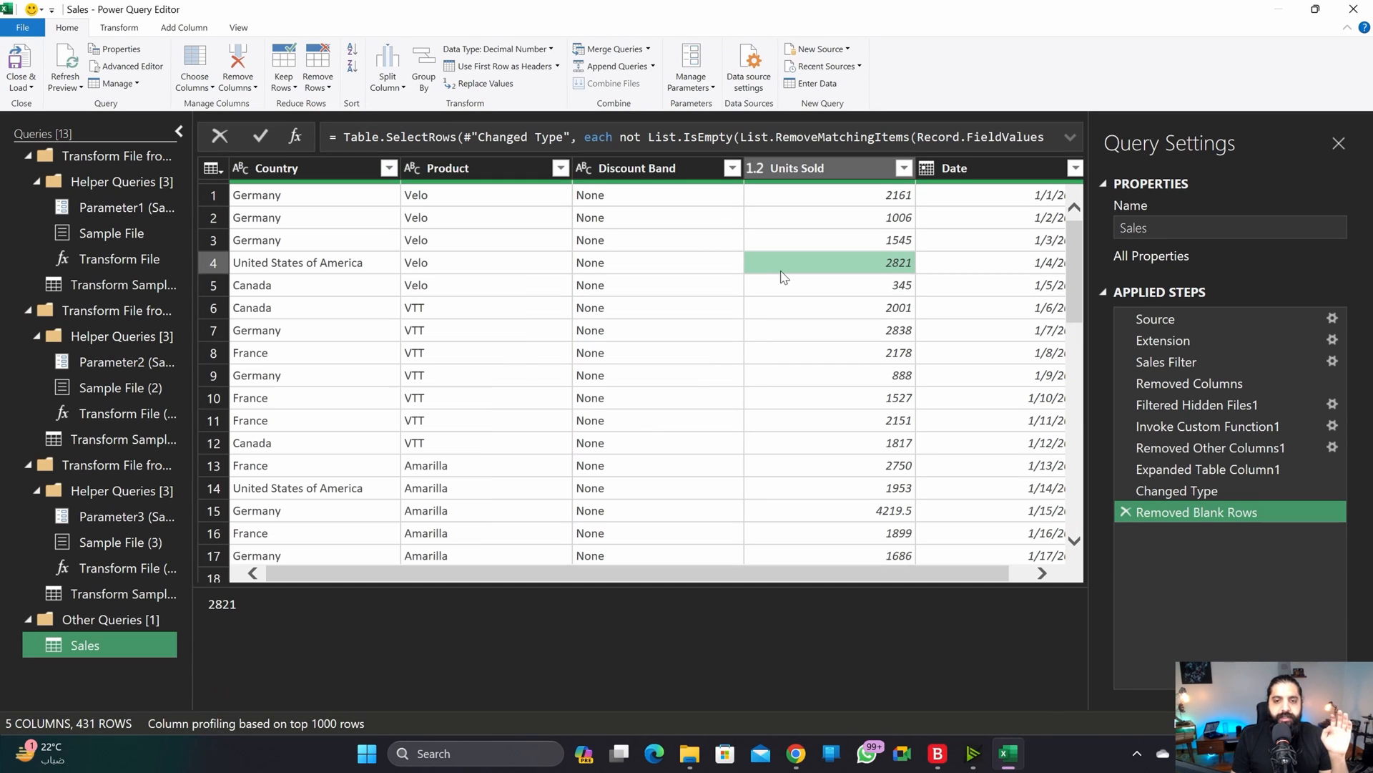
click(526, 273)
click(528, 304)
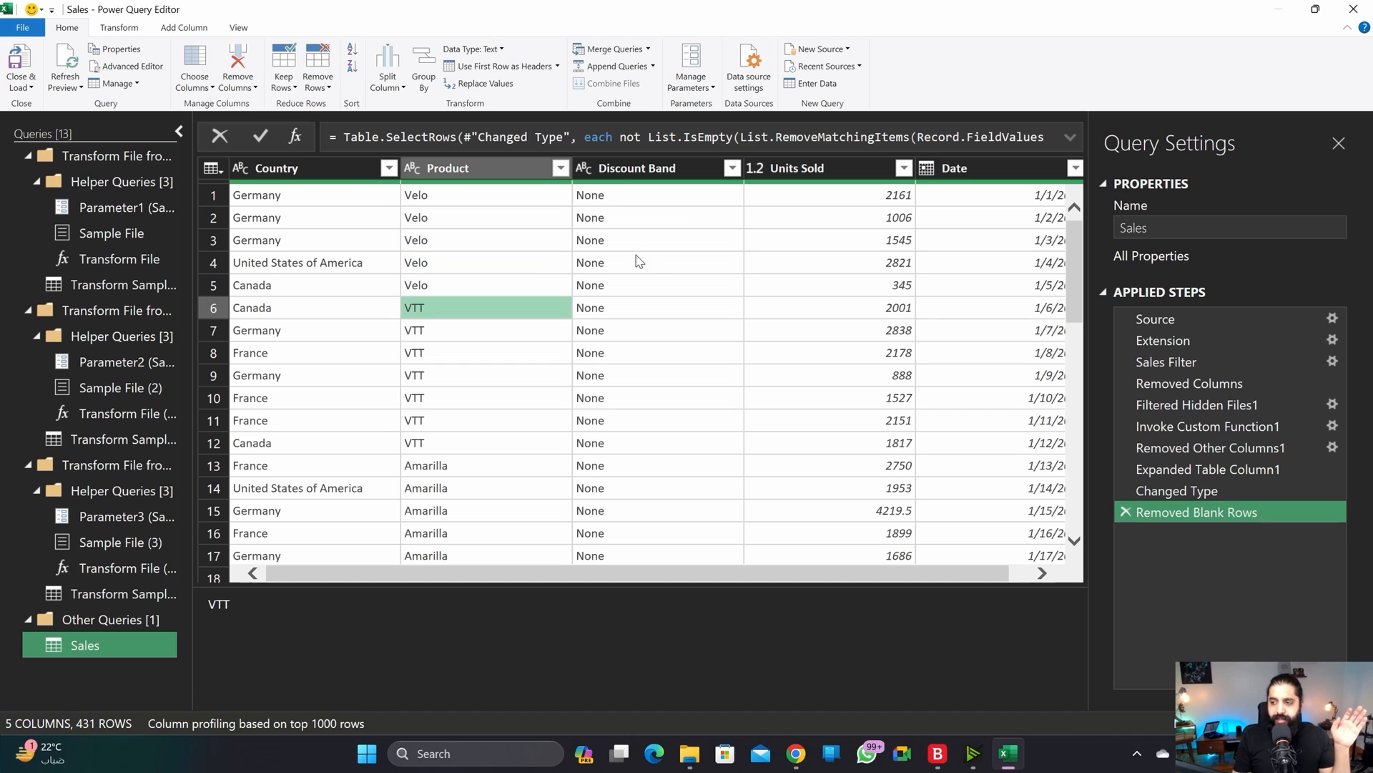
click(778, 271)
click(541, 258)
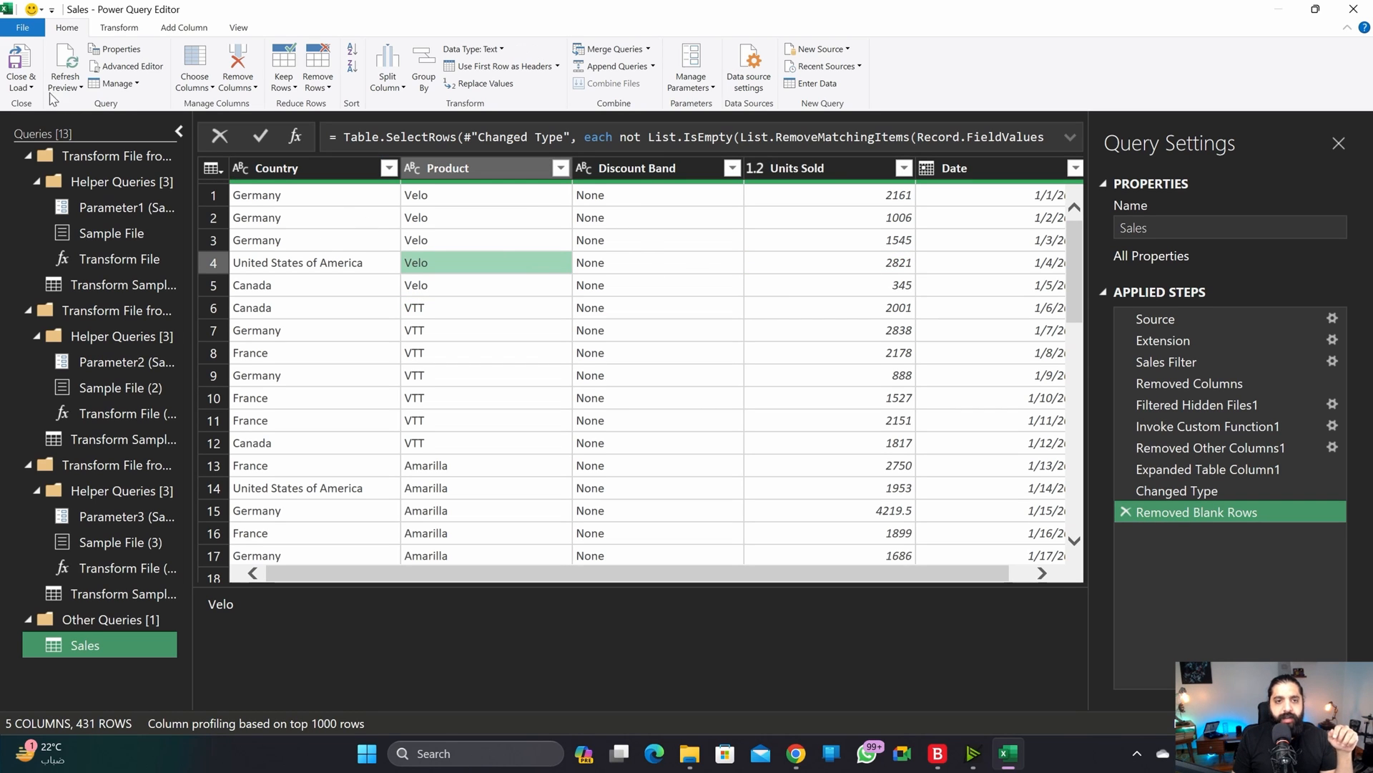
Step: Close the query editor, load the combined Sales query into the Book1 workbook, and minimize the Sales 2015 workbook covering it
click(32, 87)
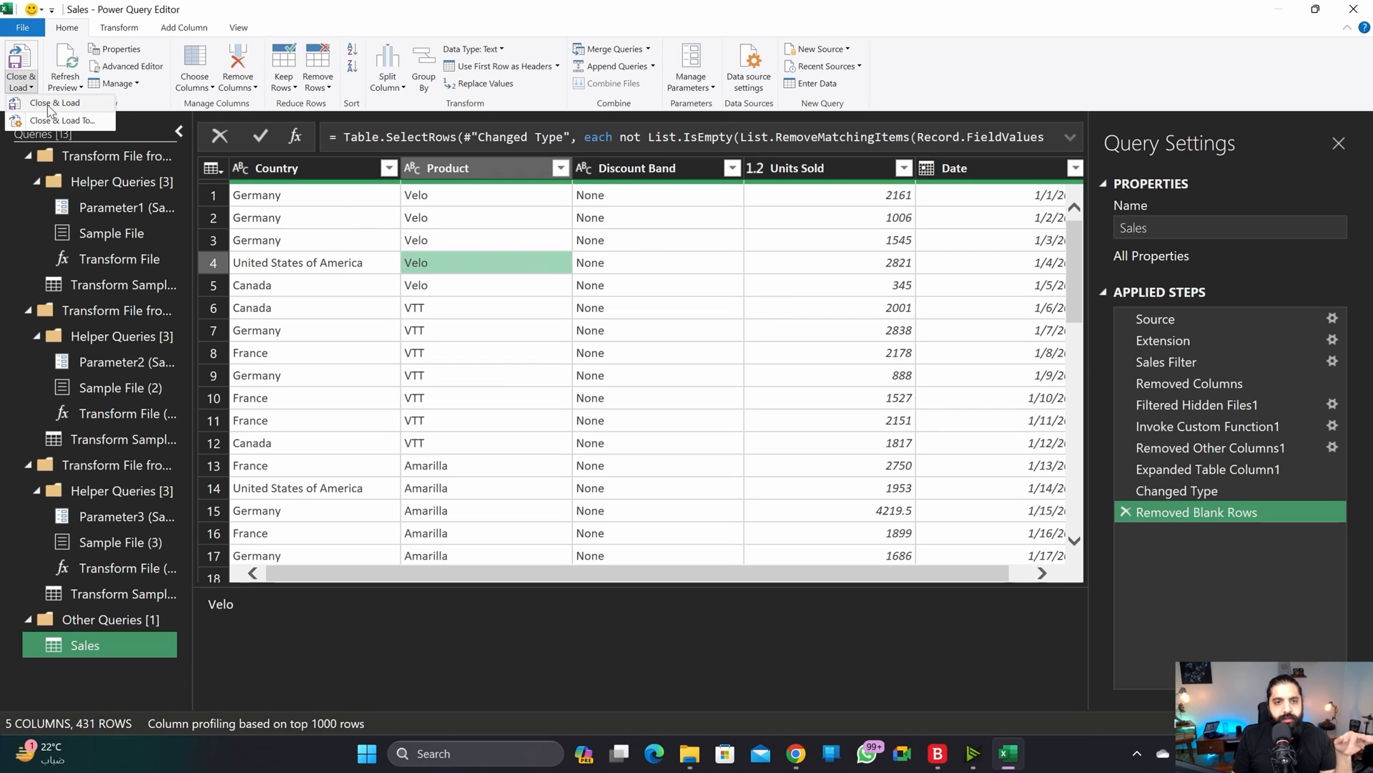
click(50, 104)
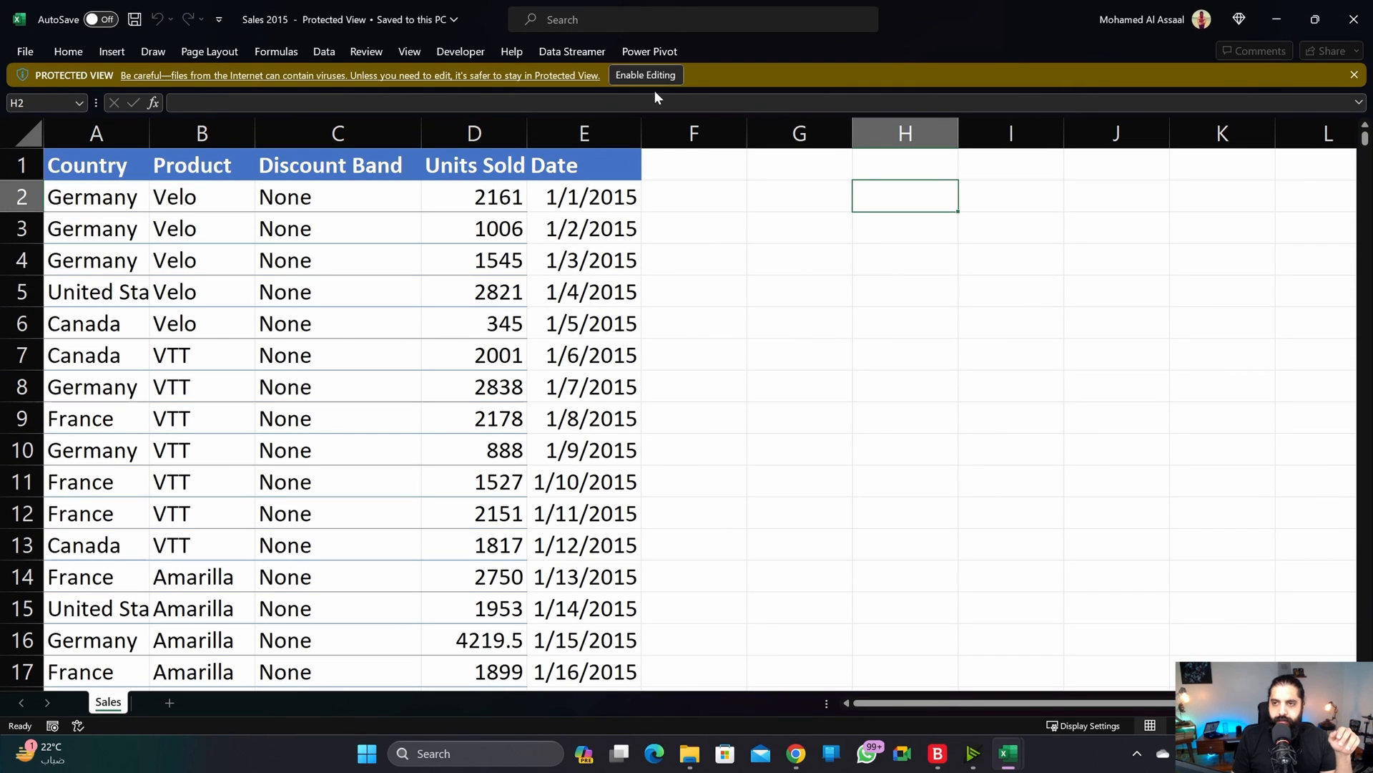
click(1276, 20)
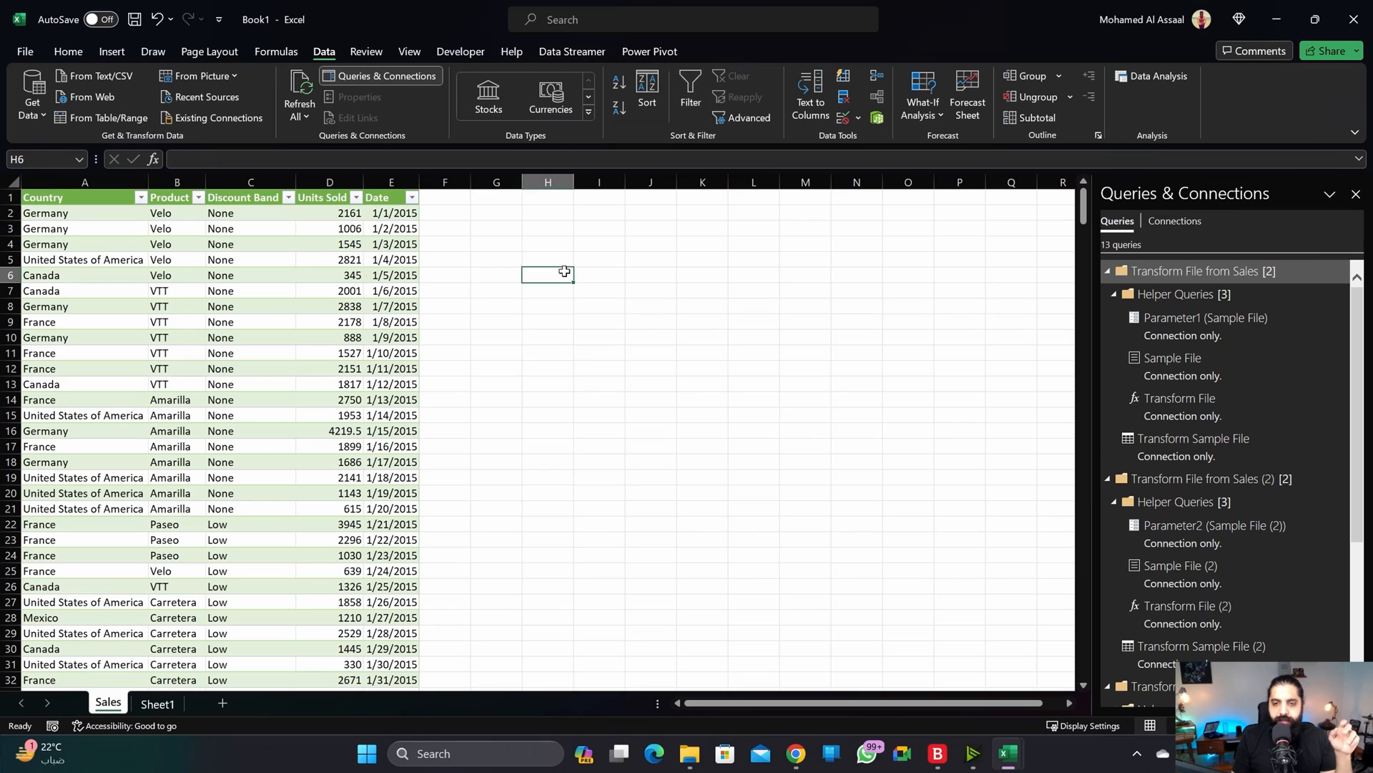
Step: Examine the loaded Sales table down to its last record and compare it with the Sales query's row count and preview
click(281, 257)
click(95, 228)
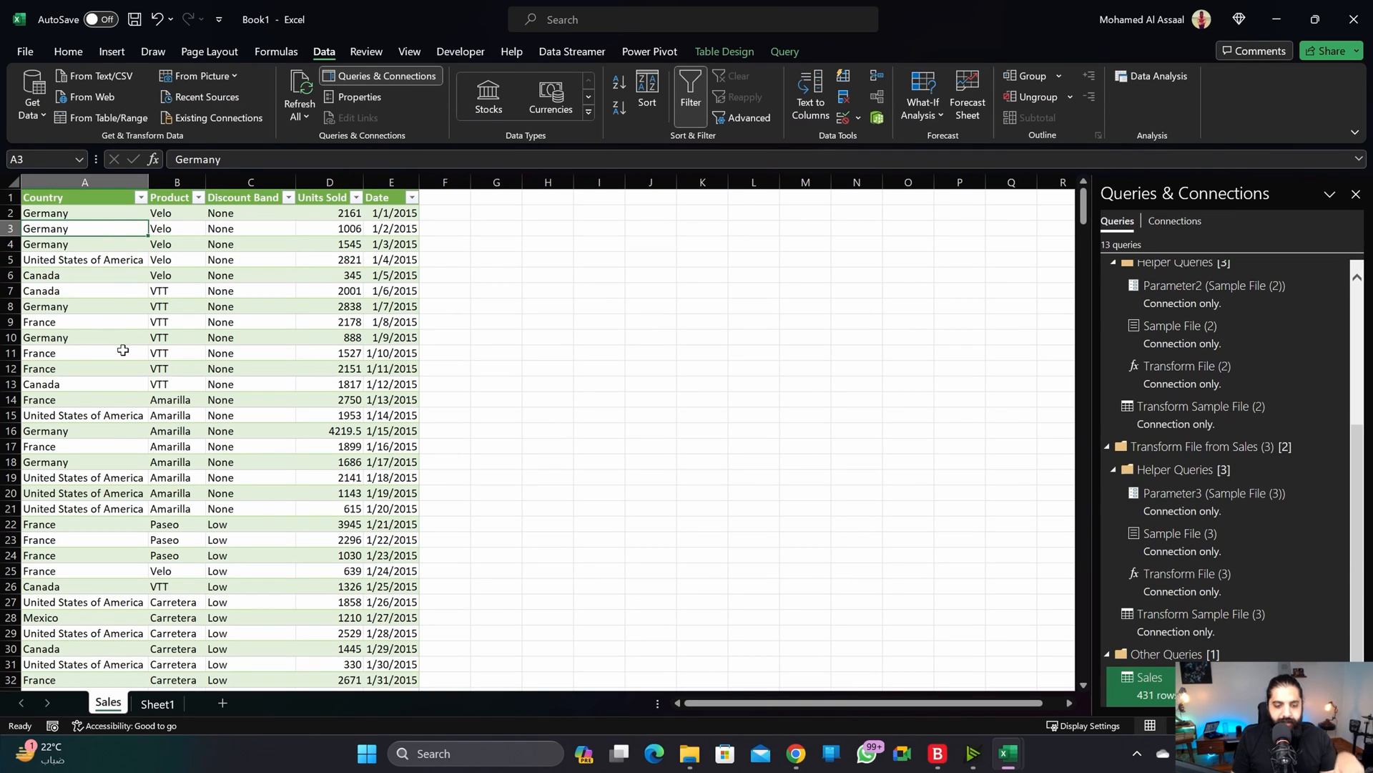
key(ctrl+Down)
scroll(123, 349, down, 2)
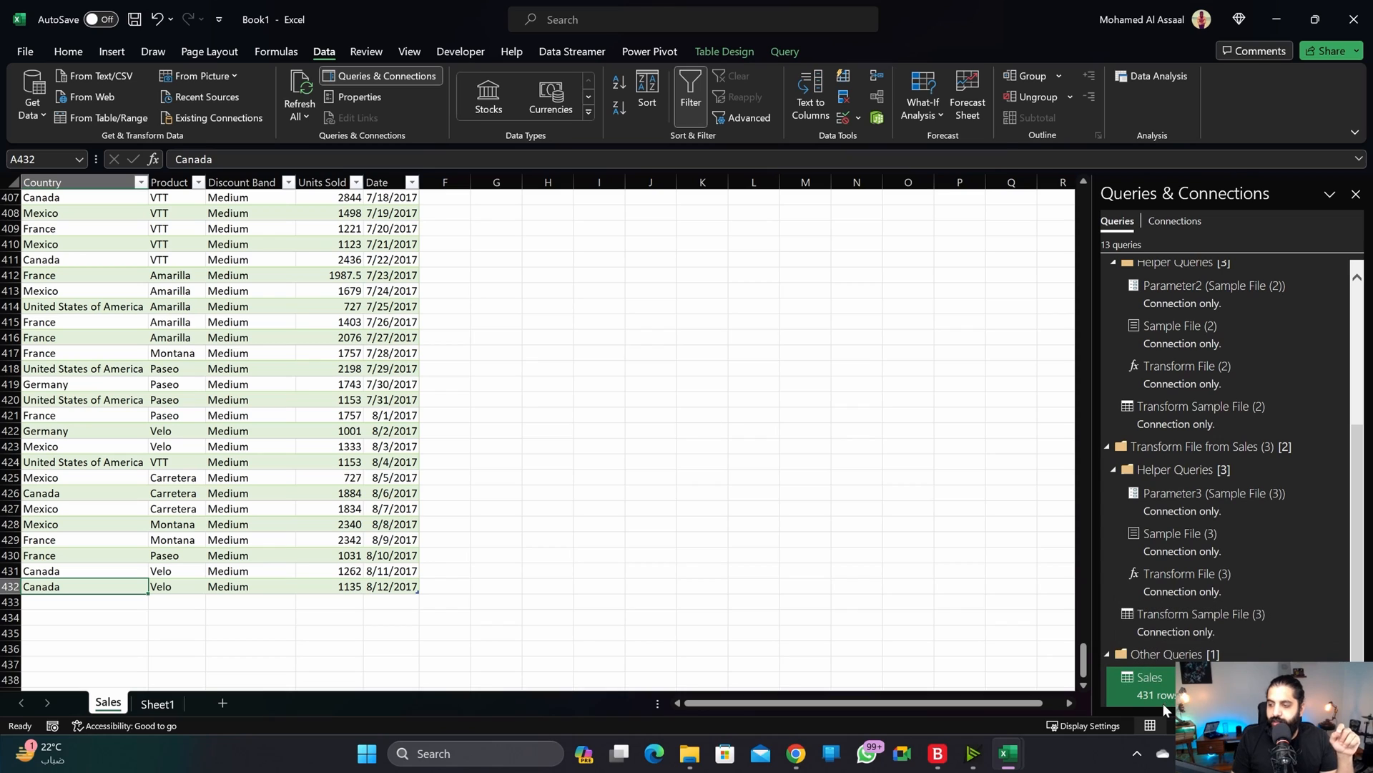
mouse_move(1166, 695)
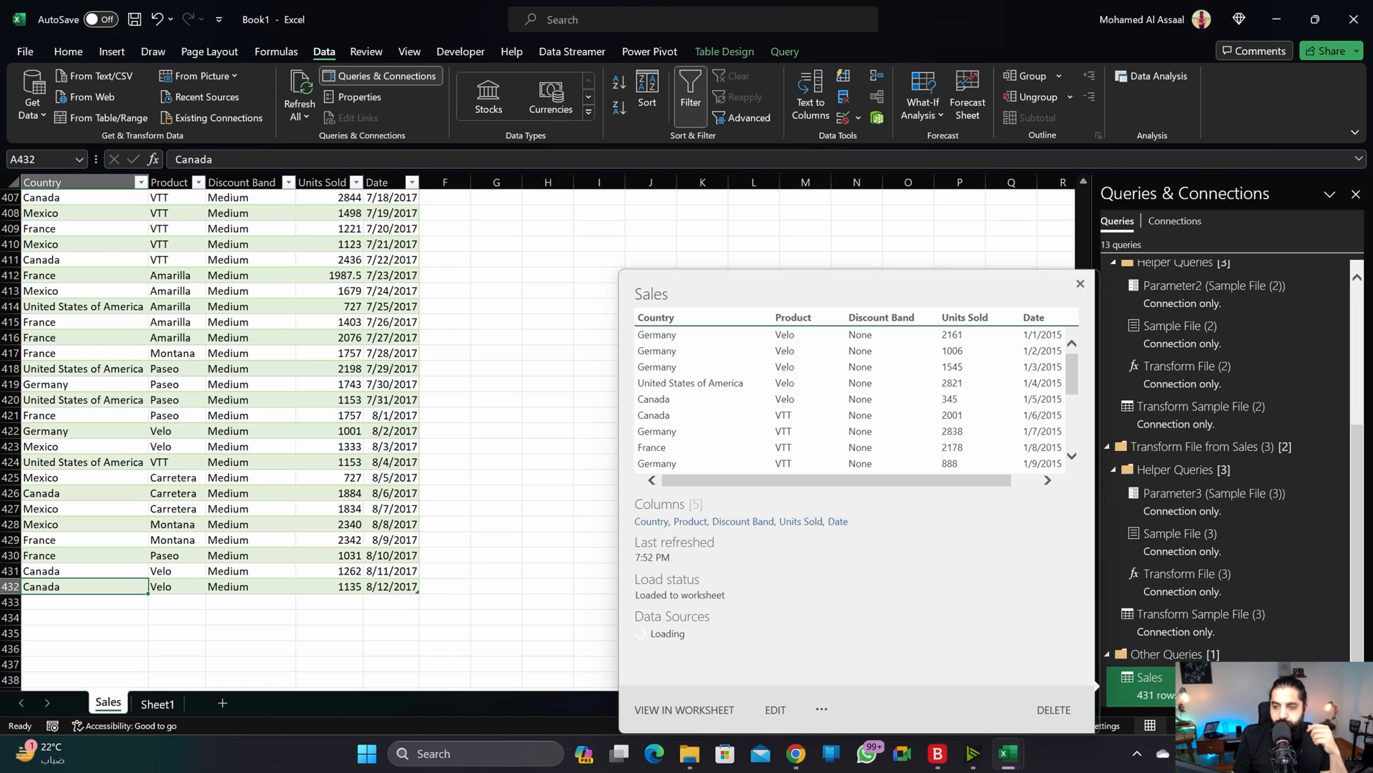
click(522, 303)
click(479, 245)
click(309, 249)
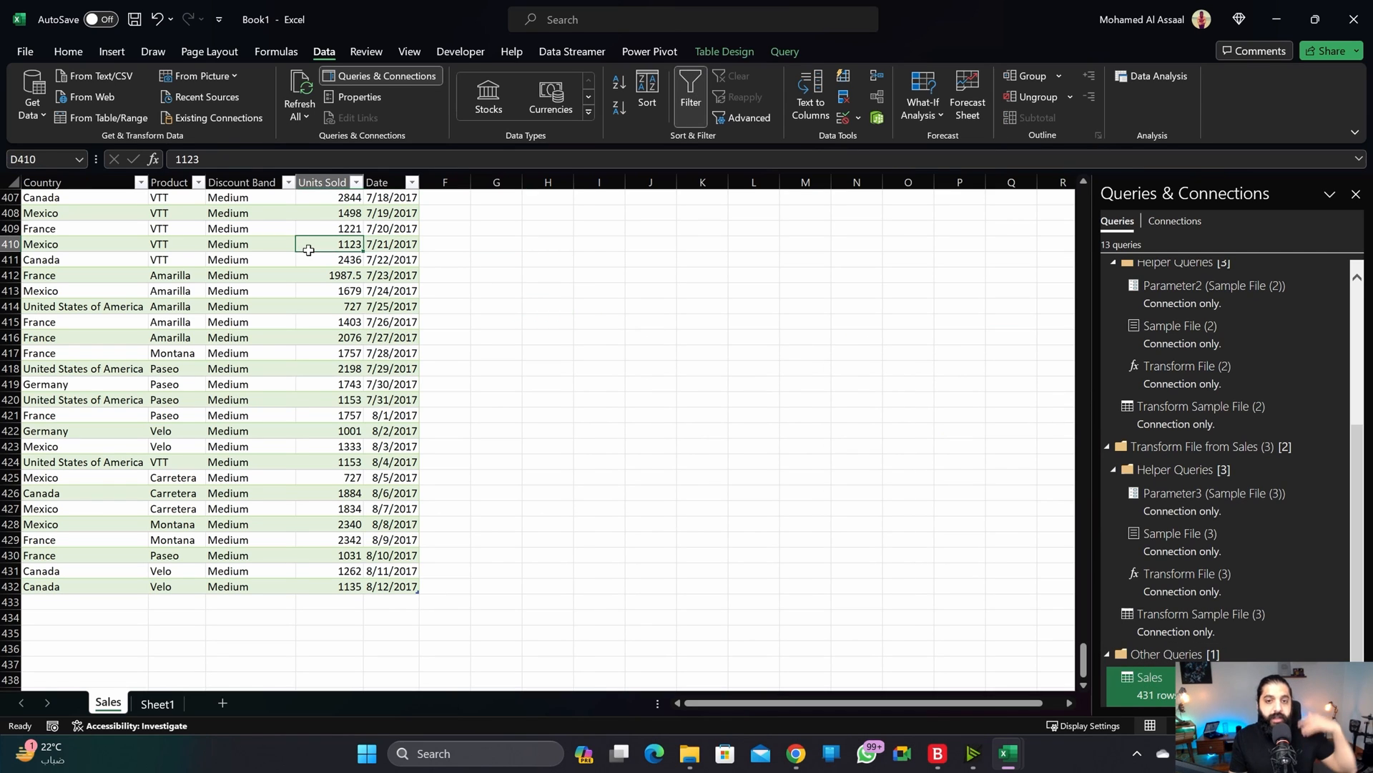
Step: Switch to File Explorer and duplicate the Sales 2017 workbook inside the Sales folder
click(689, 754)
click(518, 445)
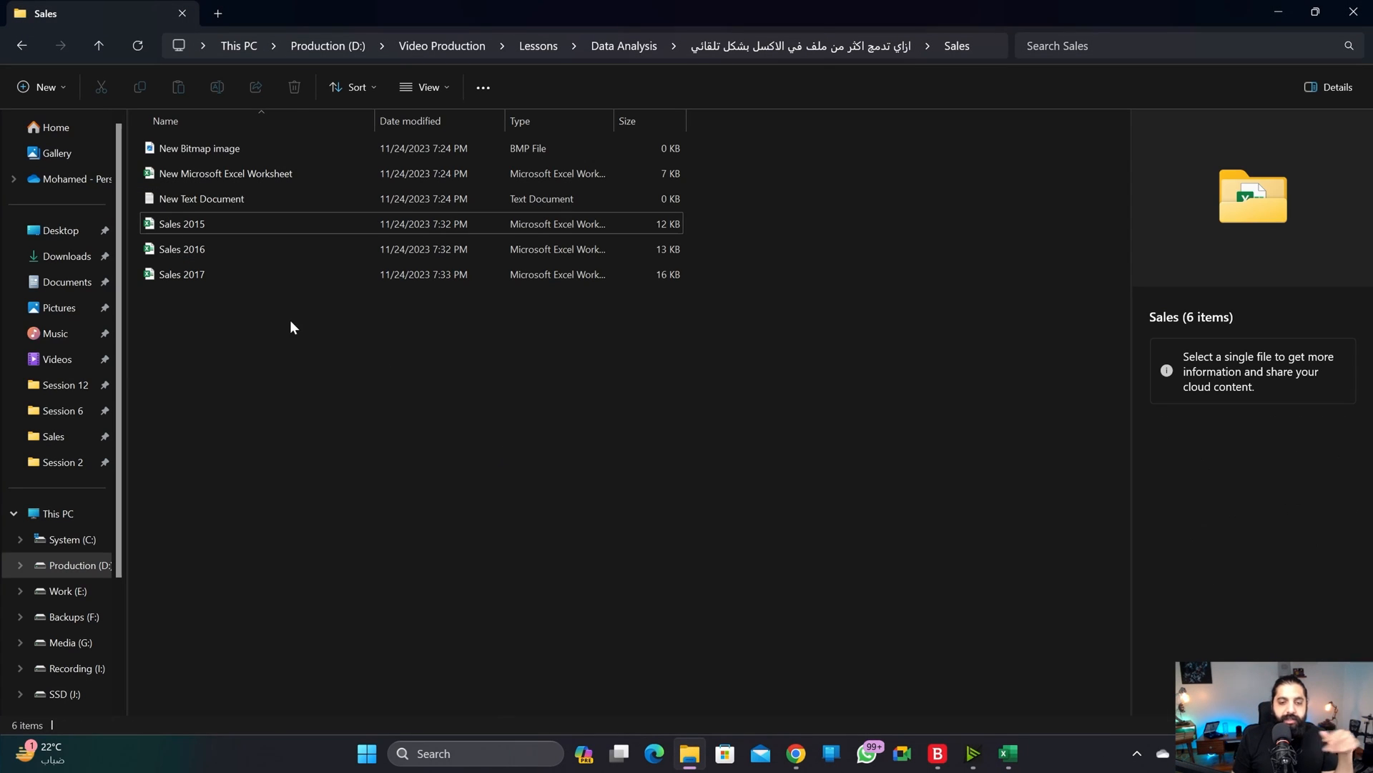
click(436, 275)
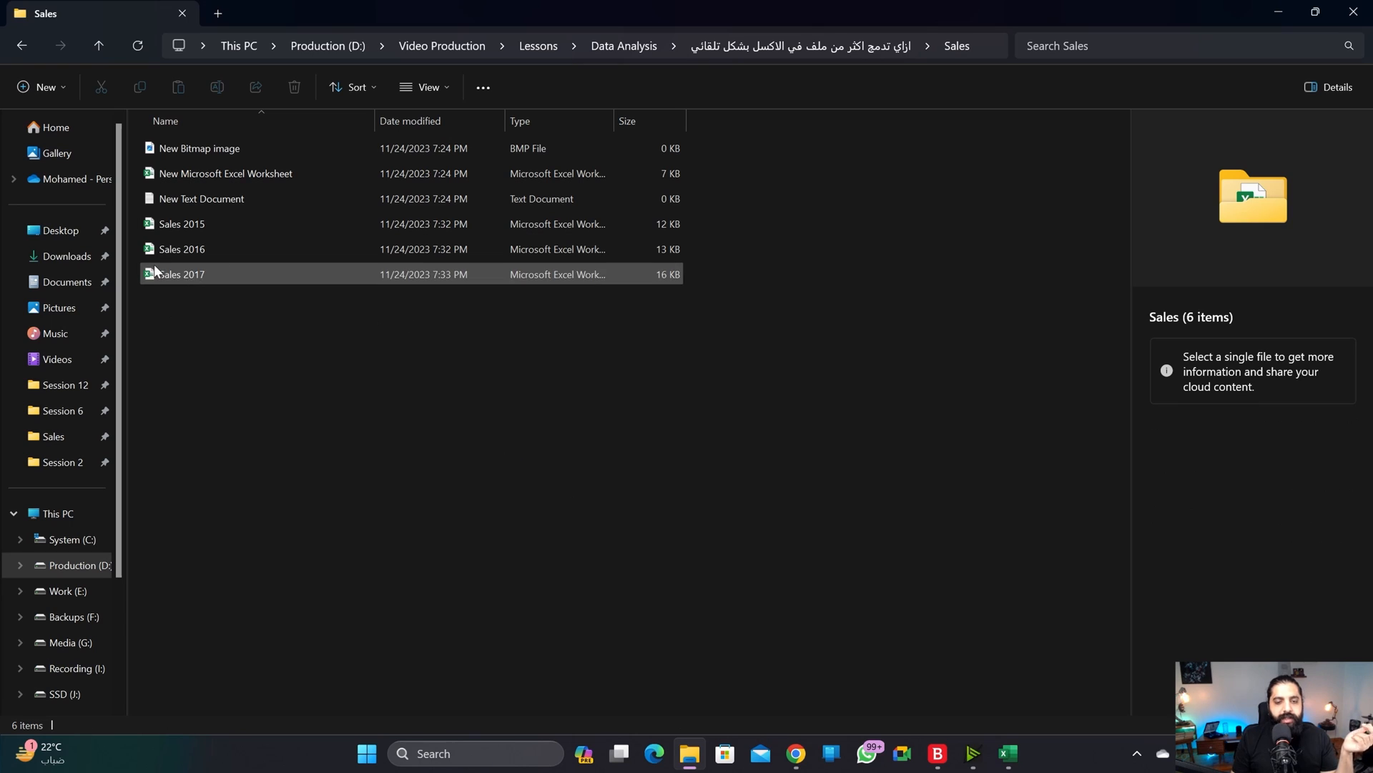
key(ctrl+c)
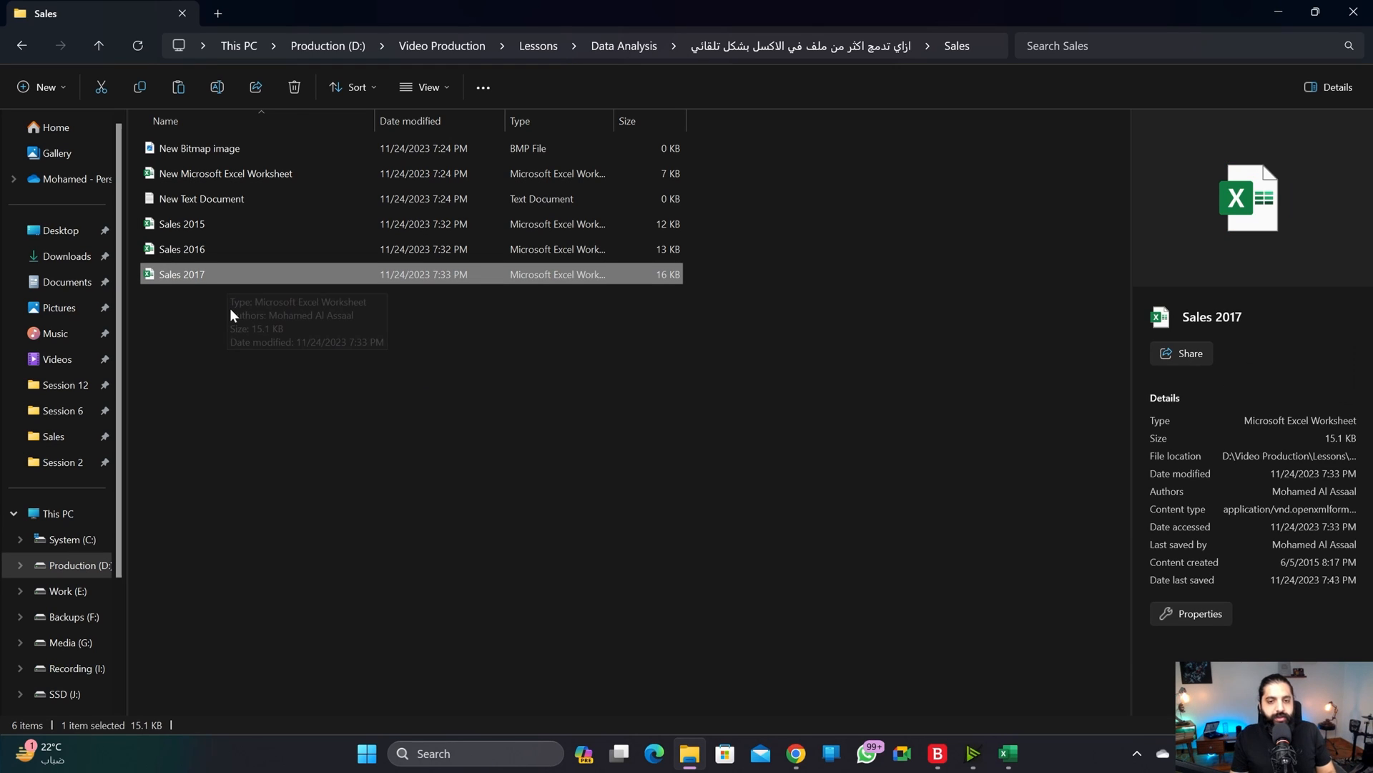
key(ctrl+v)
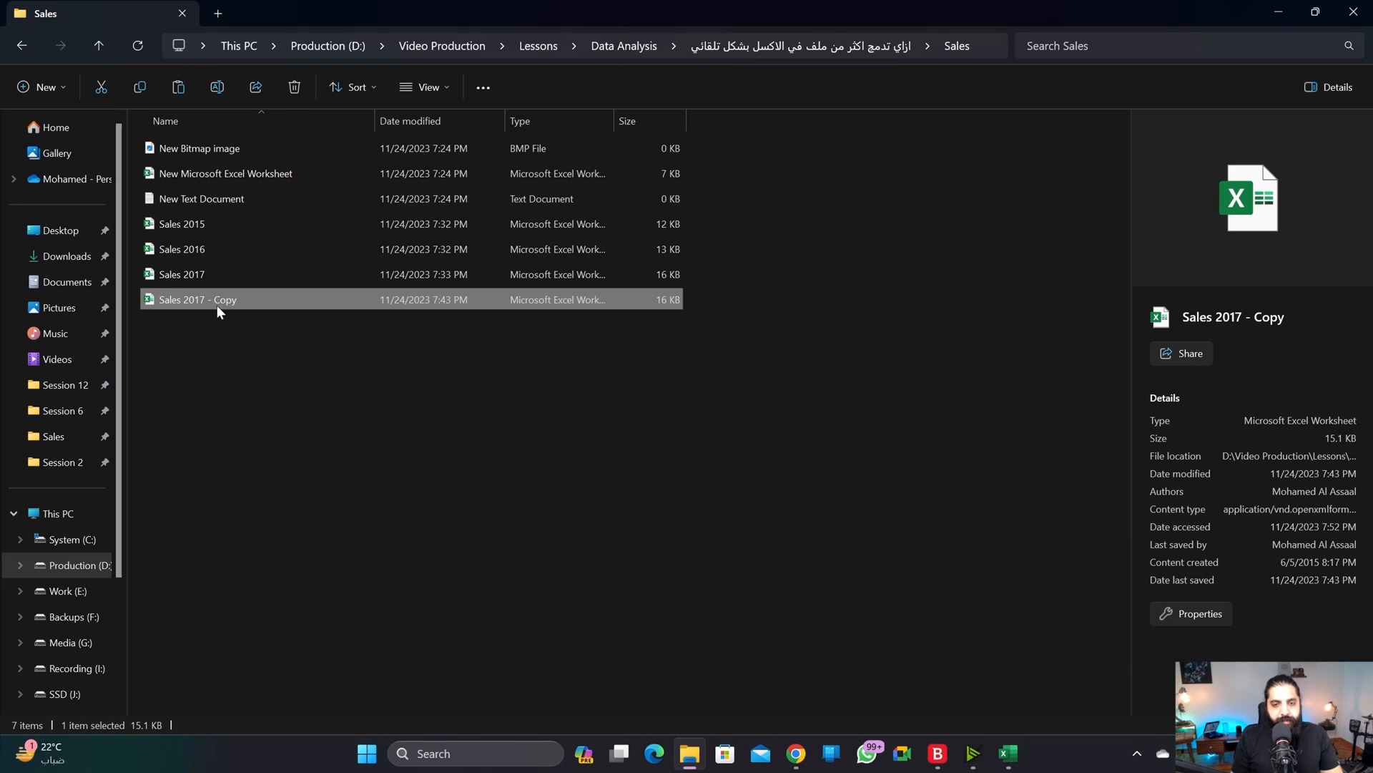
Step: Rename the copied workbook as Sales 2018
key(F2)
drag(245, 303, 191, 303)
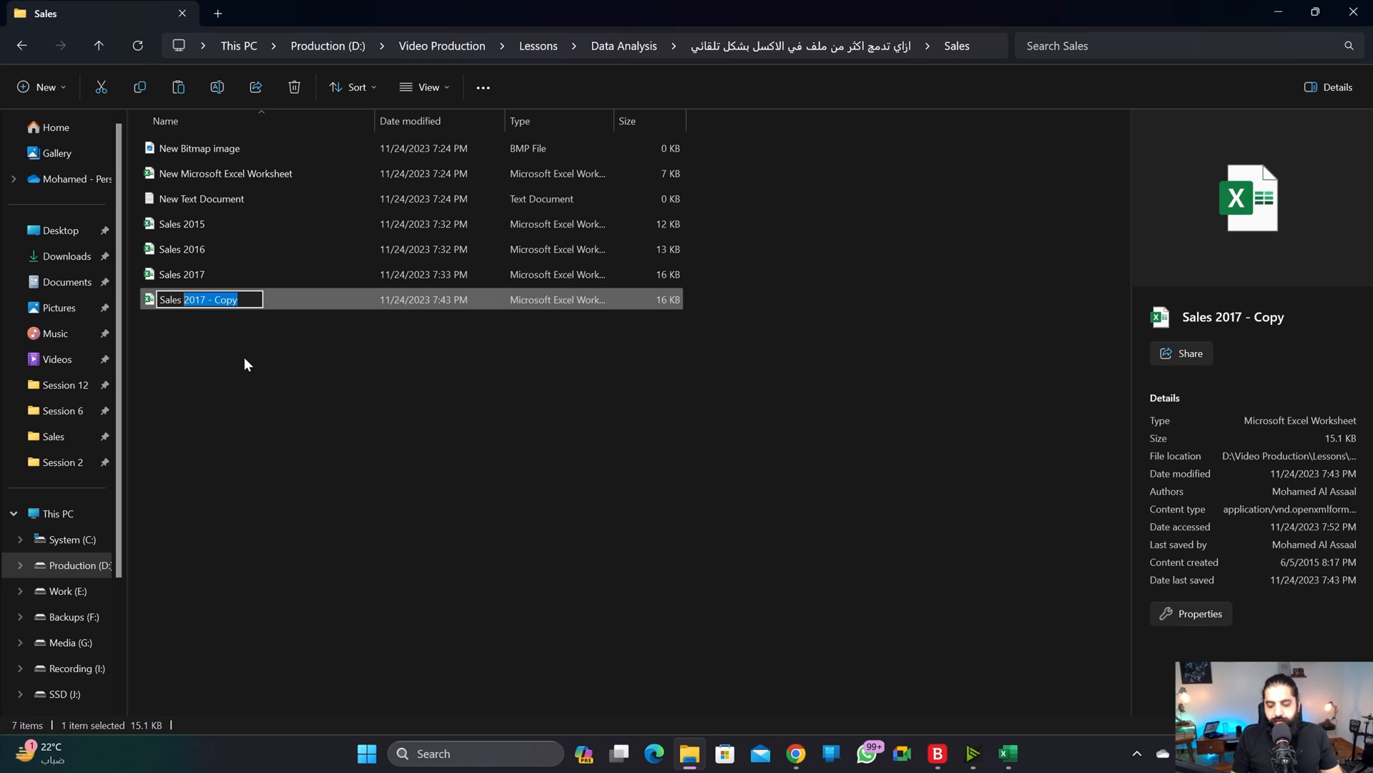
text(2018)
click(327, 371)
click(193, 294)
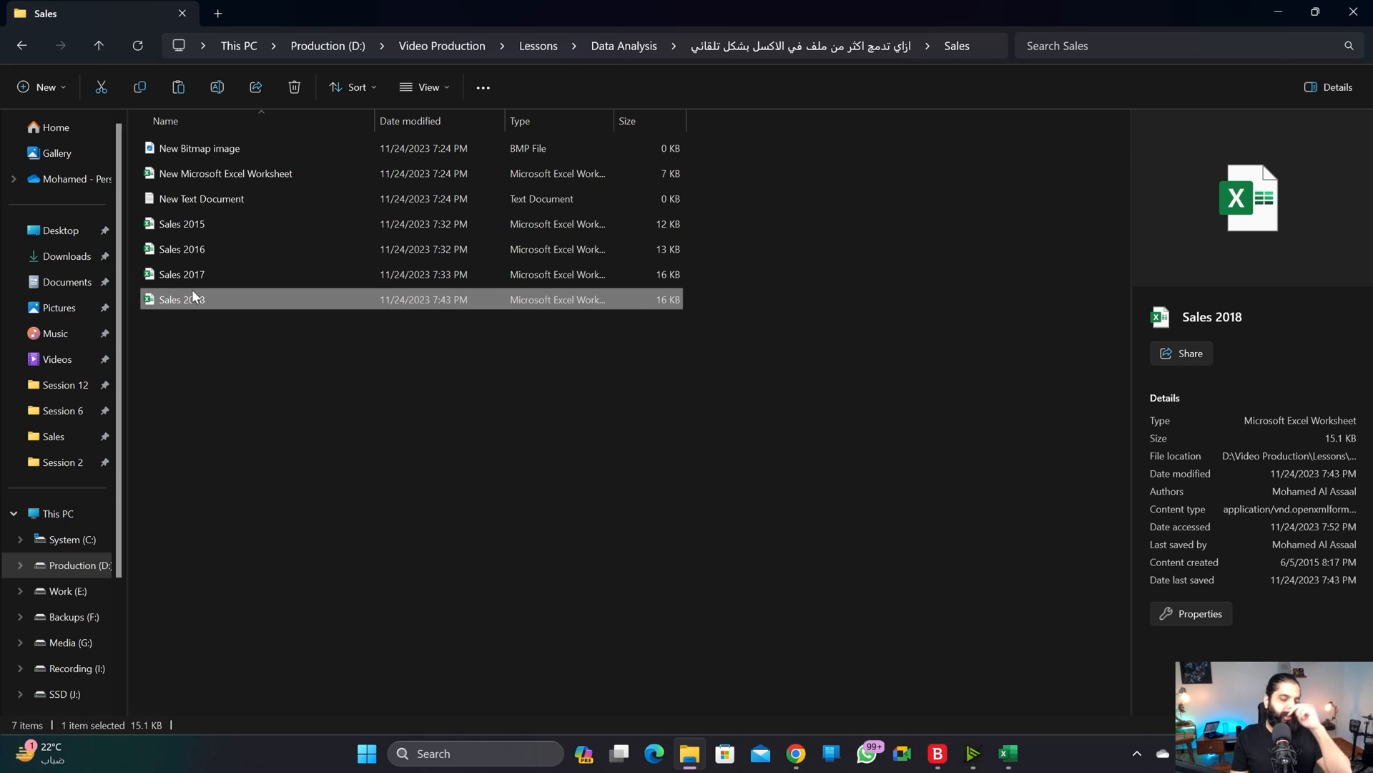
click(316, 362)
Step: Switch back to the Book1 workbook in Excel and refresh the Sales query to bring in the Sales 2018 file
key(alt+Tab)
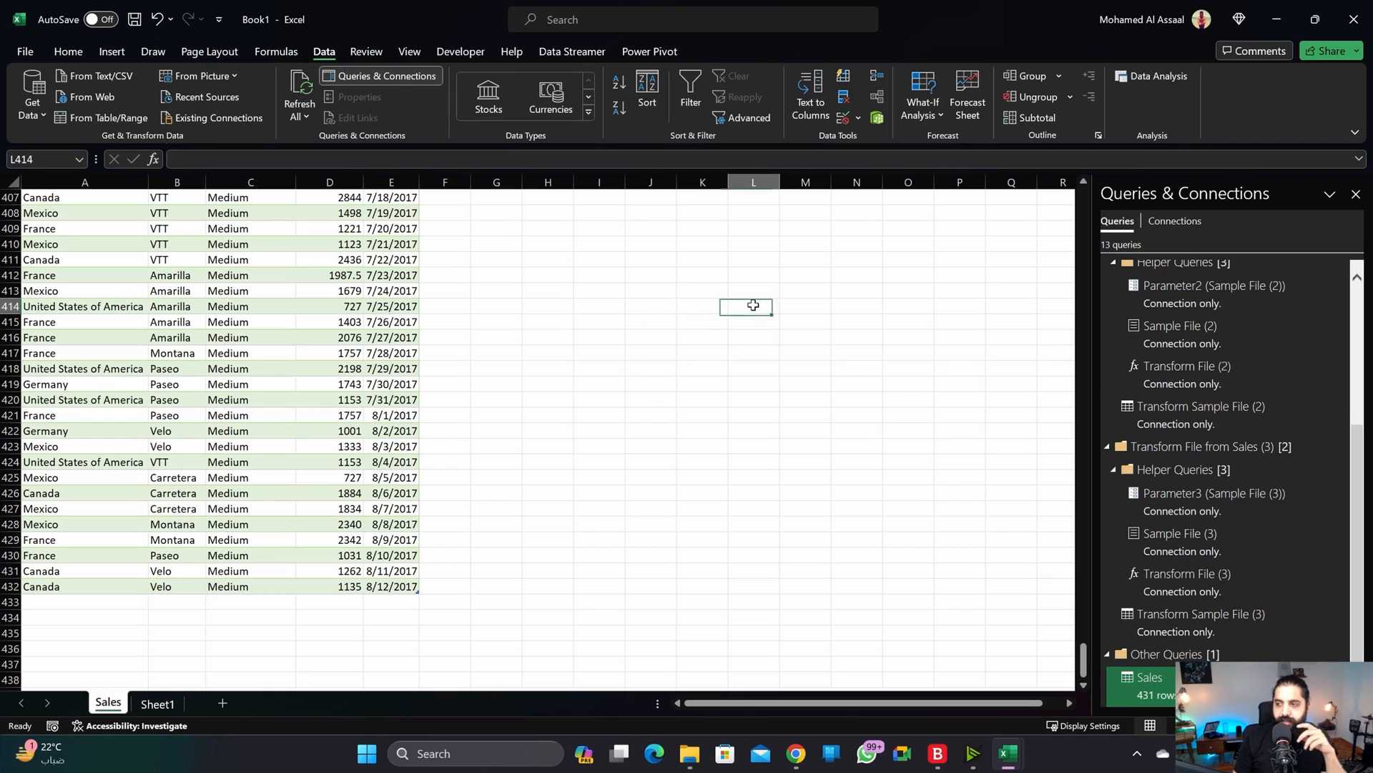
click(346, 353)
mouse_move(1157, 700)
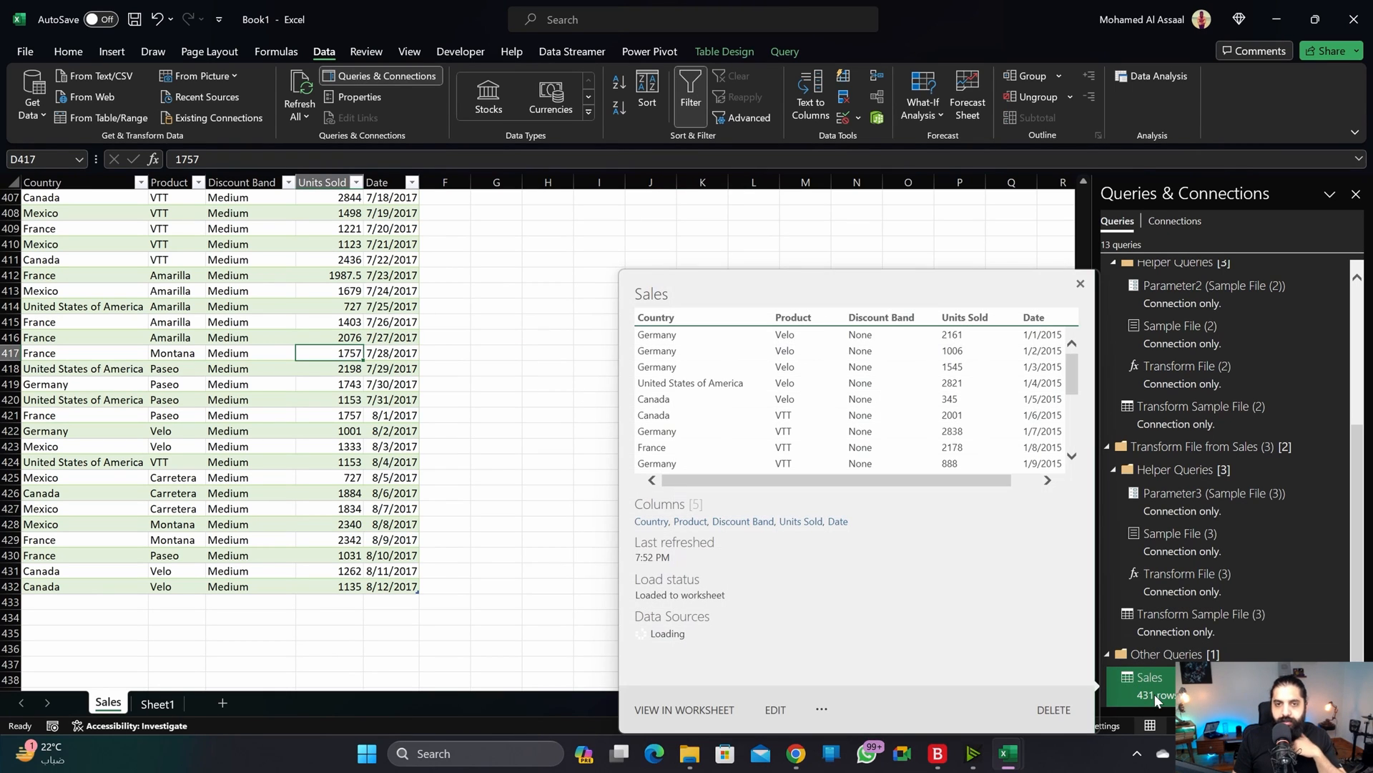
click(205, 301)
click(784, 55)
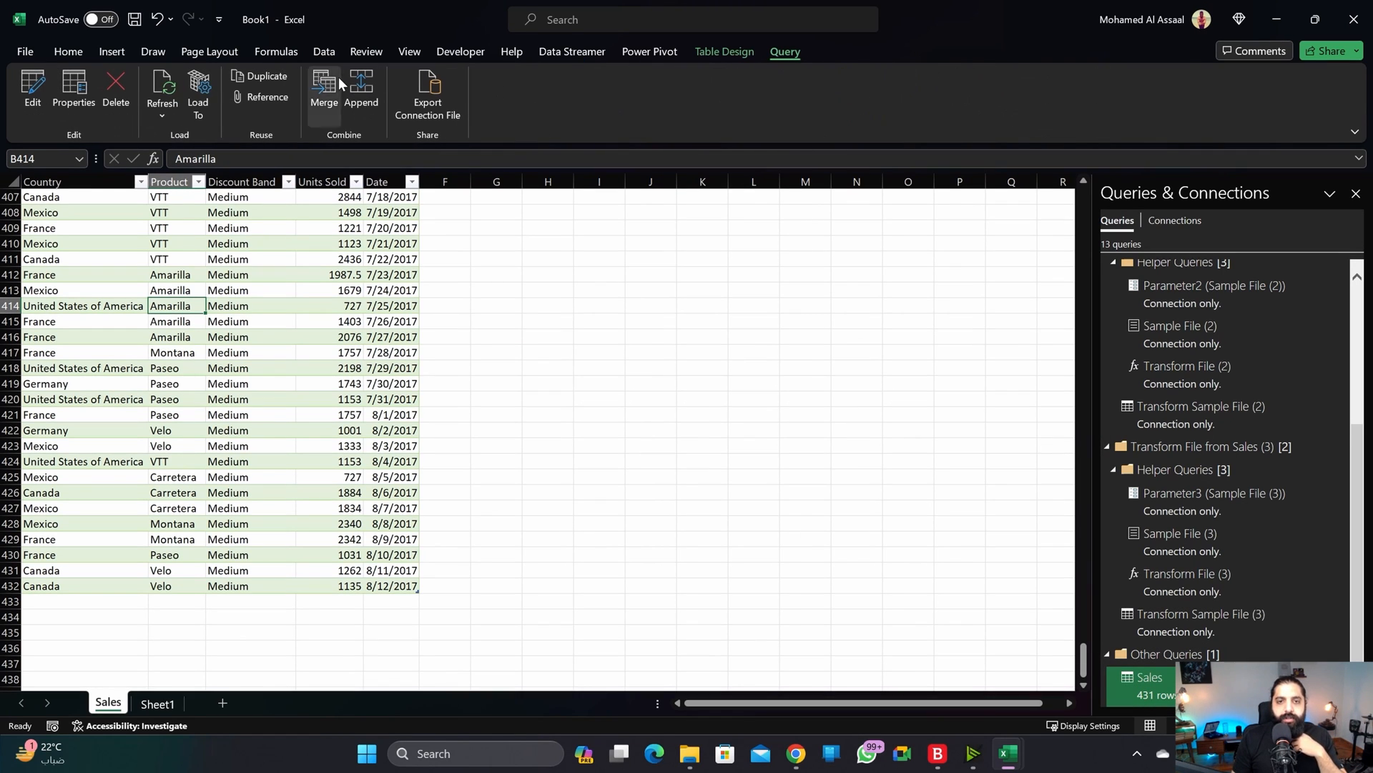
right_click(188, 262)
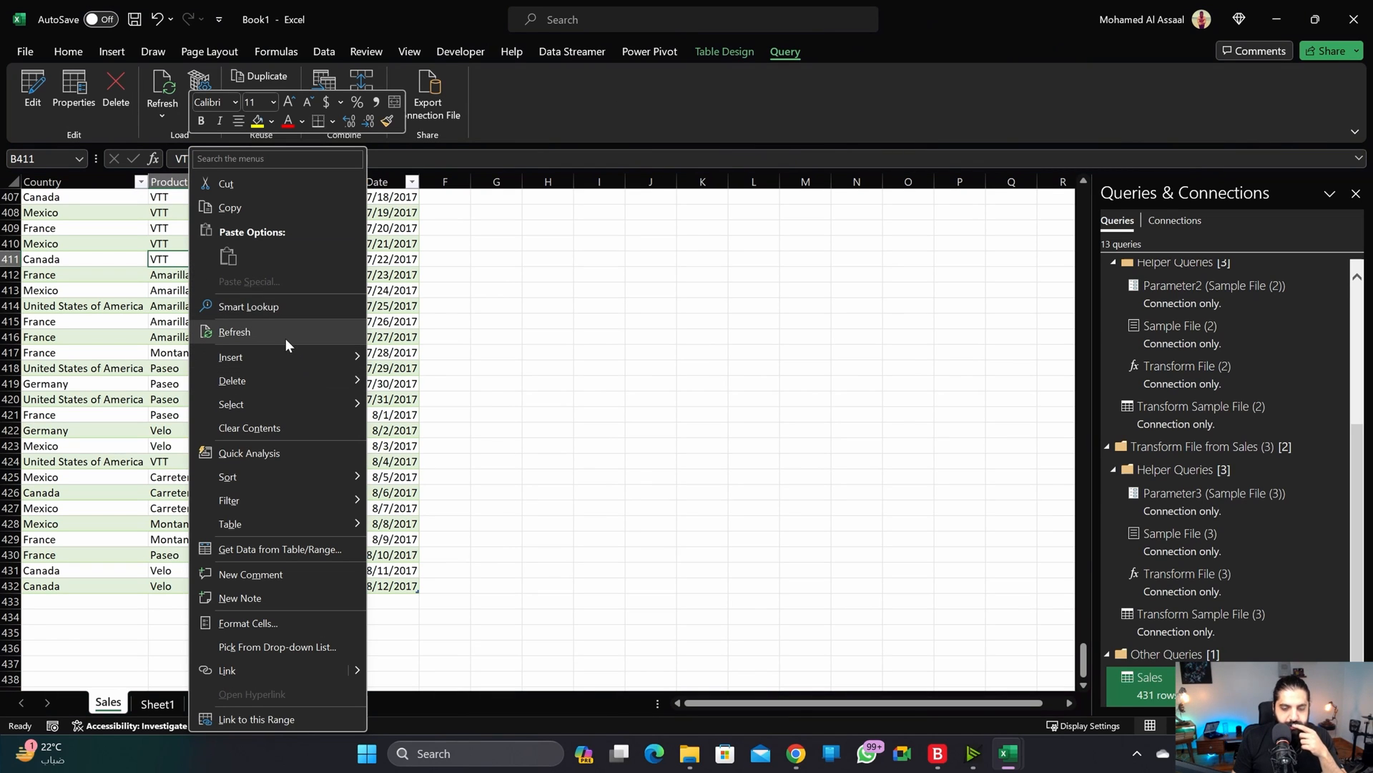
key(Escape)
click(149, 115)
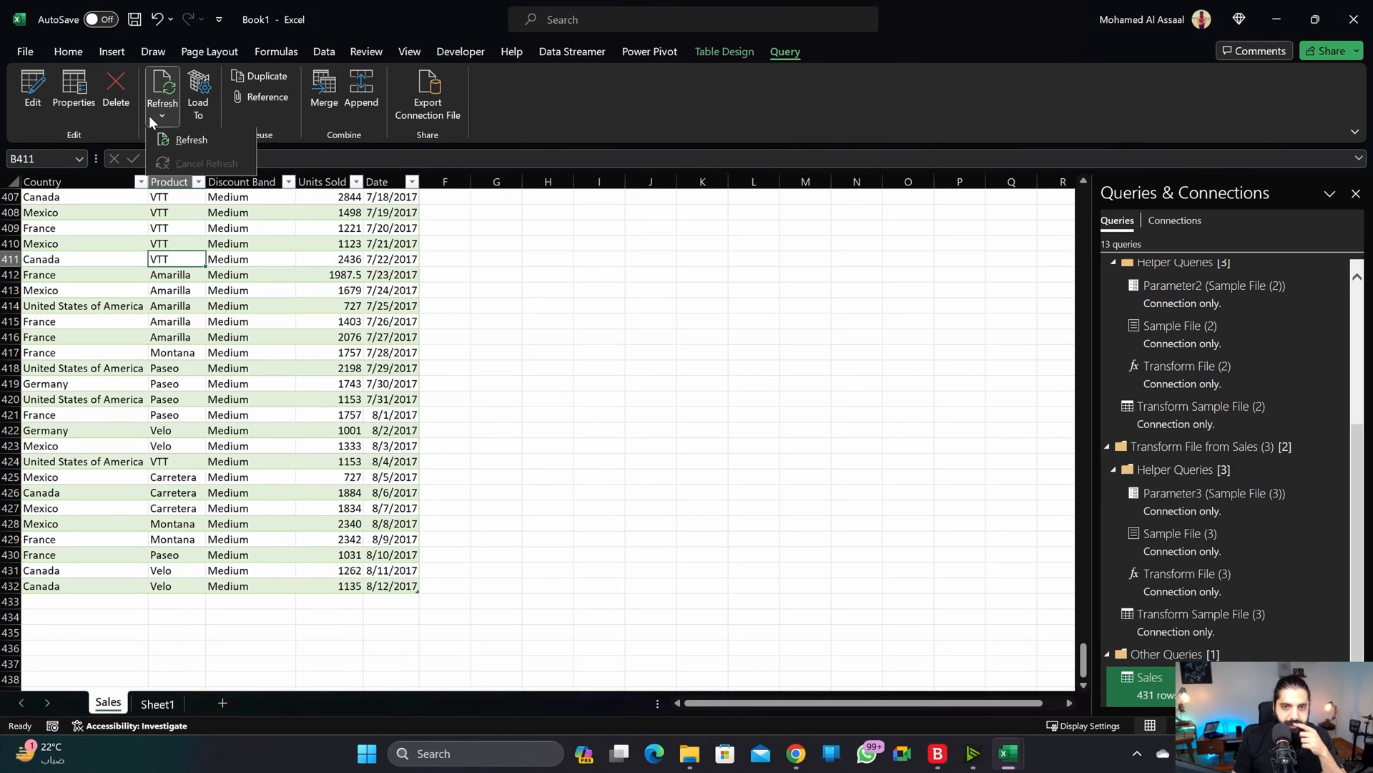
click(178, 139)
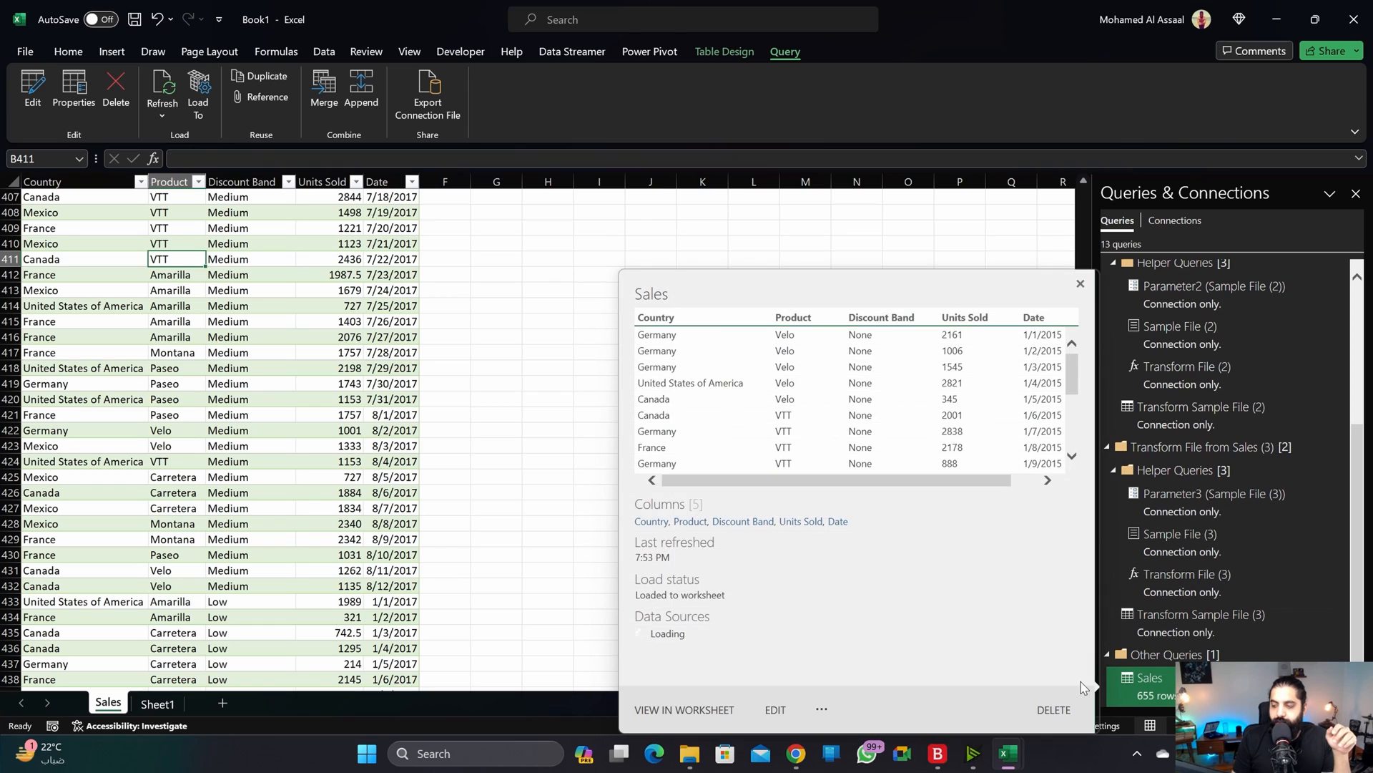
Step: Examine the rows below the former end of the refreshed Sales table for the added file's records
scroll(276, 522, down, 20)
scroll(276, 522, down, 19)
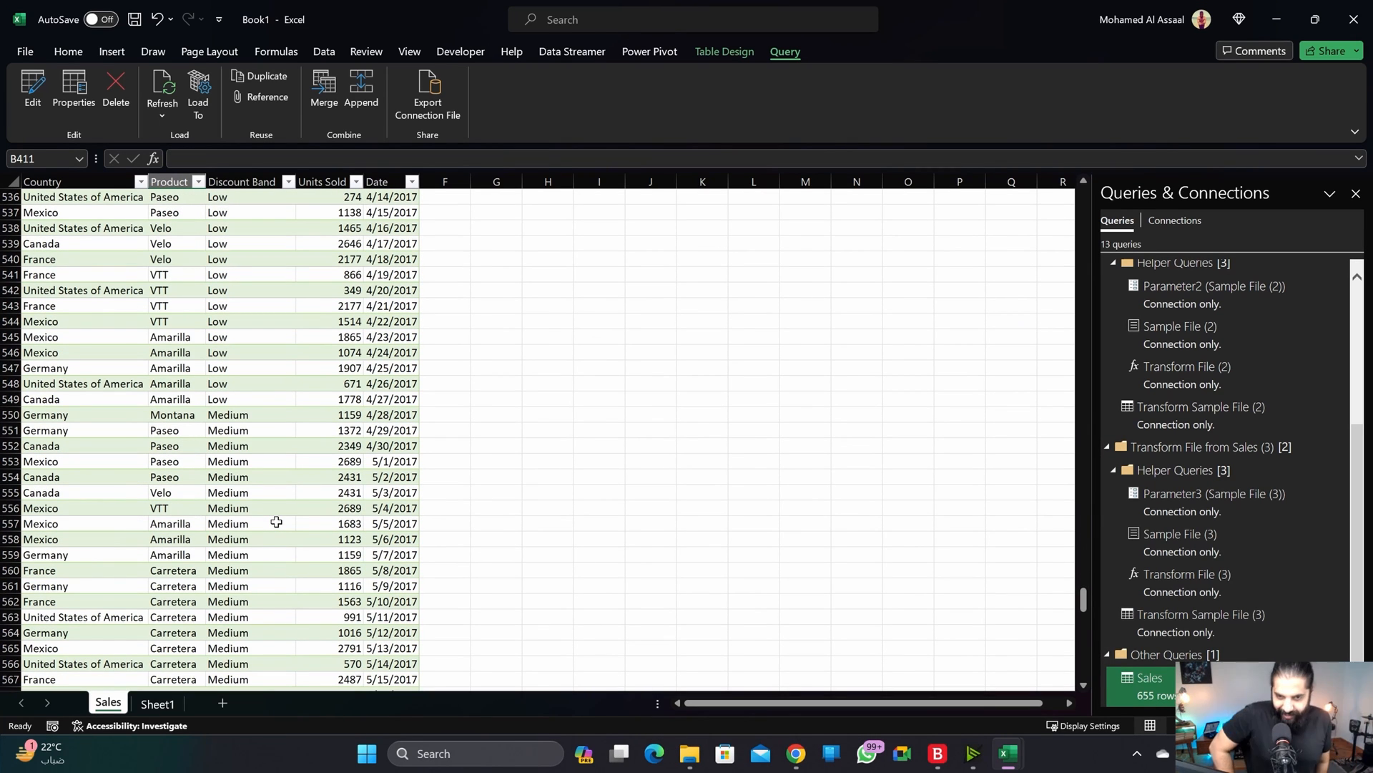
scroll(276, 523, down, 12)
scroll(264, 520, down, 5)
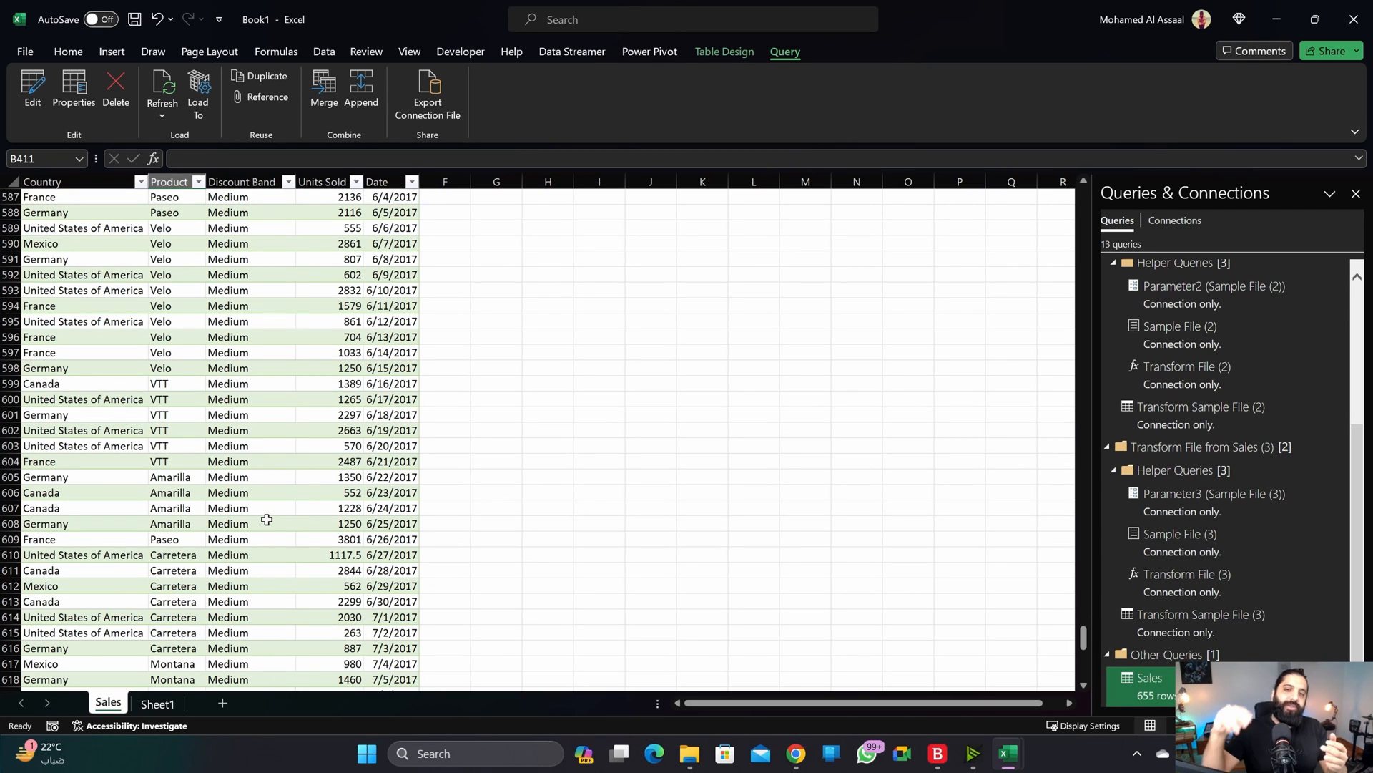
click(172, 321)
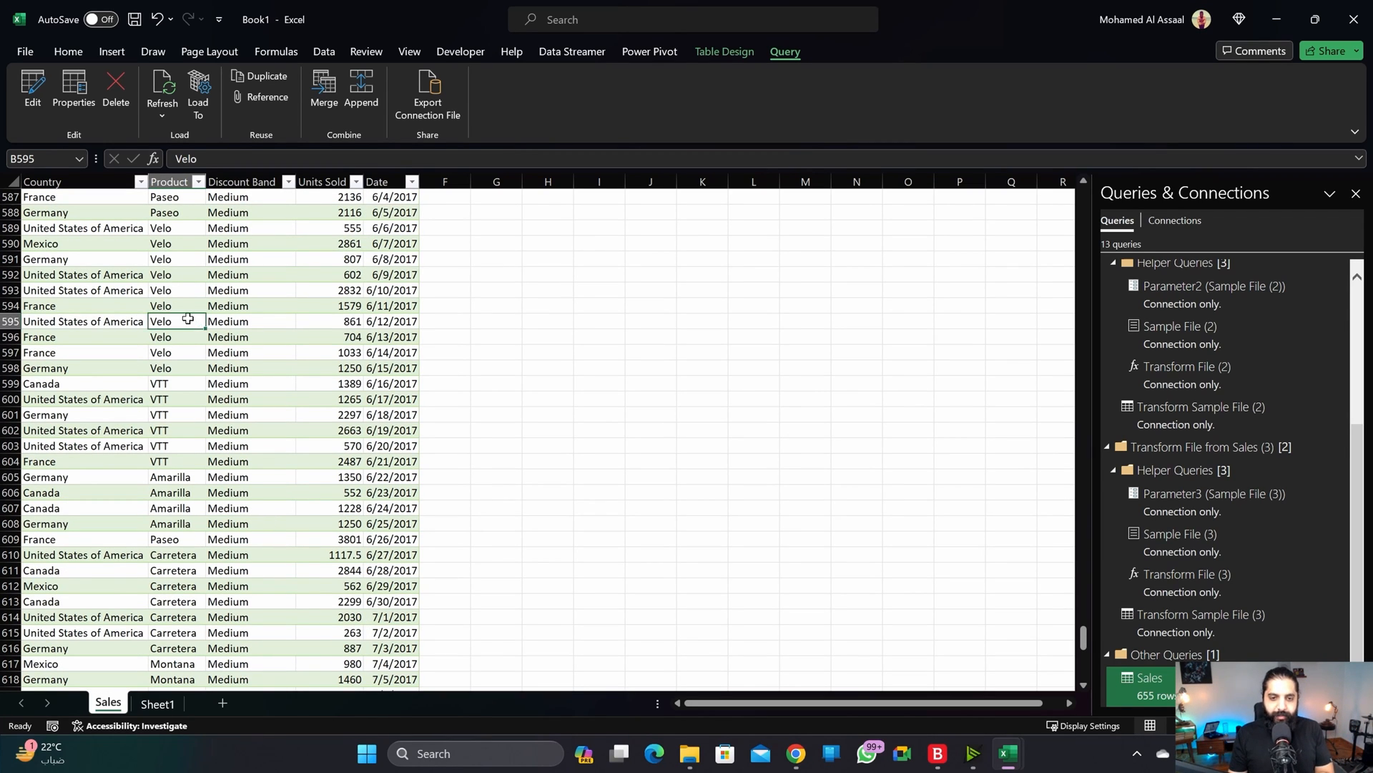
scroll(179, 347, down, 11)
click(24, 52)
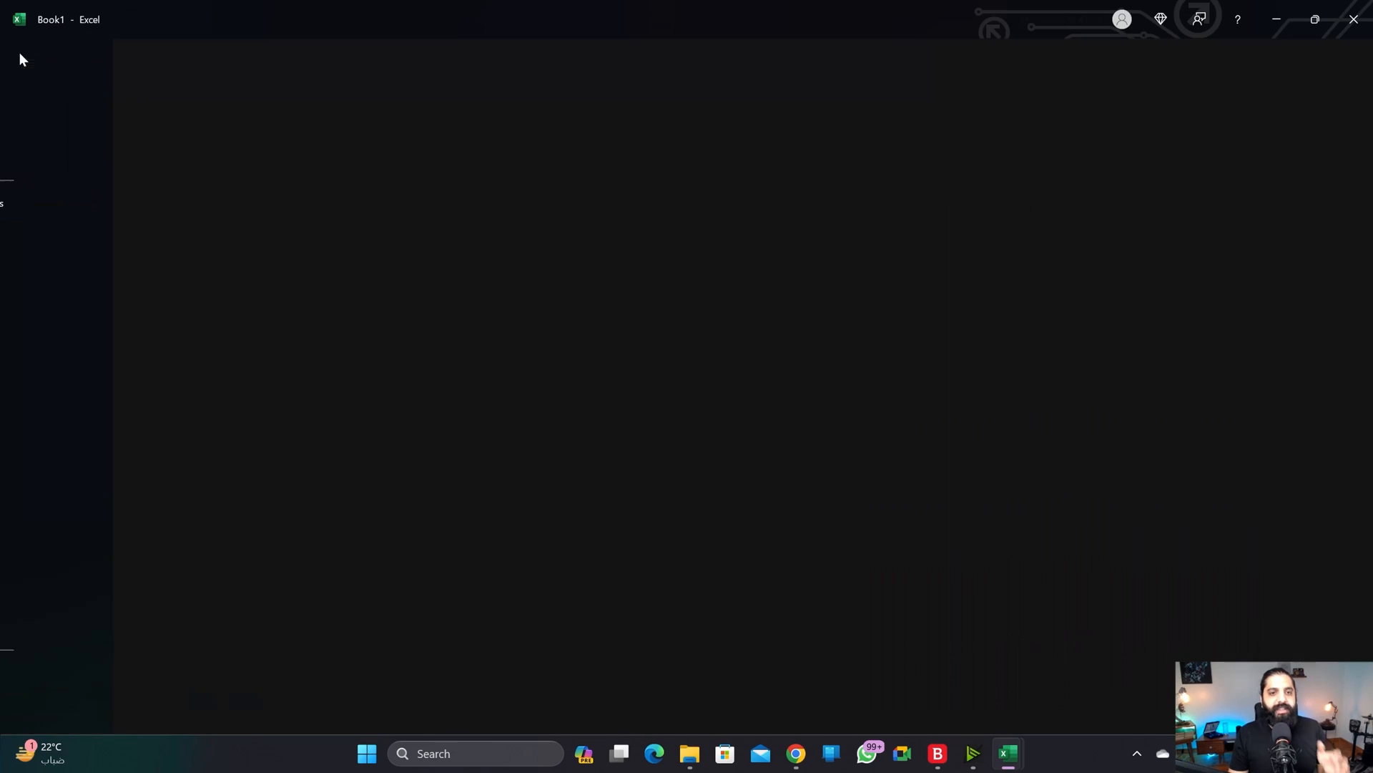
click(21, 53)
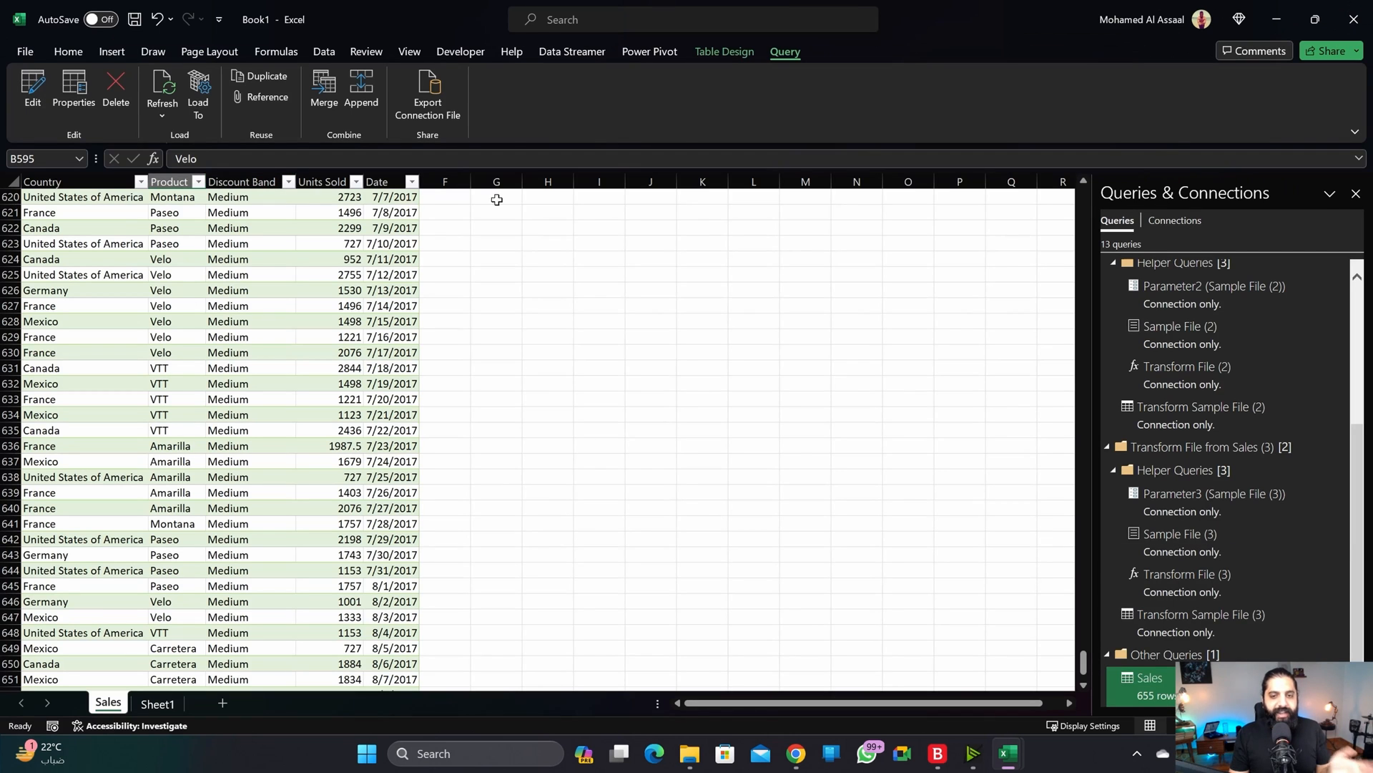
click(139, 351)
click(259, 286)
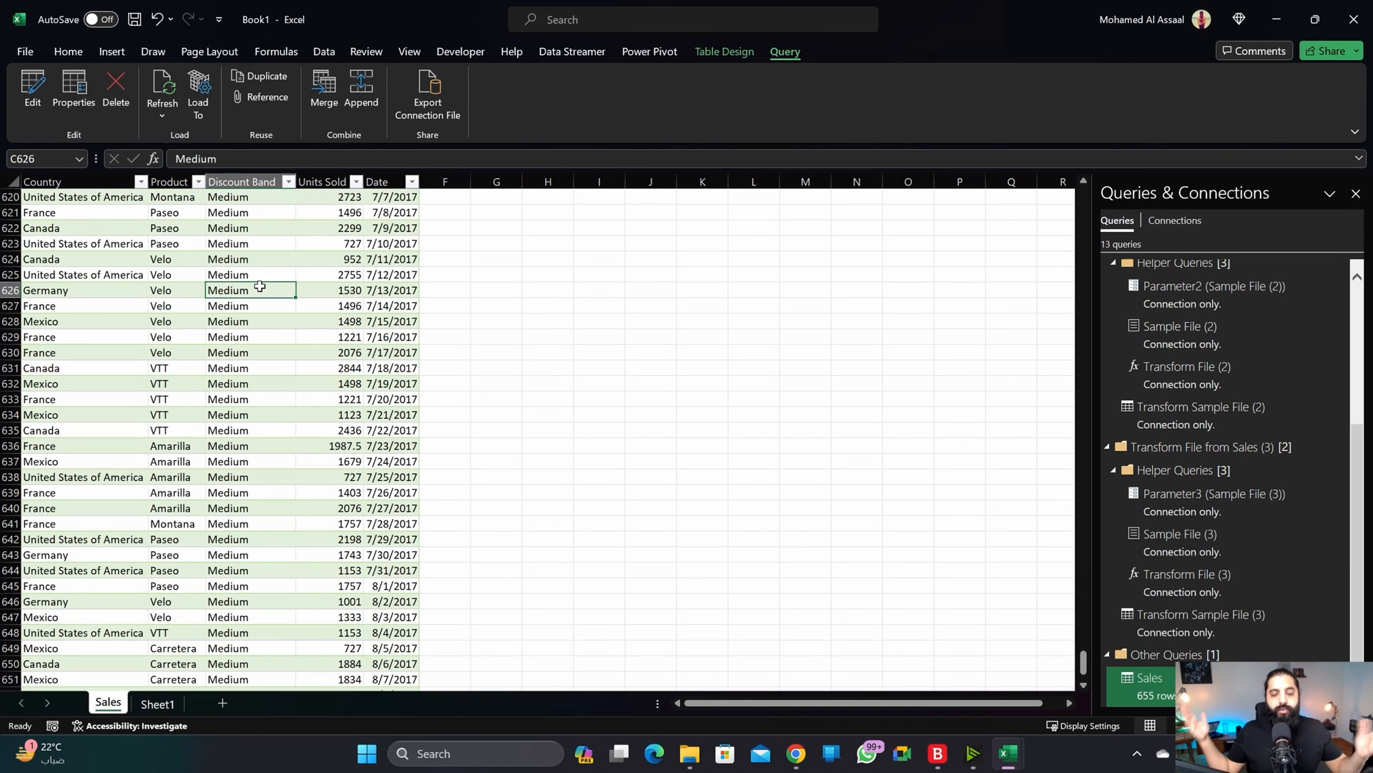